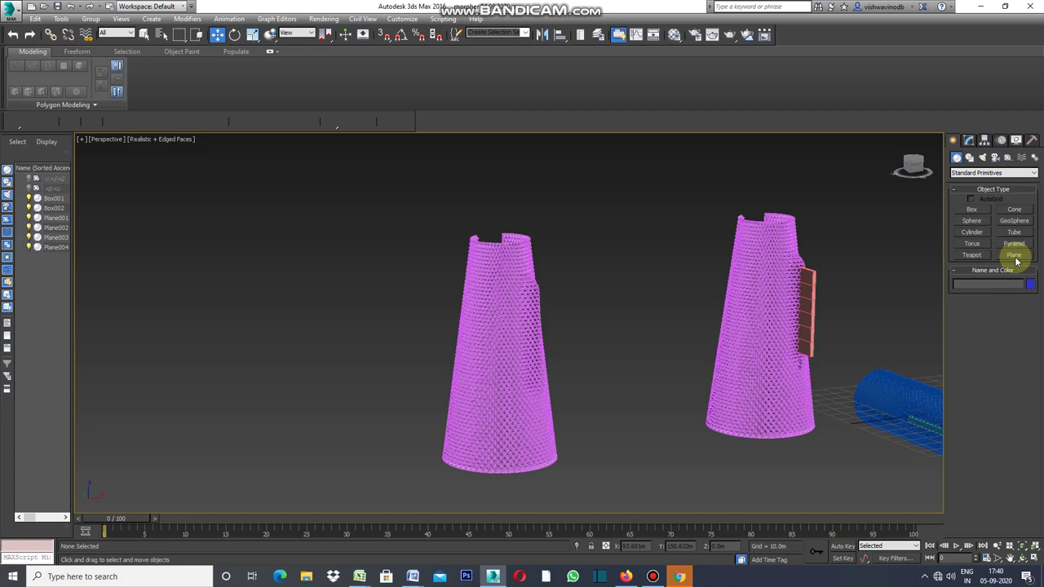
- Start a Standard Primitives Plane and restore the four-viewport layout
{"action": "left_click", "coordinate": [1014, 257]}
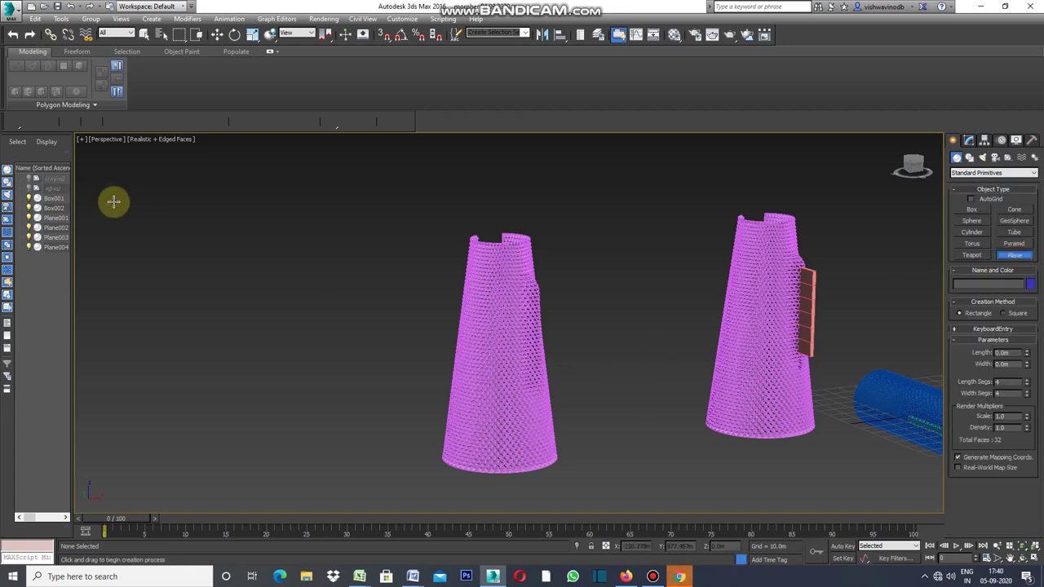
{"action": "left_click", "coordinate": [82, 139]}
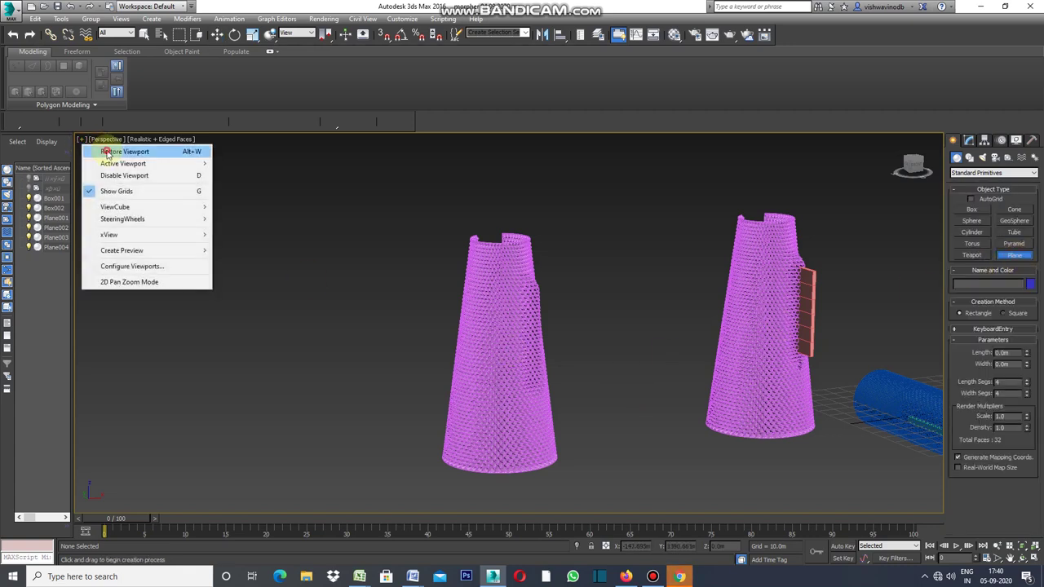
{"action": "left_click", "coordinate": [106, 149]}
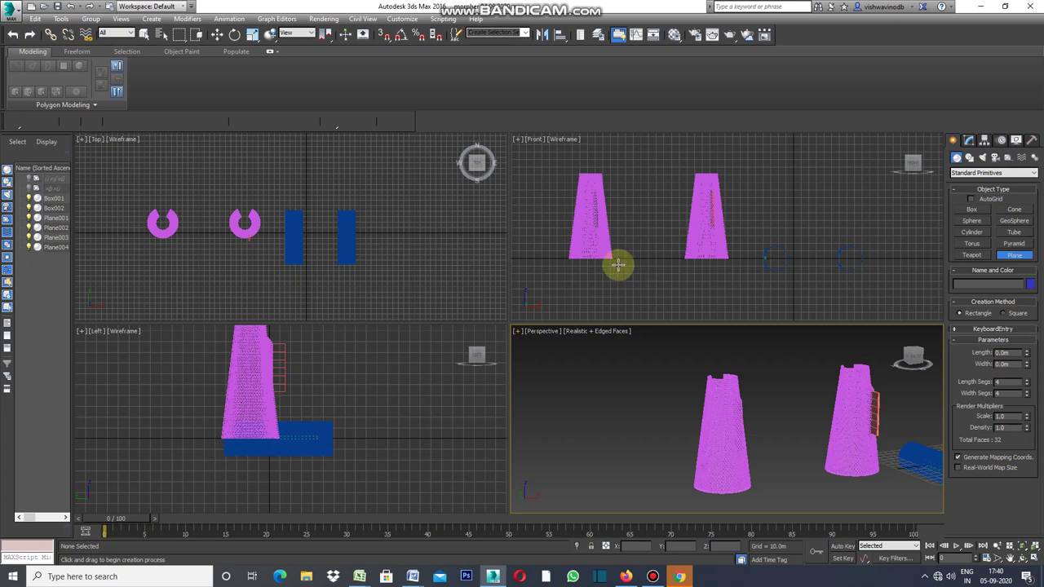
{"action": "scroll", "coordinate": [633, 262], "scroll_direction": "down", "scroll_amount": 2}
{"action": "scroll", "coordinate": [633, 263], "scroll_direction": "down", "scroll_amount": 2}
{"action": "scroll", "coordinate": [631, 256], "scroll_direction": "up", "scroll_amount": 3}
{"action": "scroll", "coordinate": [655, 258], "scroll_direction": "up", "scroll_amount": 2}
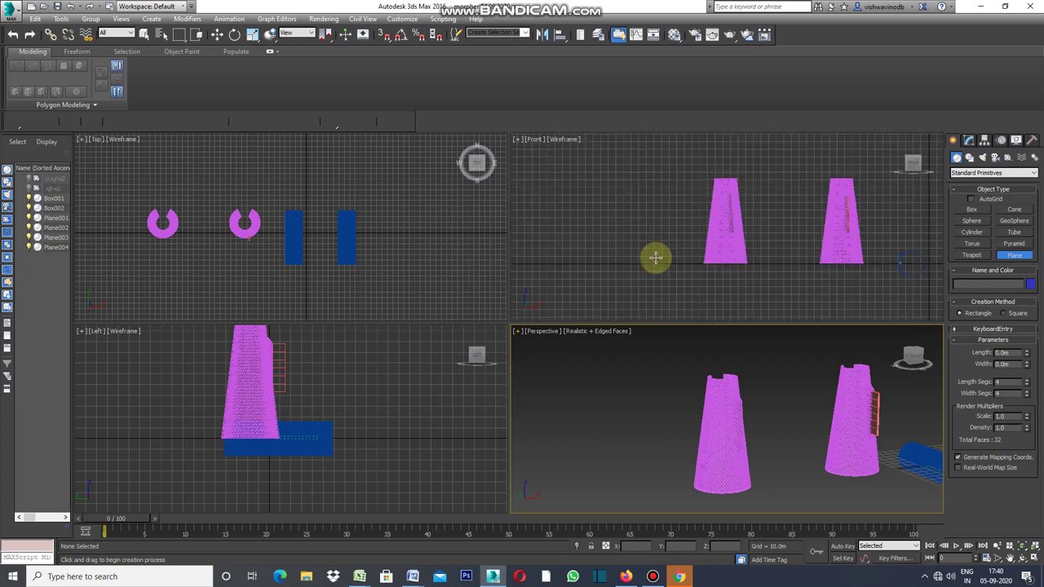
- Make the Front viewport active and maximize it to fill the workspace
{"action": "left_click", "coordinate": [517, 143]}
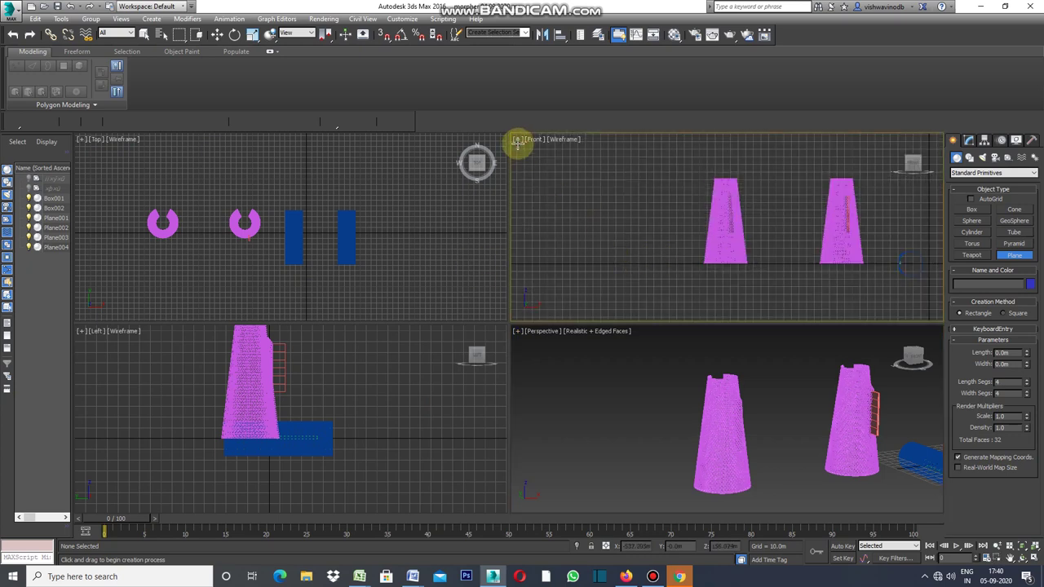
{"action": "left_click", "coordinate": [517, 144]}
{"action": "left_click", "coordinate": [542, 150]}
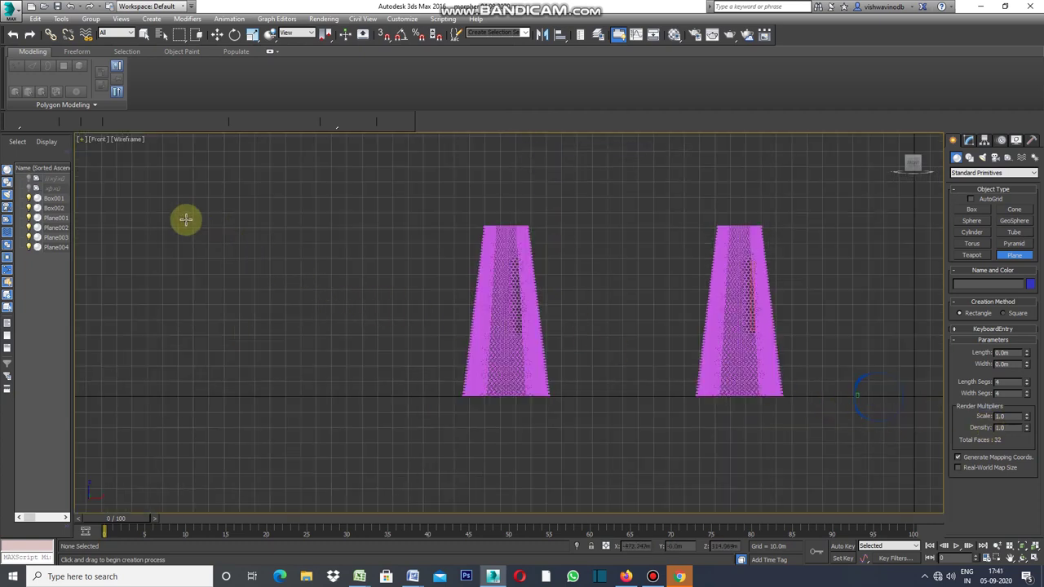
- Draw Plane005 in the Front viewport and bring up the Generate Topology patterns
{"action": "mouse_move", "coordinate": [185, 169]}
{"action": "left_mouse_down"}
{"action": "mouse_move", "coordinate": [213, 262]}
{"action": "mouse_move", "coordinate": [389, 416]}
{"action": "left_mouse_up"}
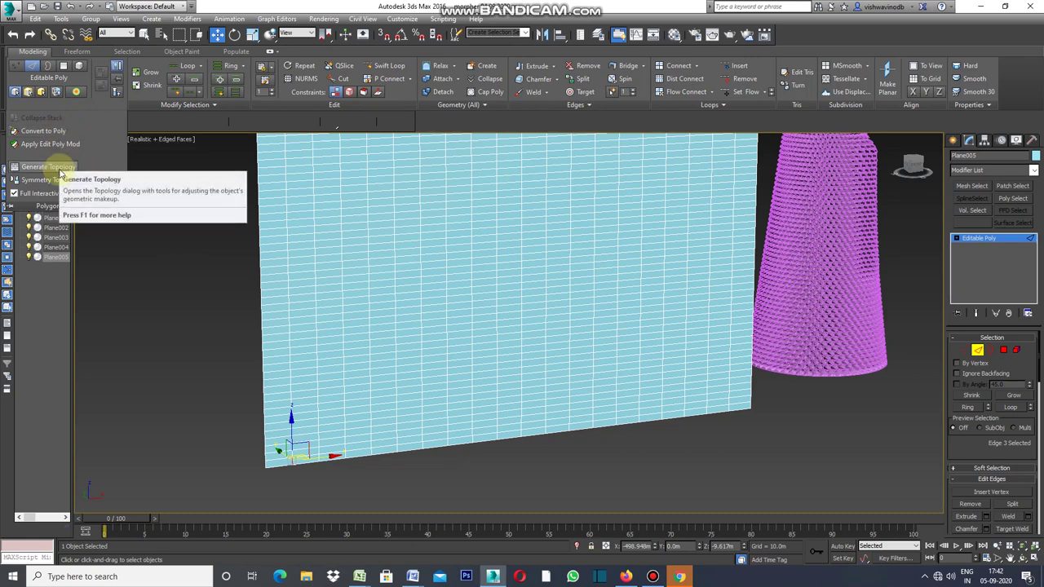
{"action": "left_click", "coordinate": [68, 168]}
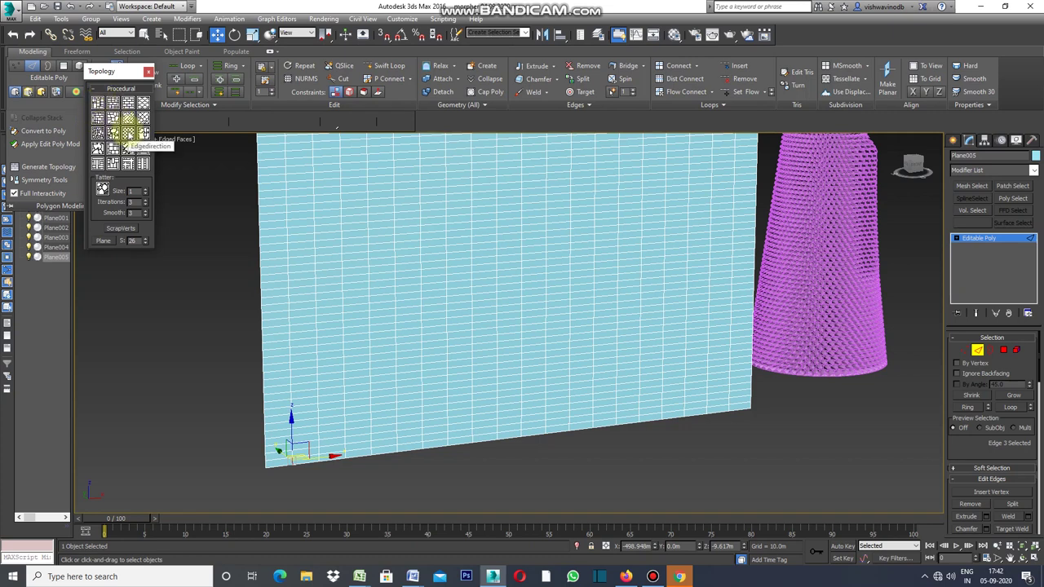
- Apply the Edgedirection diamond topology to the plane and box-select all its polygons
{"action": "left_click", "coordinate": [128, 133]}
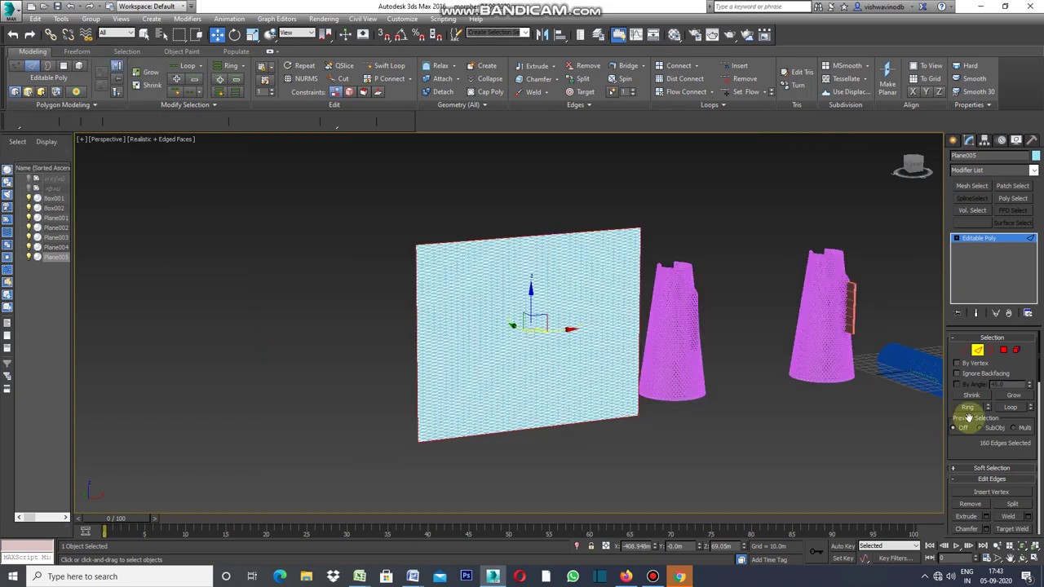
{"action": "left_click", "coordinate": [1004, 351]}
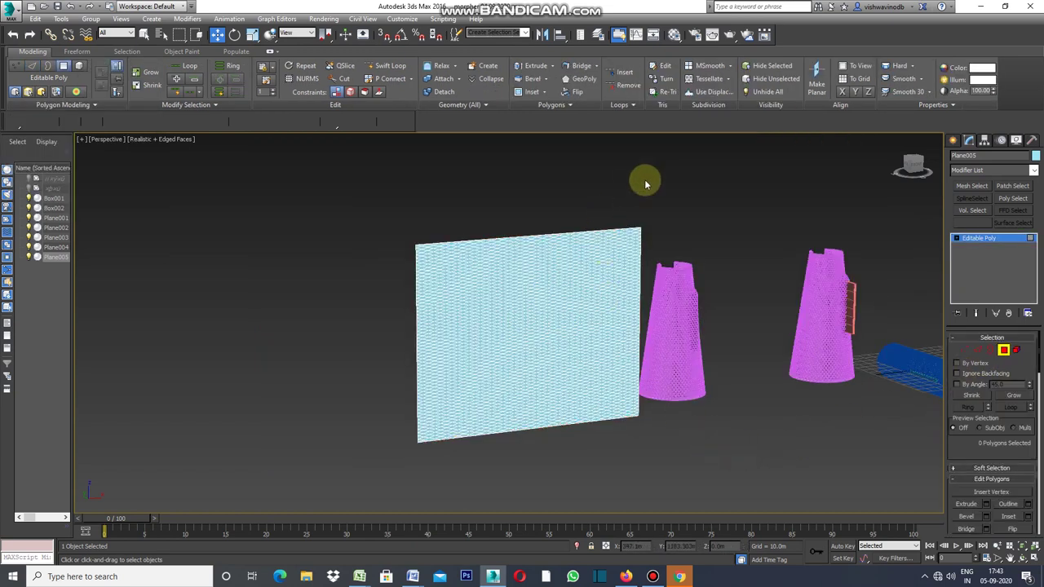
{"action": "left_click_drag", "start_coordinate": [648, 181], "coordinate": [374, 465]}
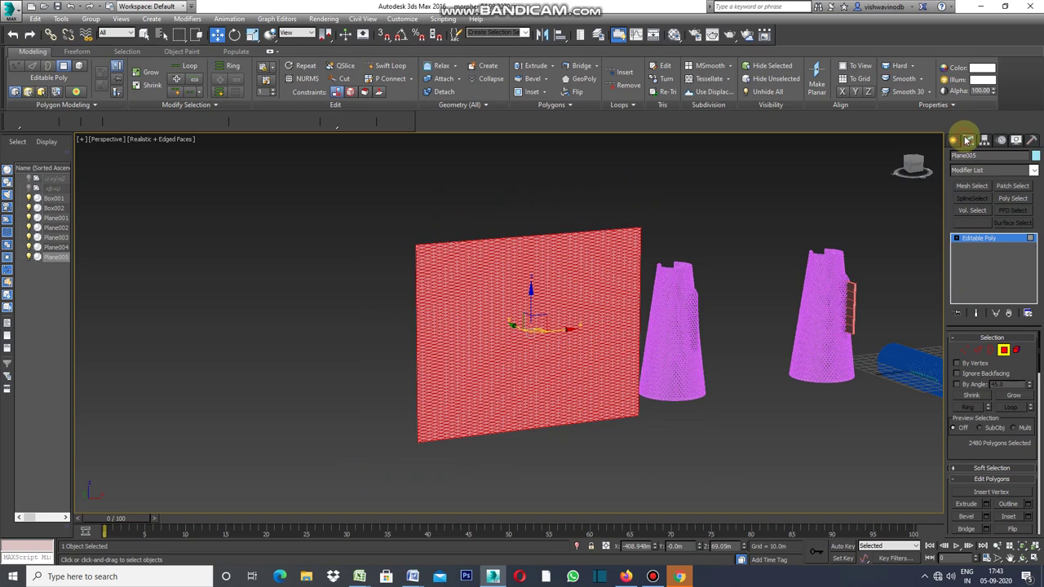
{"action": "left_click", "coordinate": [1035, 173]}
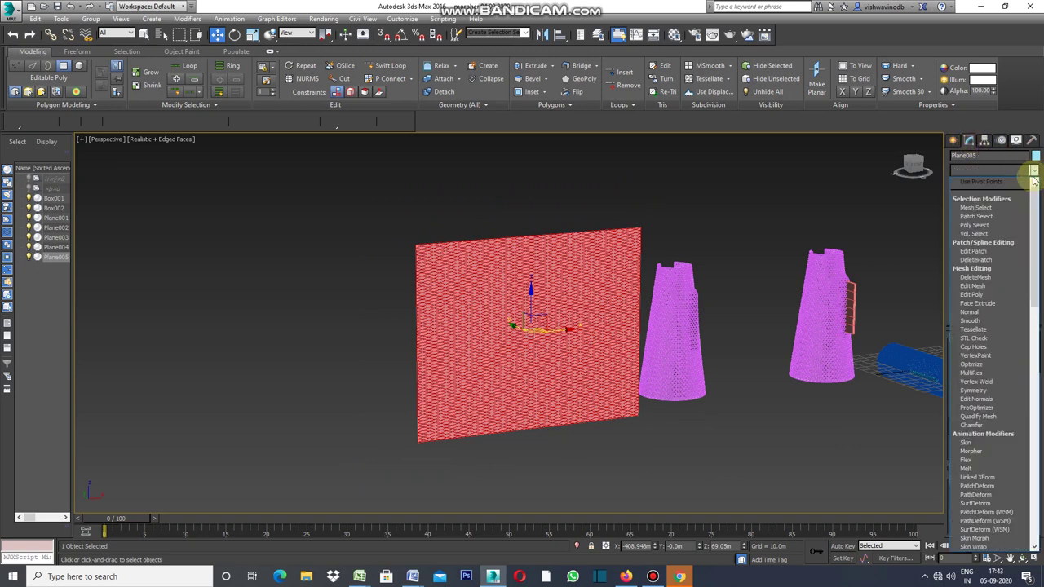
- Add an Edit Poly modifier to Plane005 and select all its polygons at Polygon level
{"action": "left_click", "coordinate": [991, 294]}
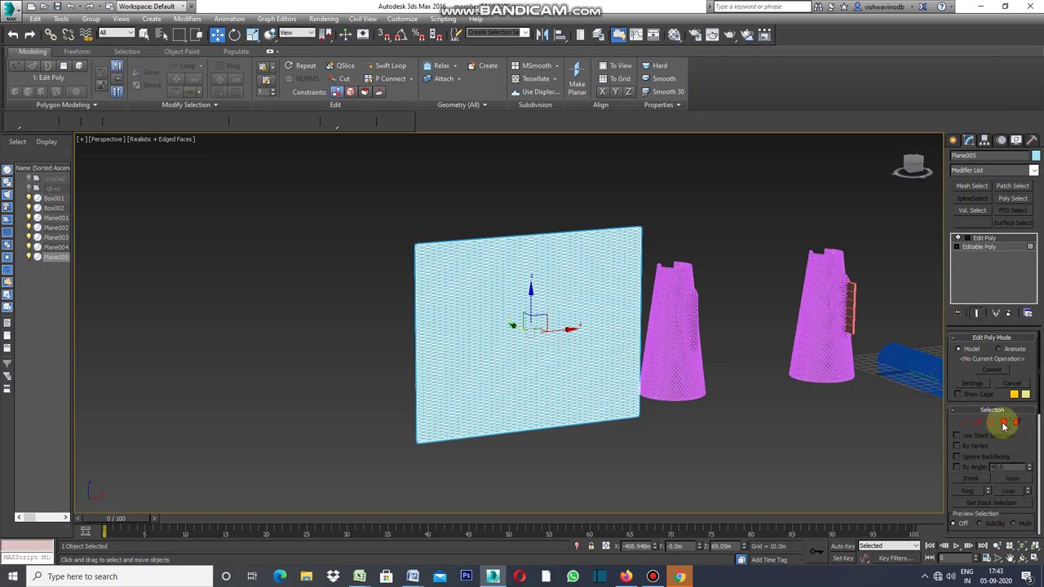
{"action": "left_click", "coordinate": [1003, 423]}
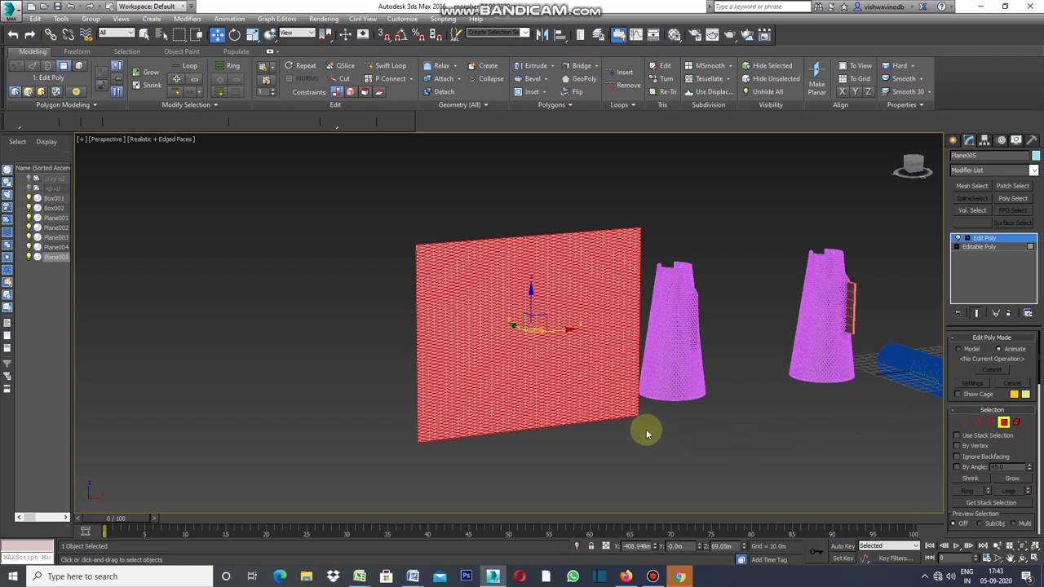
{"action": "scroll", "coordinate": [640, 412], "scroll_direction": "up", "scroll_amount": 2}
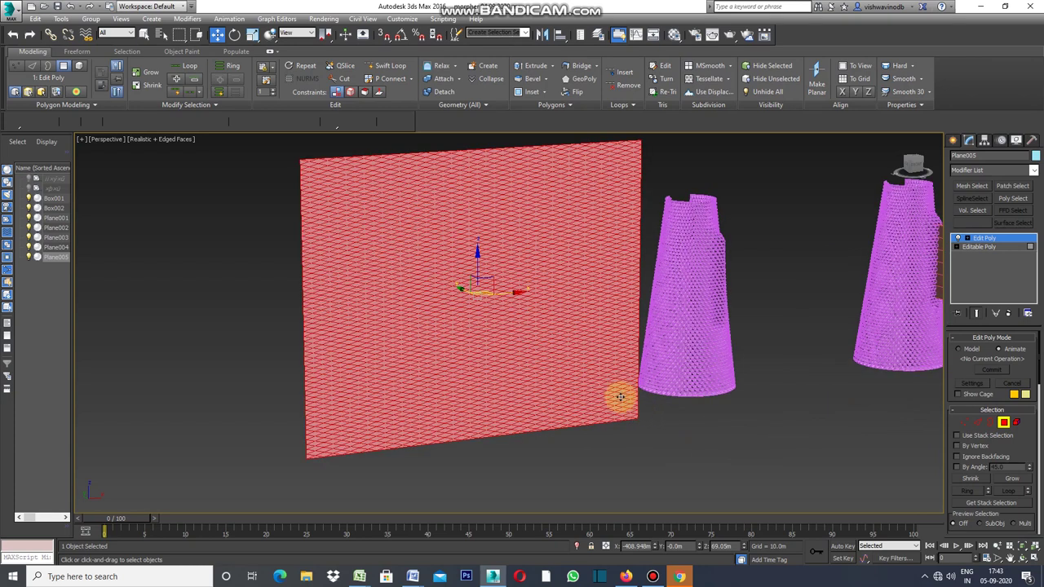
{"action": "scroll", "coordinate": [528, 350], "scroll_direction": "up", "scroll_amount": 2}
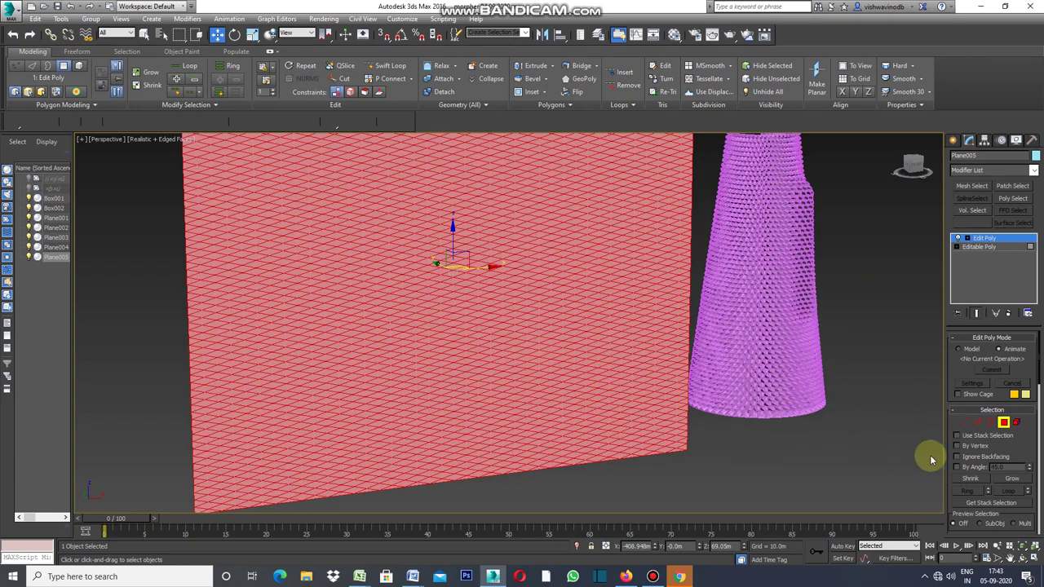
{"action": "left_click_drag", "start_coordinate": [1041, 371], "coordinate": [1041, 420]}
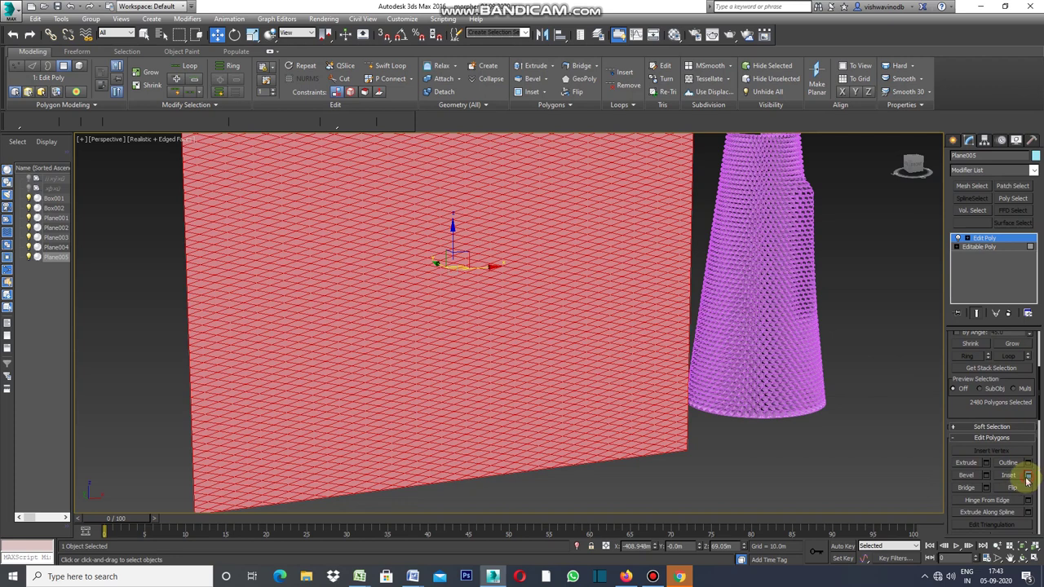
- Inset the selected polygons By Polygon with an amount of about 1.112 m
{"action": "left_click", "coordinate": [1028, 478]}
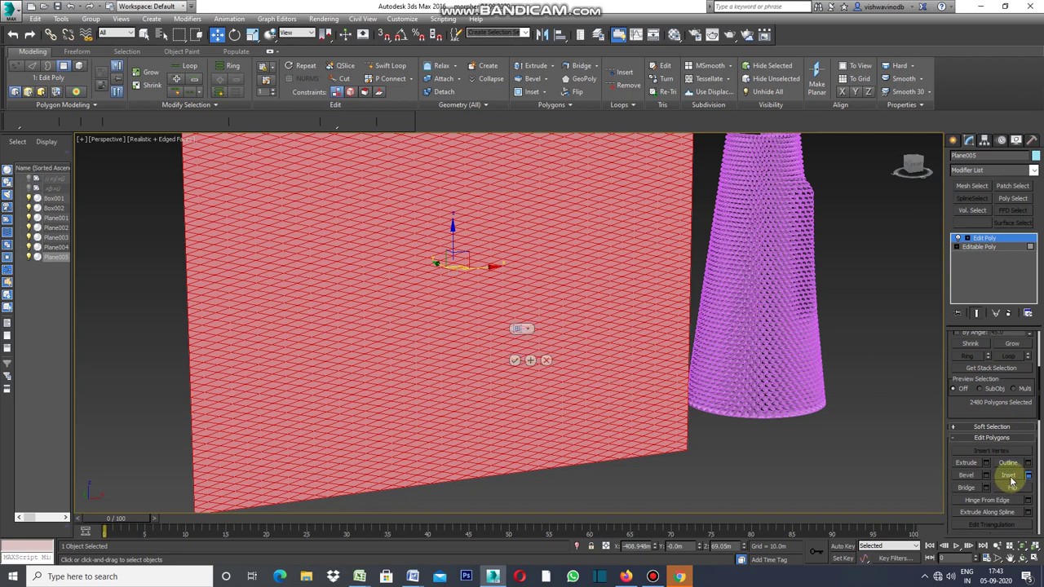
{"action": "left_click", "coordinate": [528, 328]}
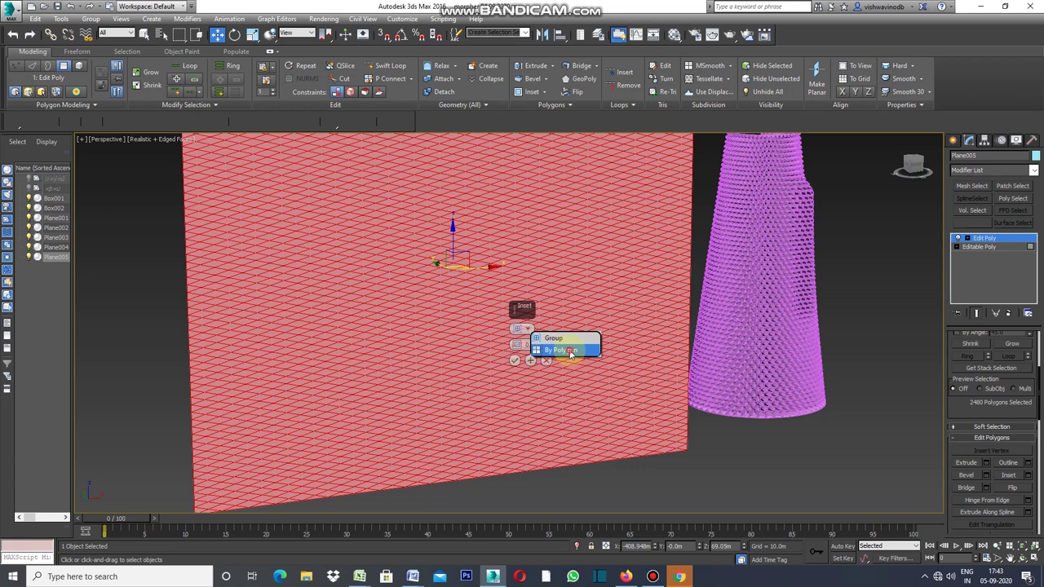
{"action": "left_click", "coordinate": [570, 351]}
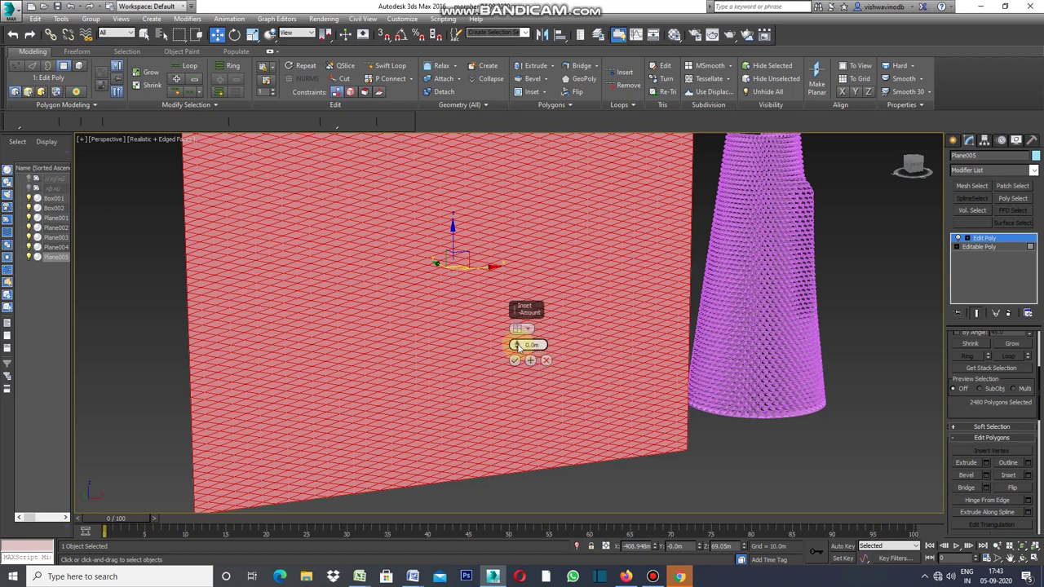
{"action": "mouse_move", "coordinate": [516, 344]}
{"action": "left_mouse_down"}
{"action": "mouse_move", "coordinate": [516, 331]}
{"action": "mouse_move", "coordinate": [518, 345]}
{"action": "left_mouse_up"}
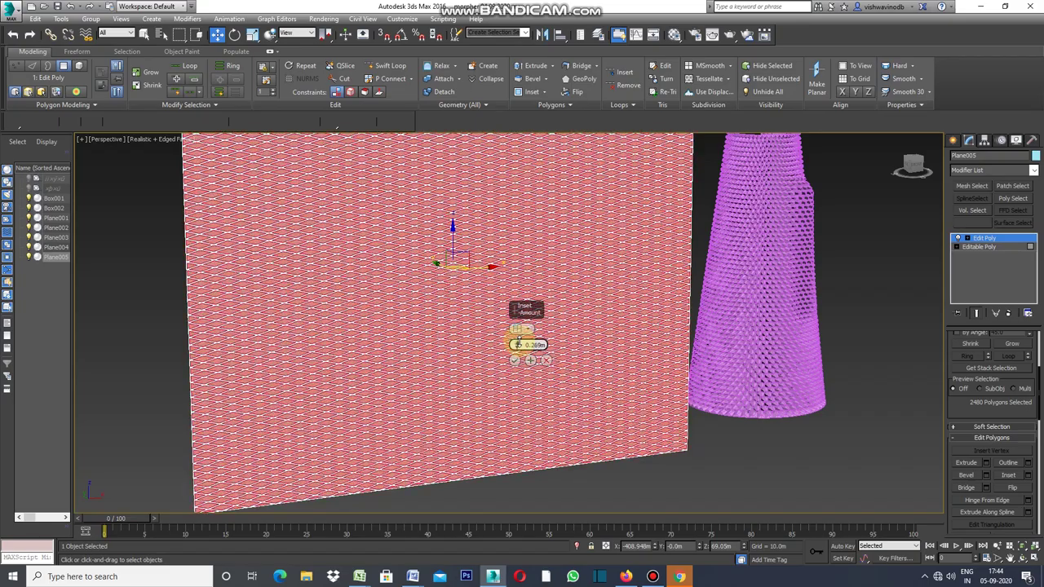
{"action": "left_click_drag", "start_coordinate": [519, 341], "coordinate": [518, 333]}
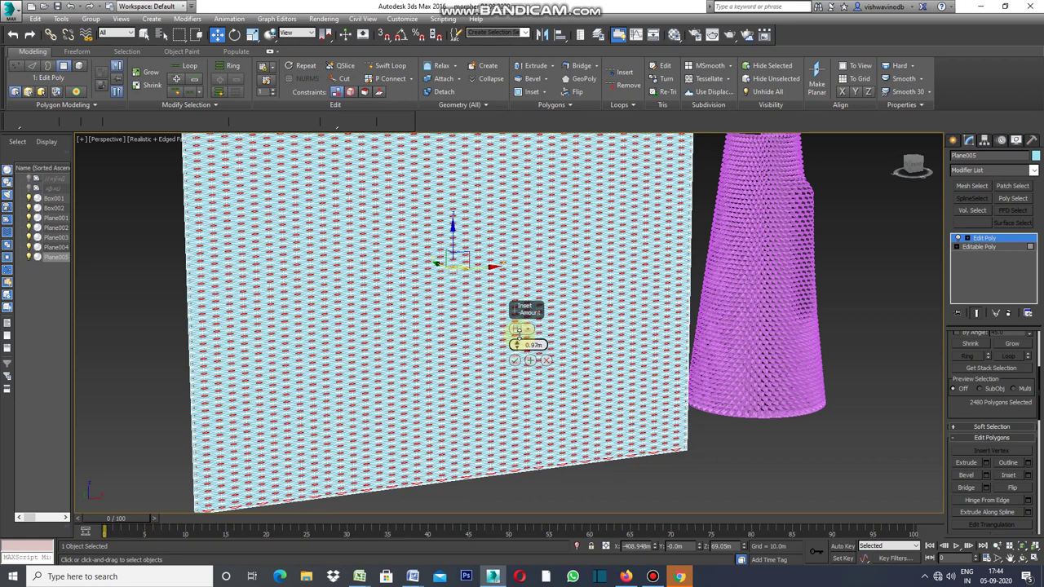
{"action": "left_click_drag", "start_coordinate": [516, 330], "coordinate": [518, 330]}
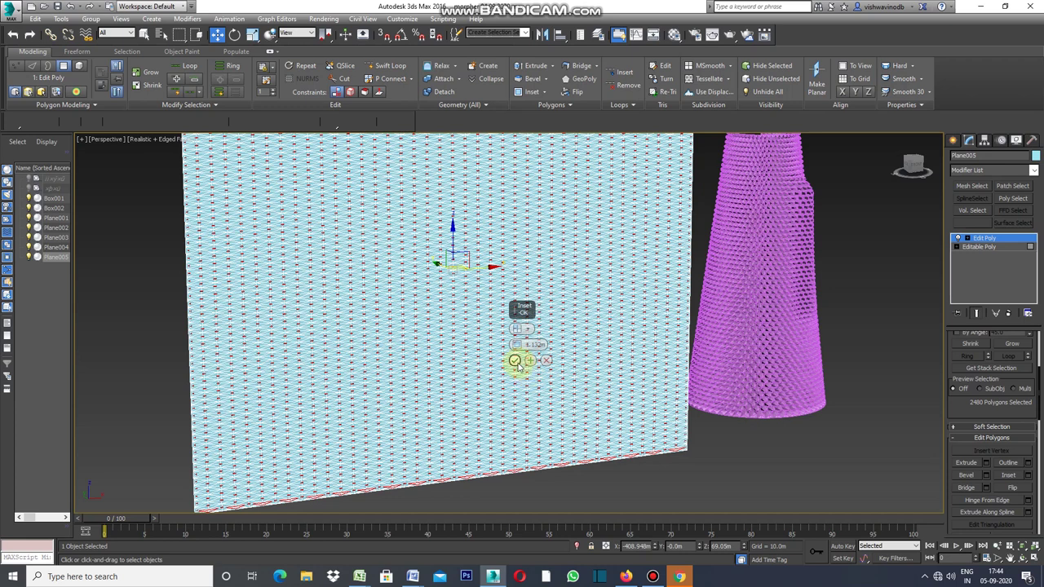
{"action": "left_click", "coordinate": [516, 361]}
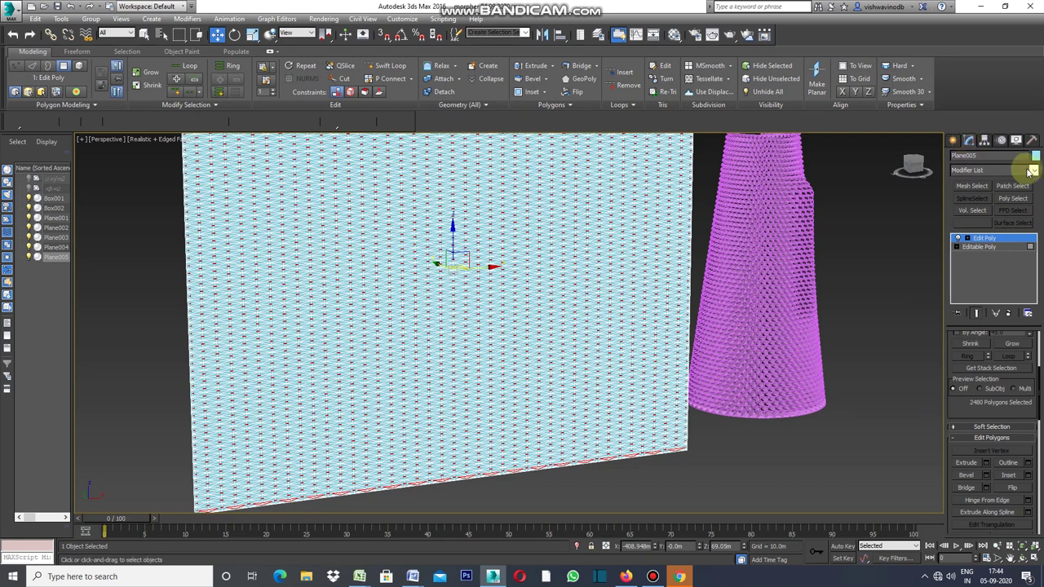
{"action": "left_click", "coordinate": [1034, 172]}
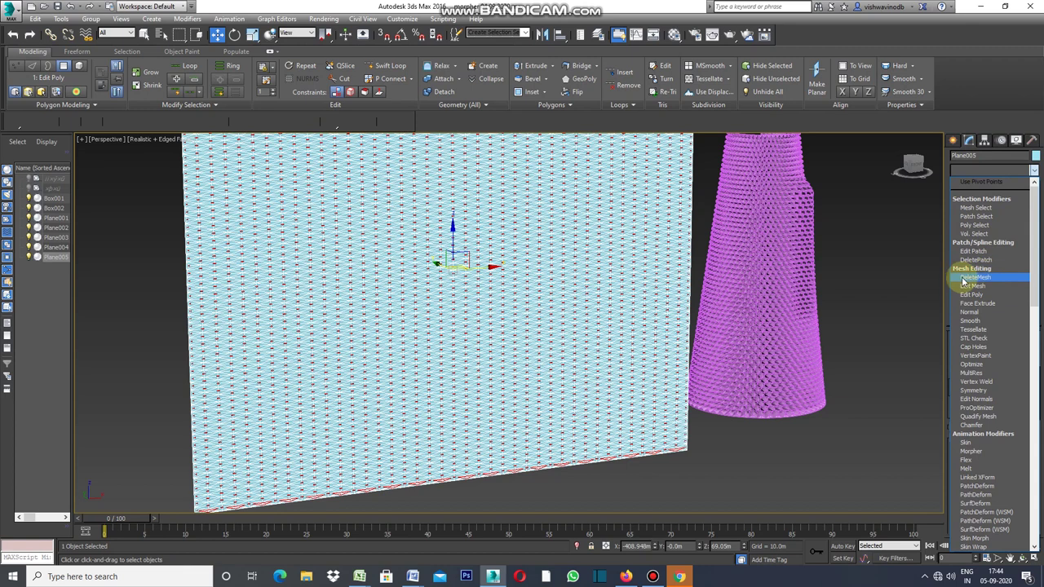
- Stack a DeleteMesh modifier and a second Edit Poly on the plane, then enter Border level
{"action": "left_click", "coordinate": [975, 278]}
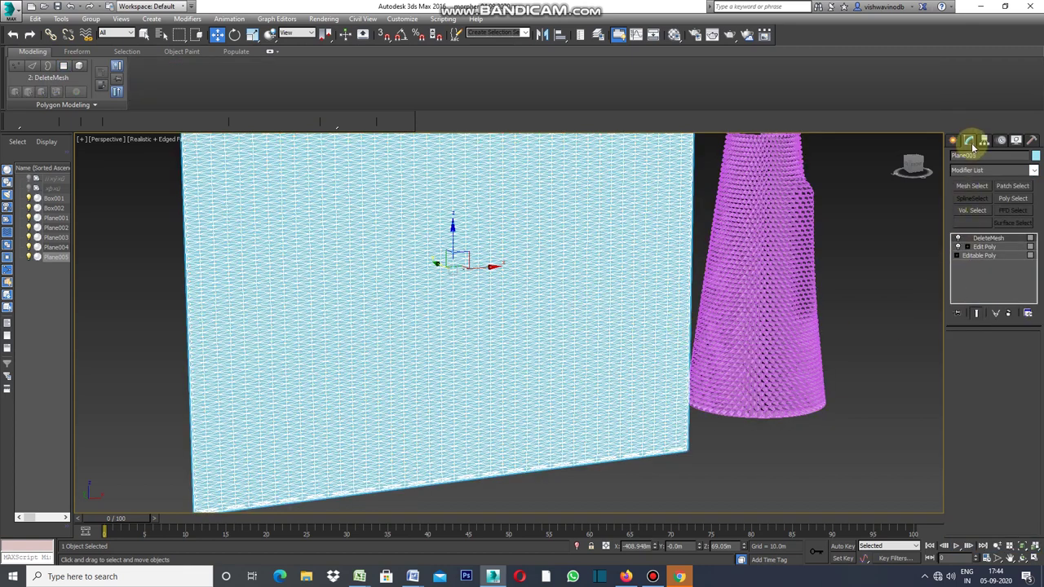
{"action": "left_click", "coordinate": [1033, 170]}
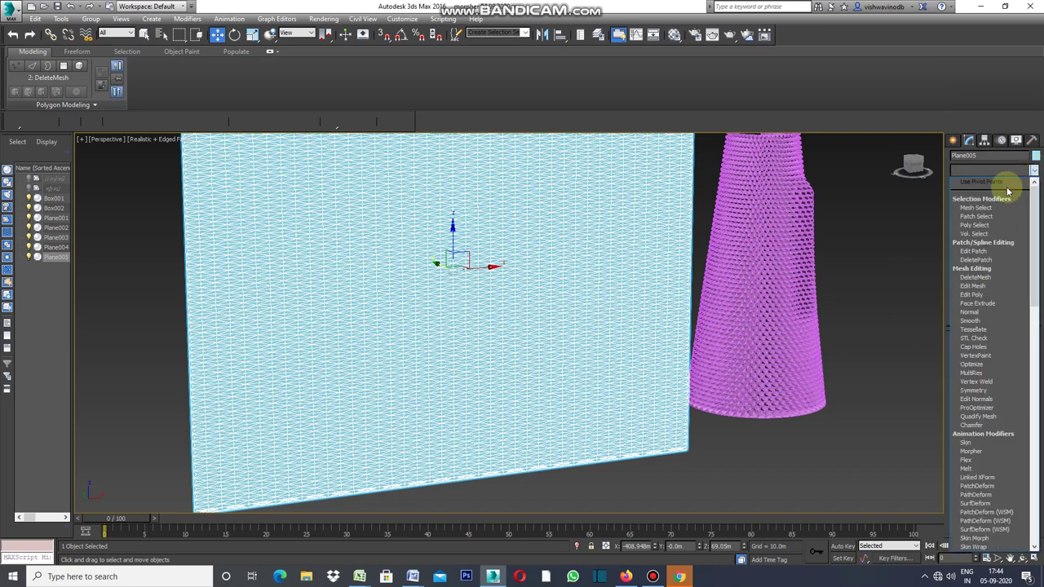
{"action": "left_click", "coordinate": [975, 296]}
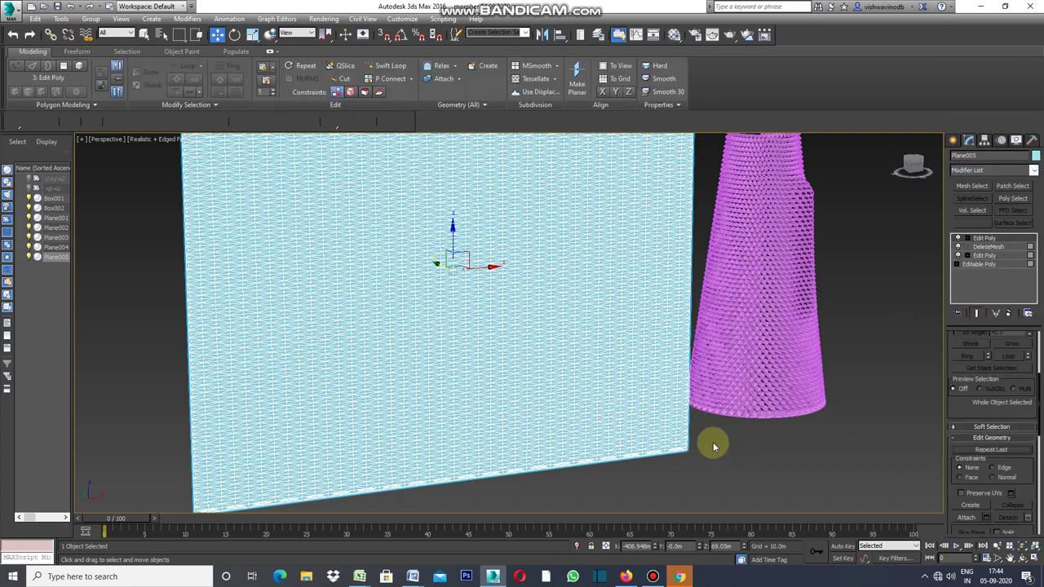
{"action": "left_click_drag", "start_coordinate": [1041, 397], "coordinate": [1040, 330]}
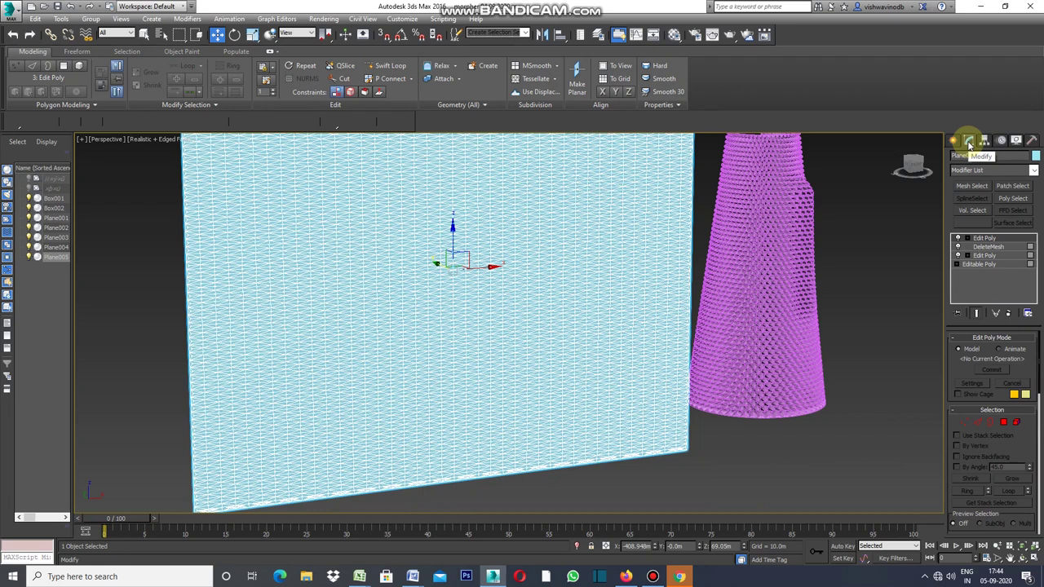
{"action": "left_click", "coordinate": [987, 428]}
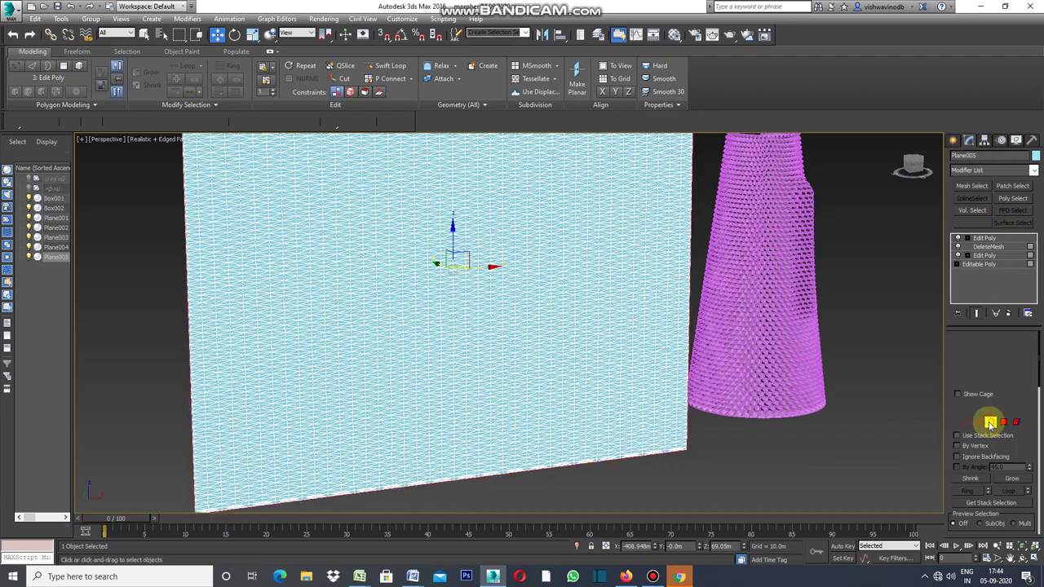
- Select every border on the lattice plane with Ctrl+A, then clear the selection
{"action": "scroll", "coordinate": [640, 461], "scroll_direction": "up", "scroll_amount": 2}
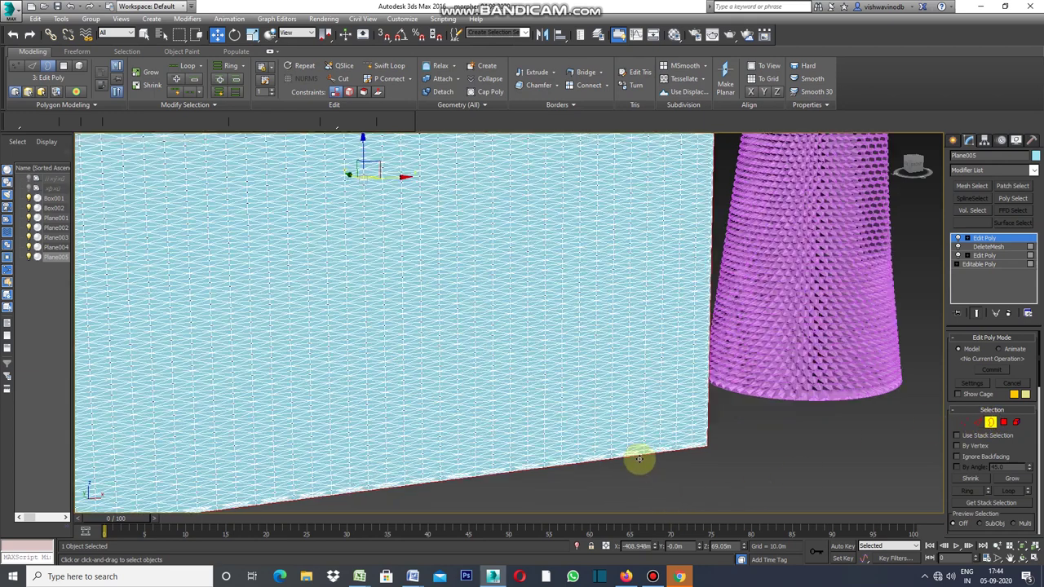
{"action": "scroll", "coordinate": [626, 447], "scroll_direction": "up", "scroll_amount": 2}
{"action": "scroll", "coordinate": [625, 448], "scroll_direction": "up", "scroll_amount": 1}
{"action": "scroll", "coordinate": [623, 447], "scroll_direction": "up", "scroll_amount": 1}
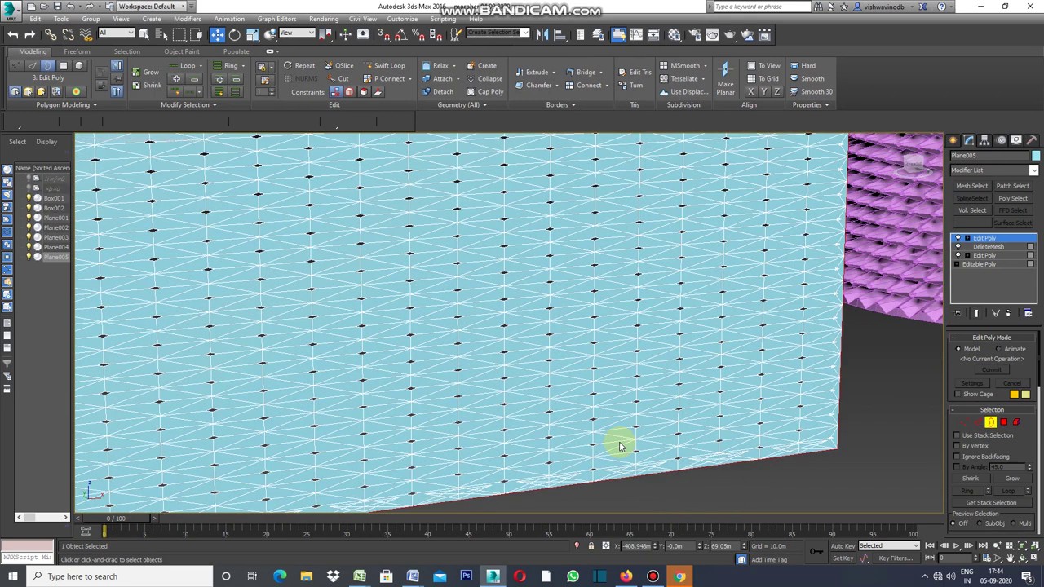
{"action": "scroll", "coordinate": [614, 437], "scroll_direction": "down", "scroll_amount": 1}
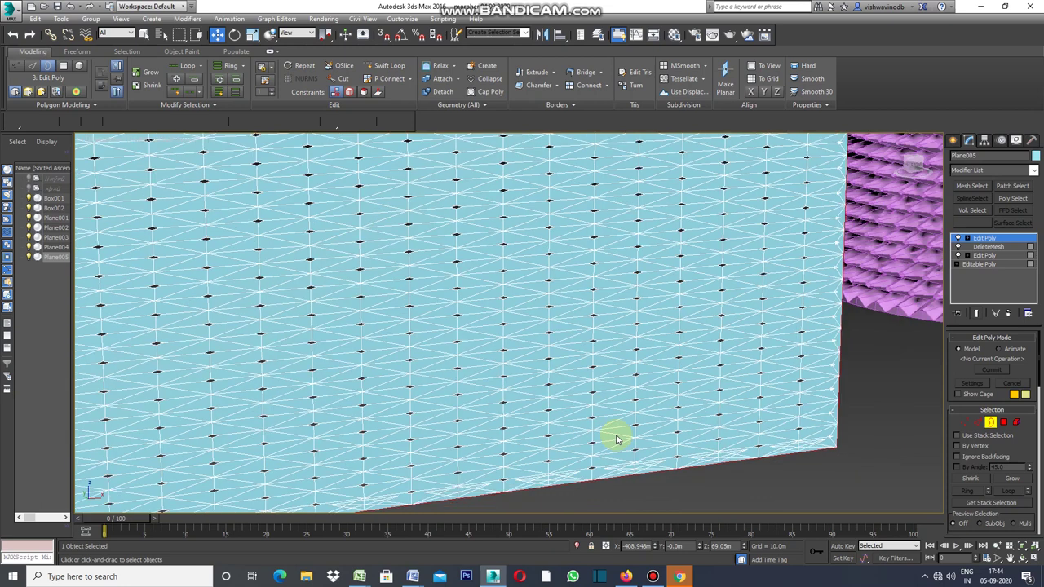
{"action": "scroll", "coordinate": [616, 437], "scroll_direction": "down", "scroll_amount": 1}
{"action": "scroll", "coordinate": [618, 436], "scroll_direction": "down", "scroll_amount": 1}
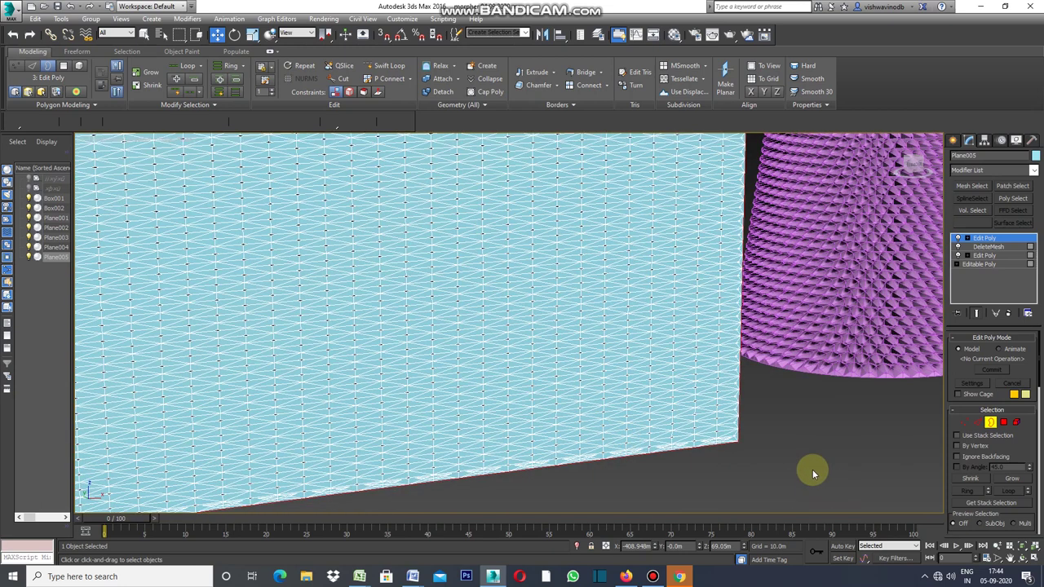
{"action": "key", "text": "ctrl+a"}
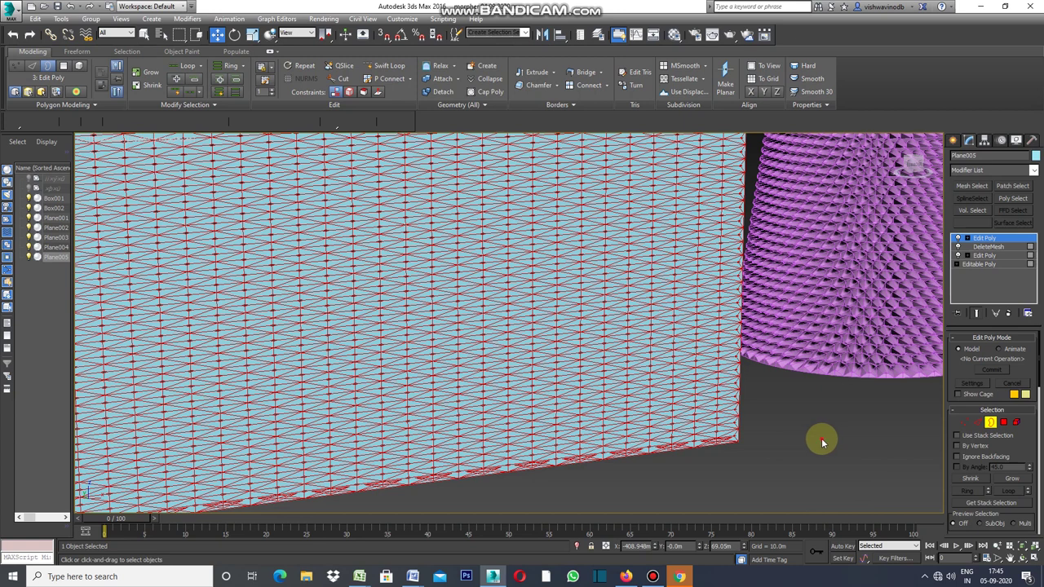
{"action": "left_click", "coordinate": [822, 441]}
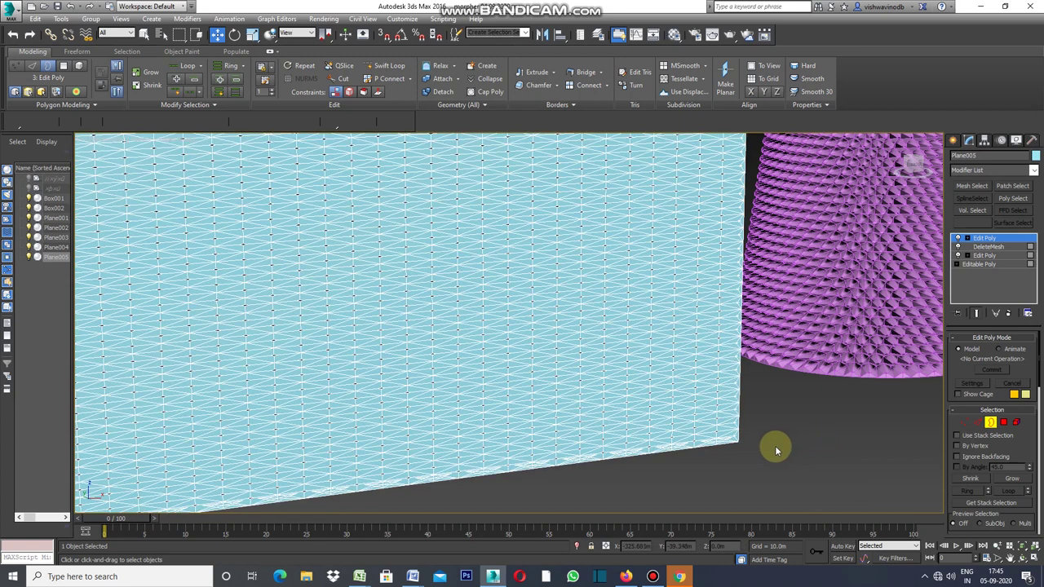
{"action": "scroll", "coordinate": [711, 457], "scroll_direction": "up", "scroll_amount": 1}
{"action": "scroll", "coordinate": [711, 457], "scroll_direction": "up", "scroll_amount": 1}
{"action": "scroll", "coordinate": [717, 447], "scroll_direction": "up", "scroll_amount": 1}
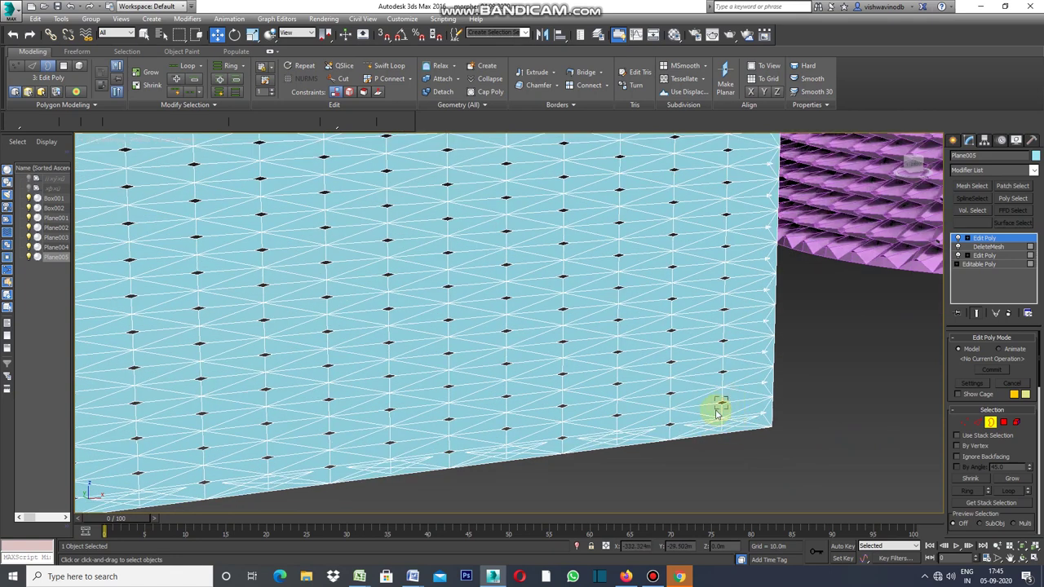
- Toggle Border mode off and on, then orbit to view the lattice plane squarely
{"action": "left_click", "coordinate": [991, 423]}
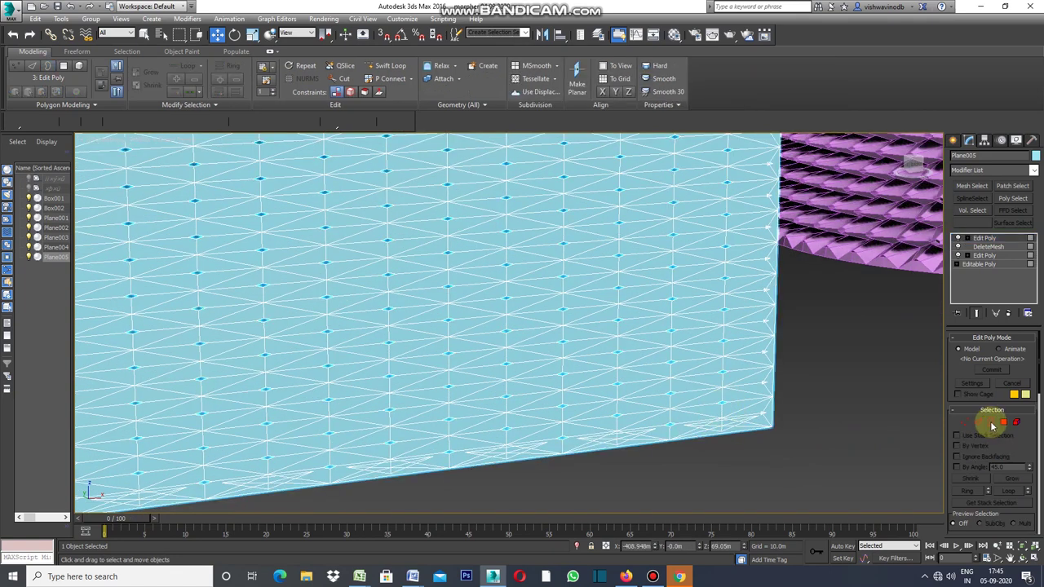
{"action": "left_click", "coordinate": [992, 424]}
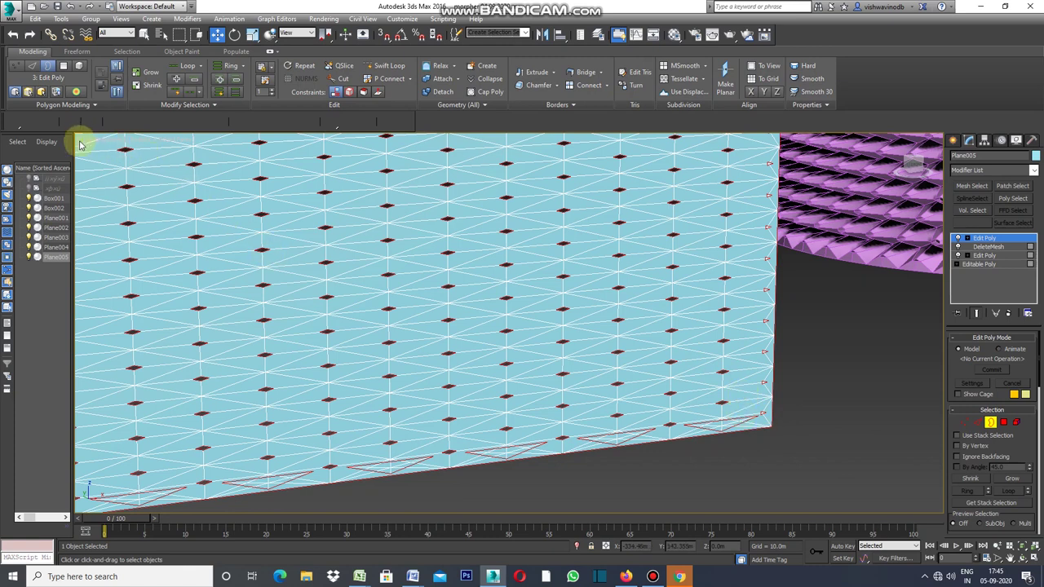
{"action": "scroll", "coordinate": [719, 389], "scroll_direction": "down", "scroll_amount": 5}
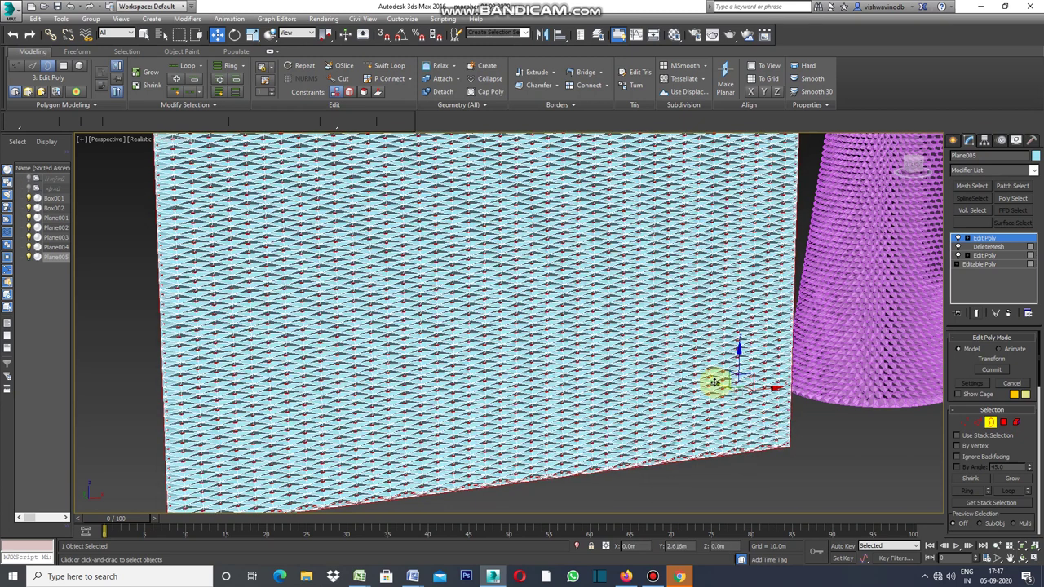
{"action": "middle_click_drag", "start_coordinate": [716, 384], "coordinate": [714, 383], "text": "alt"}
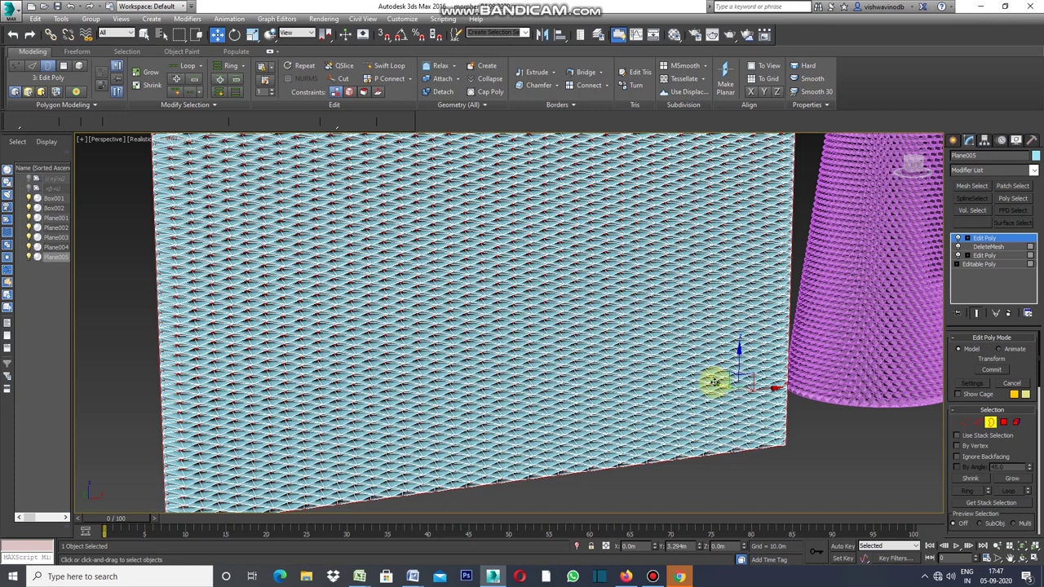
{"action": "middle_click_drag", "start_coordinate": [715, 383], "coordinate": [723, 388], "text": "alt"}
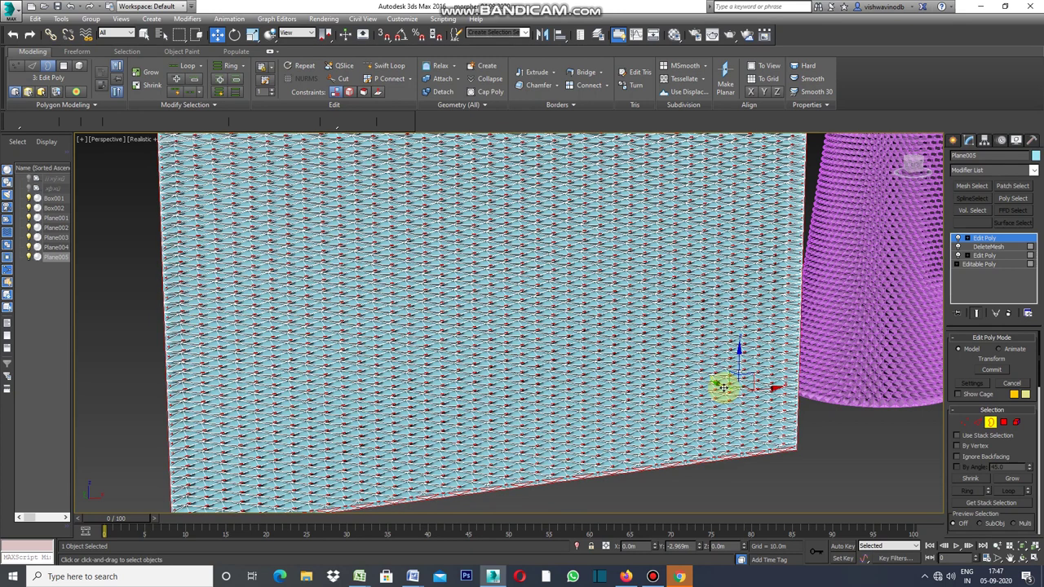
{"action": "middle_click_drag", "start_coordinate": [724, 389], "coordinate": [716, 383], "text": "alt"}
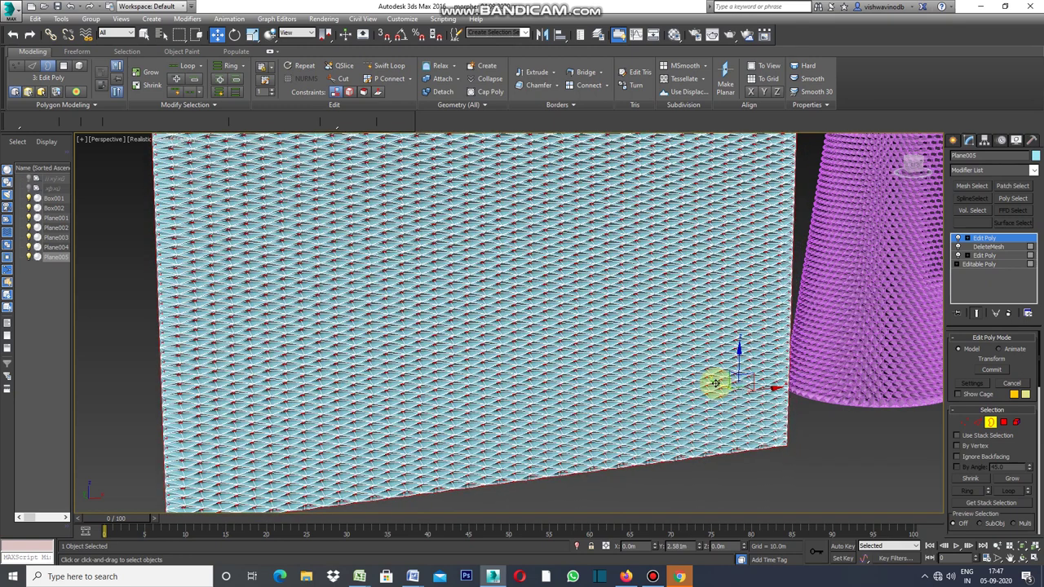
{"action": "left_click_drag", "start_coordinate": [716, 383], "coordinate": [718, 386]}
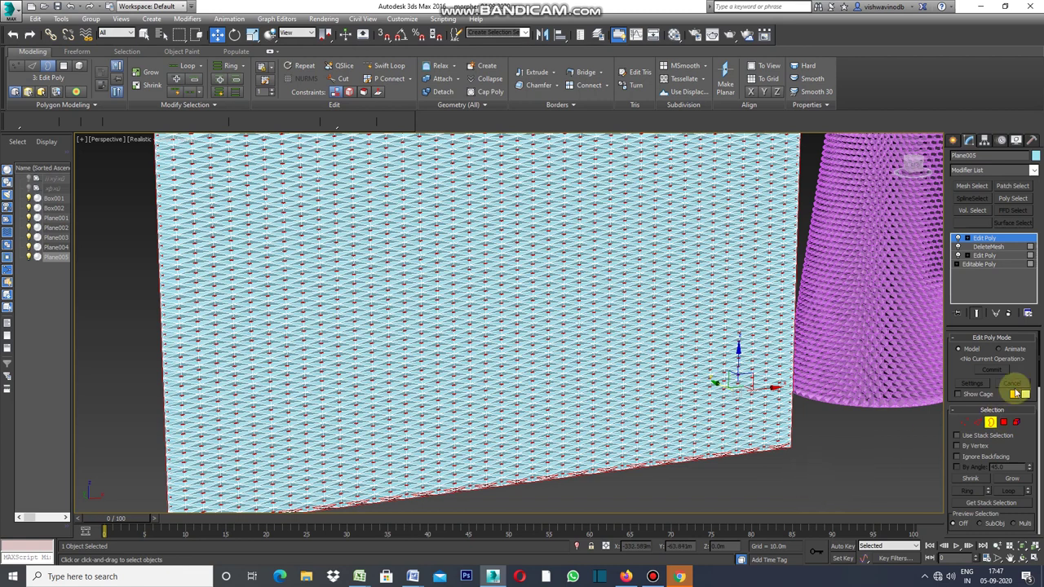
- Drop the border selection, reselect Plane005, and add a Morpher from Animation Modifiers
{"action": "left_click", "coordinate": [976, 313]}
{"action": "left_click", "coordinate": [954, 140]}
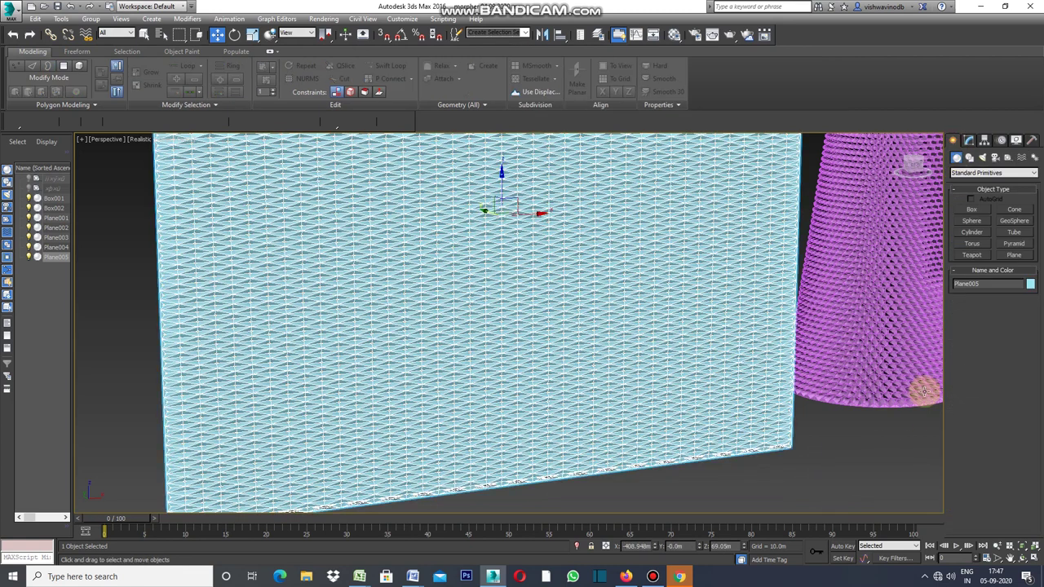
{"action": "left_click", "coordinate": [883, 469]}
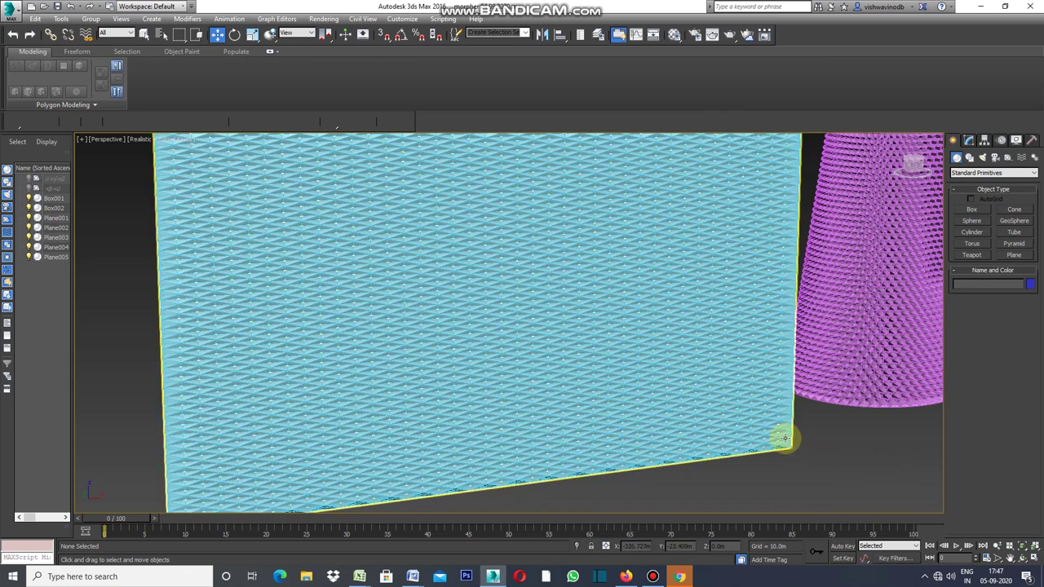
{"action": "left_click", "coordinate": [785, 438]}
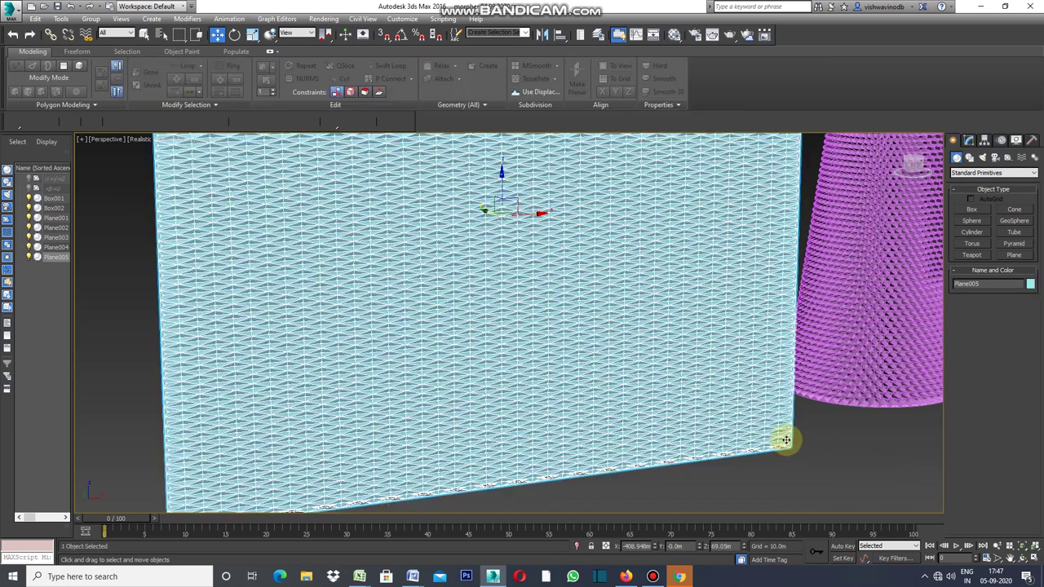
{"action": "left_click", "coordinate": [968, 141]}
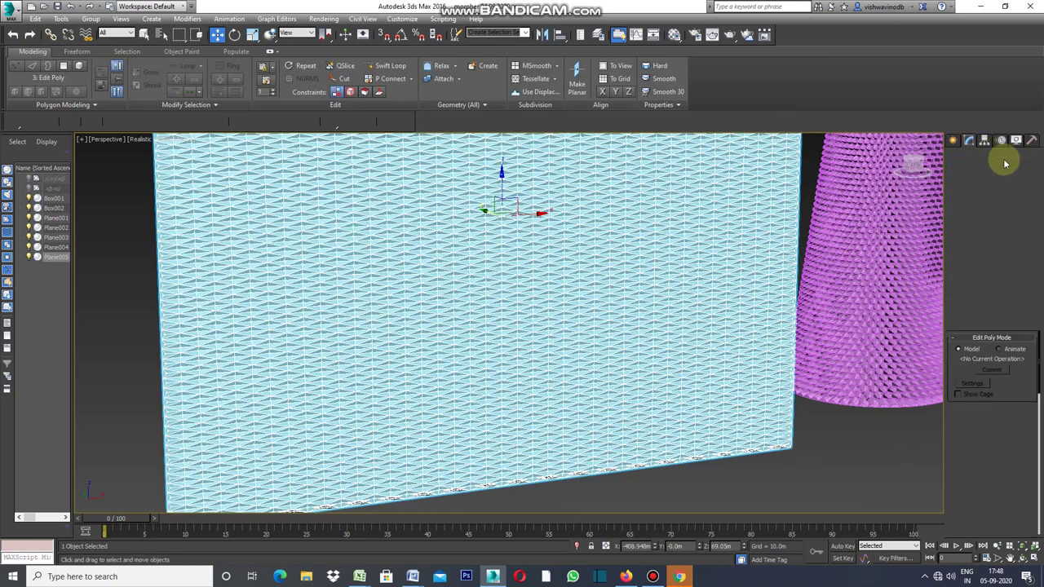
{"action": "left_click", "coordinate": [1033, 170]}
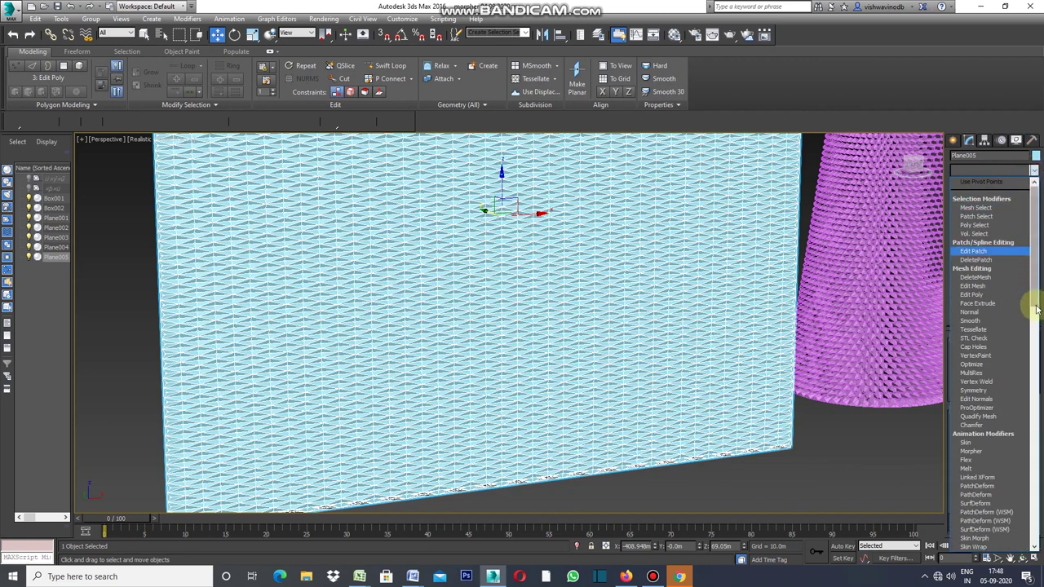
{"action": "mouse_move", "coordinate": [1037, 302]}
{"action": "left_mouse_down"}
{"action": "mouse_move", "coordinate": [1037, 391]}
{"action": "mouse_move", "coordinate": [1037, 302]}
{"action": "left_mouse_up"}
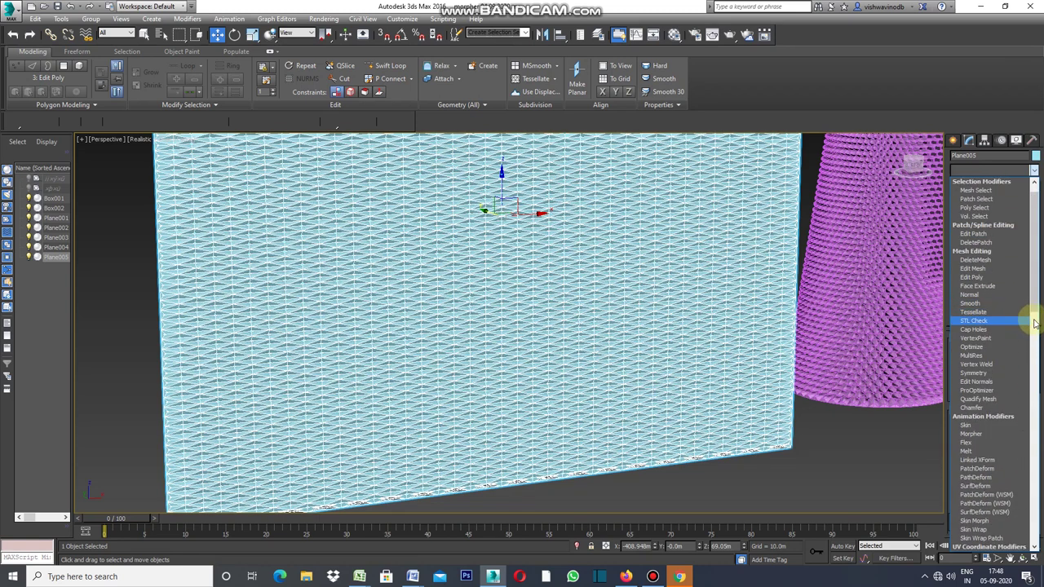
{"action": "left_click", "coordinate": [975, 435]}
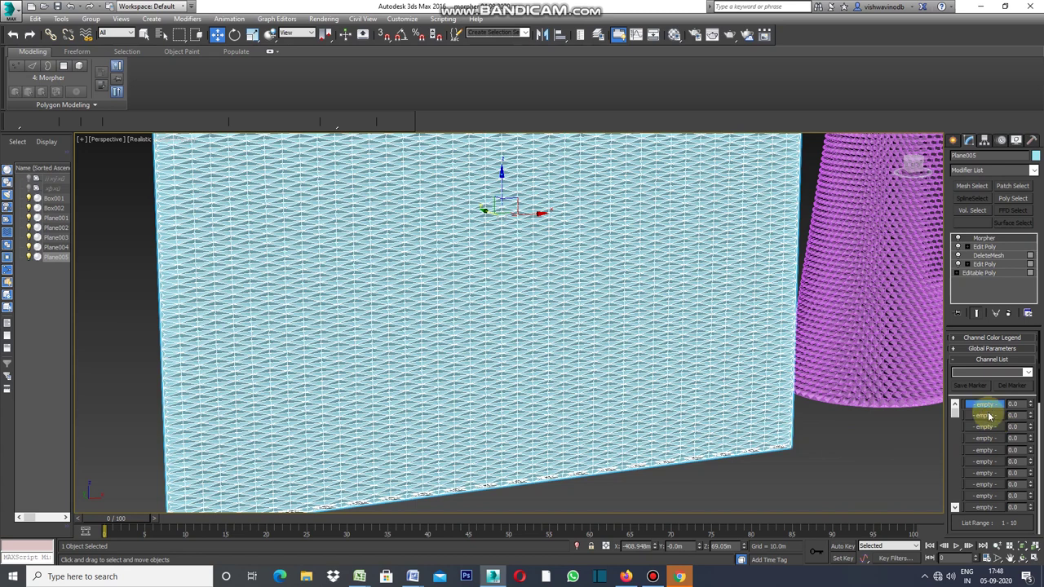
- Capture the plane's current state as morph target "01" in the first channel
{"action": "mouse_move", "coordinate": [1038, 379]}
{"action": "left_mouse_down"}
{"action": "mouse_move", "coordinate": [1034, 532]}
{"action": "mouse_move", "coordinate": [1032, 413]}
{"action": "mouse_move", "coordinate": [1039, 512]}
{"action": "mouse_move", "coordinate": [1027, 541]}
{"action": "left_mouse_up"}
{"action": "left_click", "coordinate": [996, 375]}
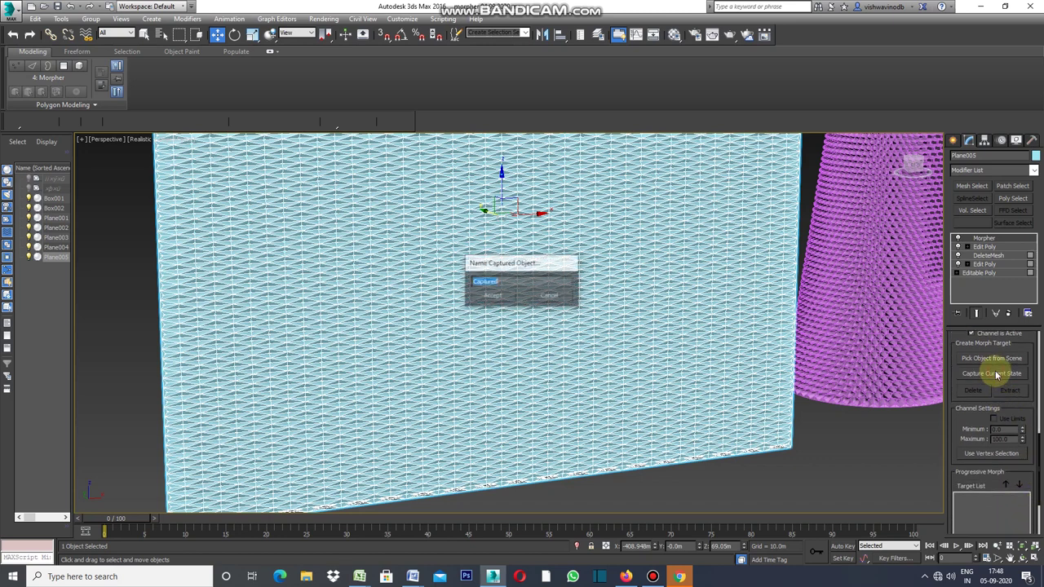
{"action": "type", "text": "O"}
{"action": "left_click", "coordinate": [552, 299]}
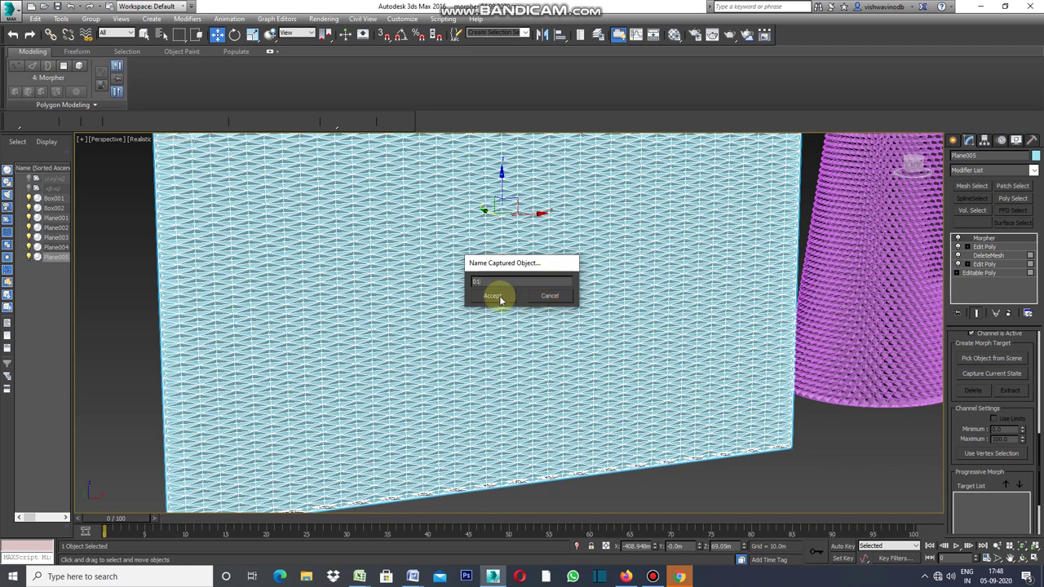
{"action": "left_click", "coordinate": [495, 296]}
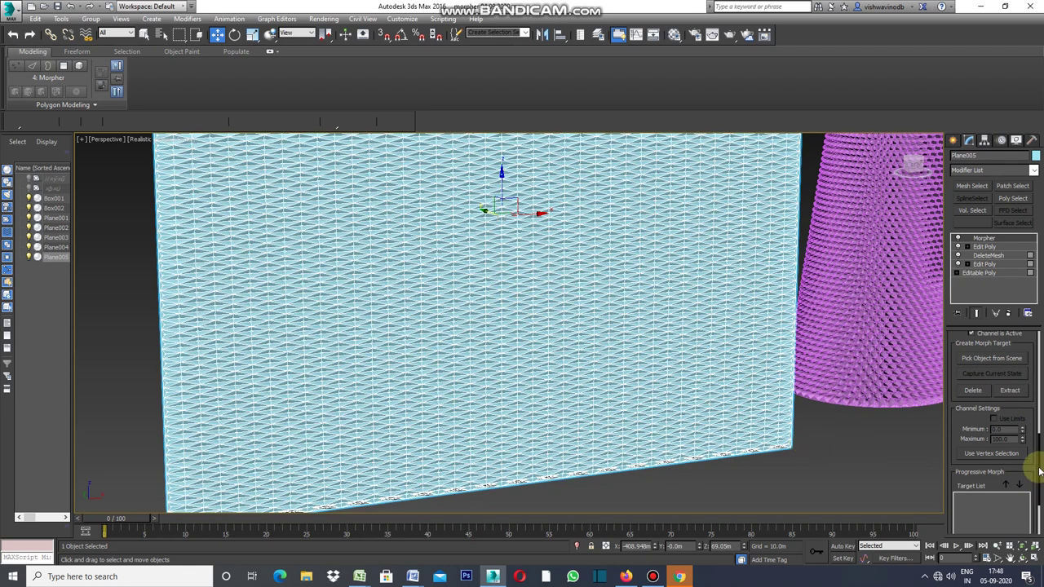
{"action": "left_click_drag", "start_coordinate": [1040, 465], "coordinate": [1039, 336]}
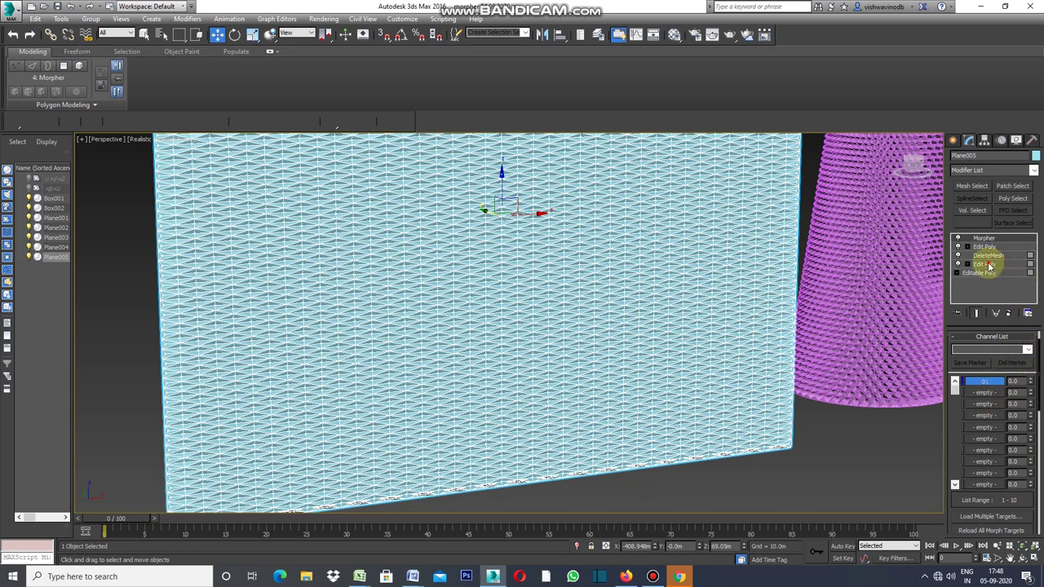
- Return to the lower Edit Poly, accept the warning, and reopen its Inset settings (1.132 m)
{"action": "left_click", "coordinate": [990, 266]}
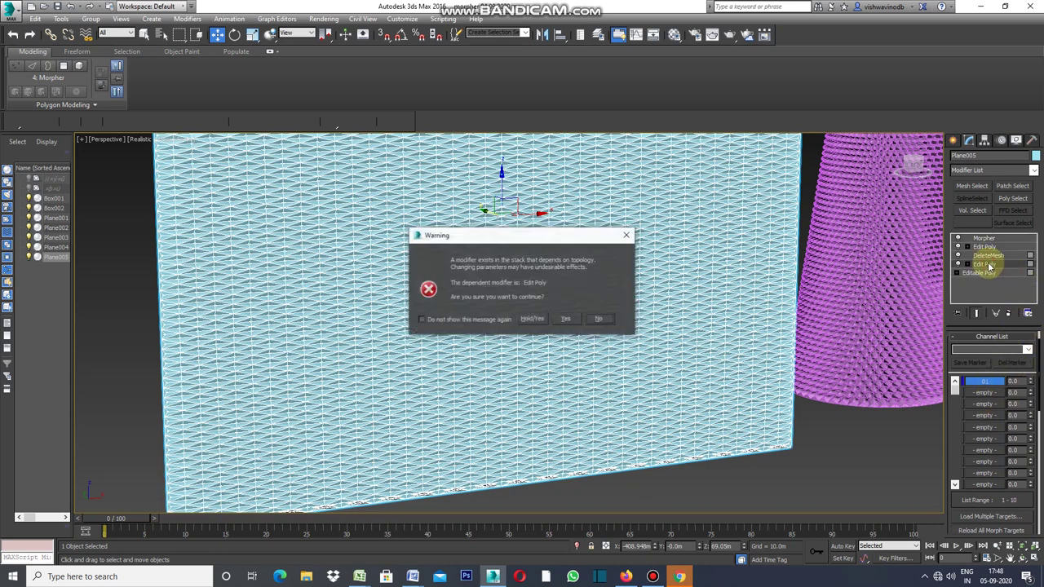
{"action": "left_click", "coordinate": [627, 236]}
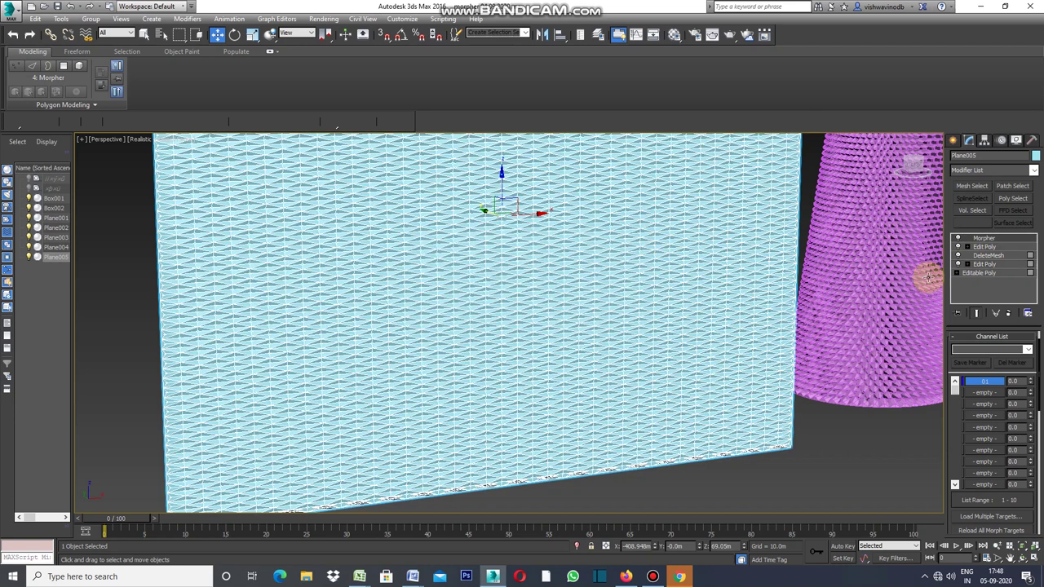
{"action": "left_click", "coordinate": [987, 248]}
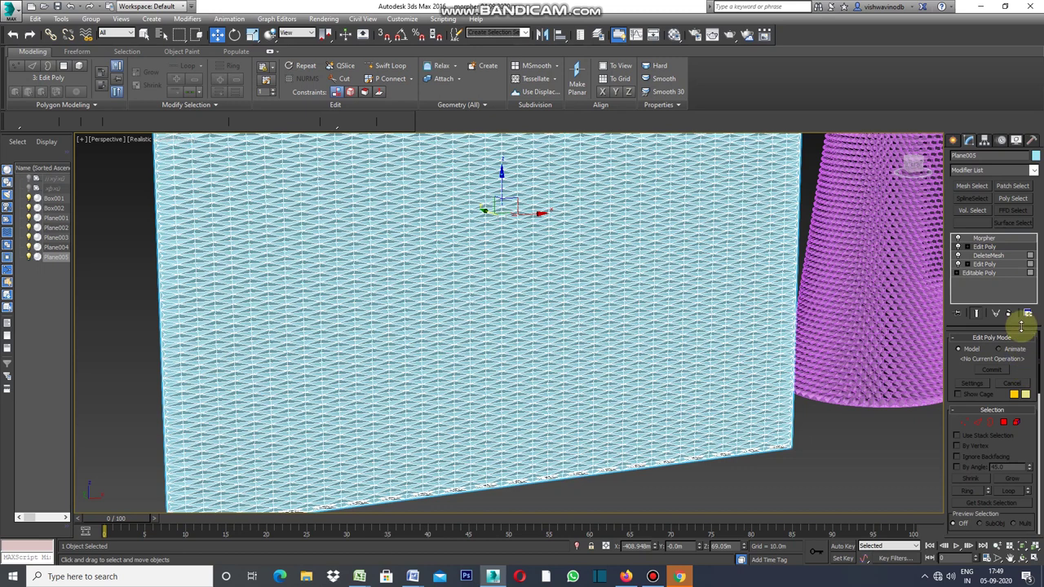
{"action": "left_click", "coordinate": [984, 270]}
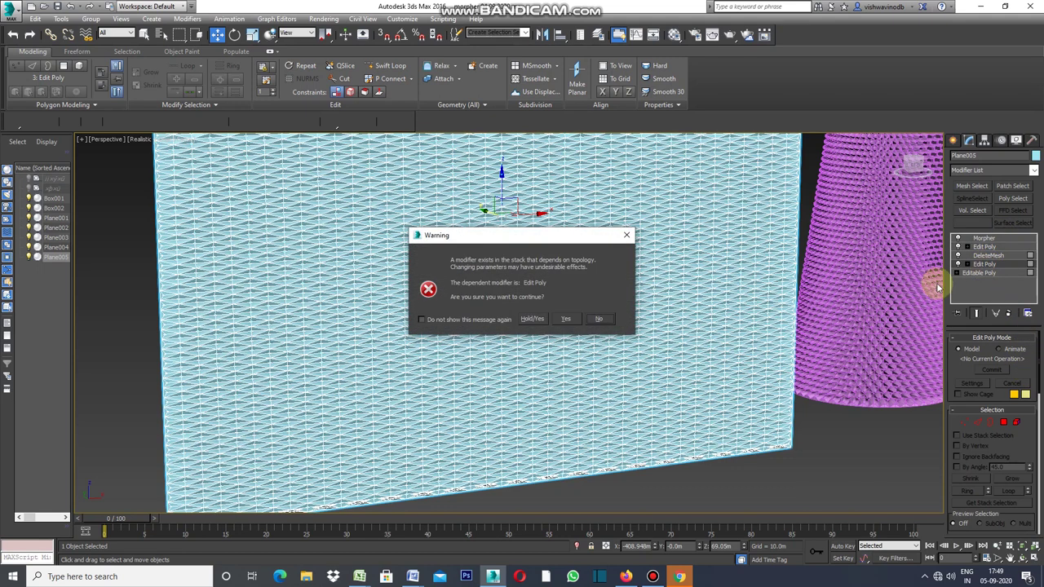
{"action": "left_click", "coordinate": [569, 319]}
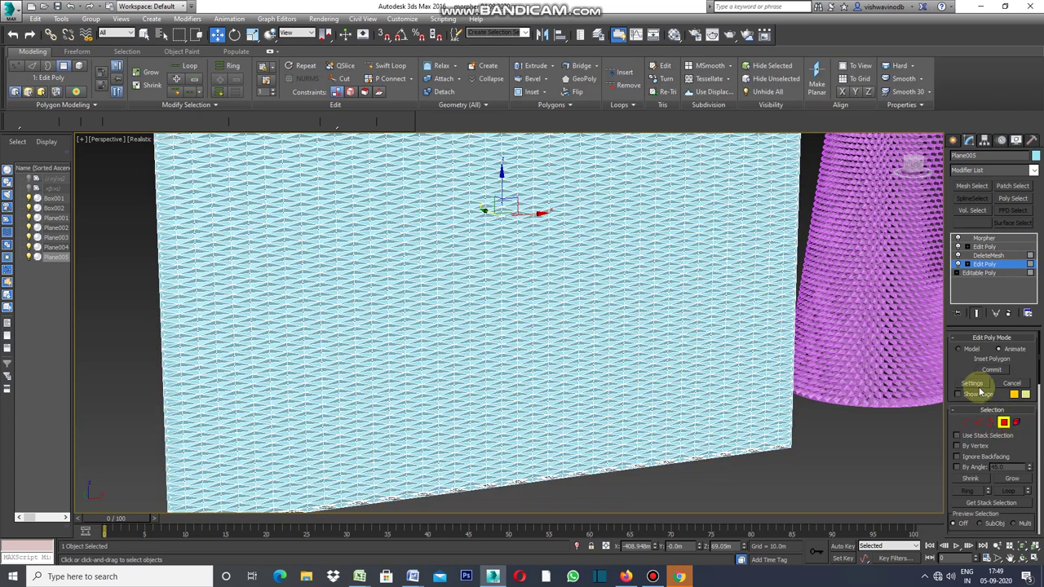
{"action": "left_click", "coordinate": [979, 385]}
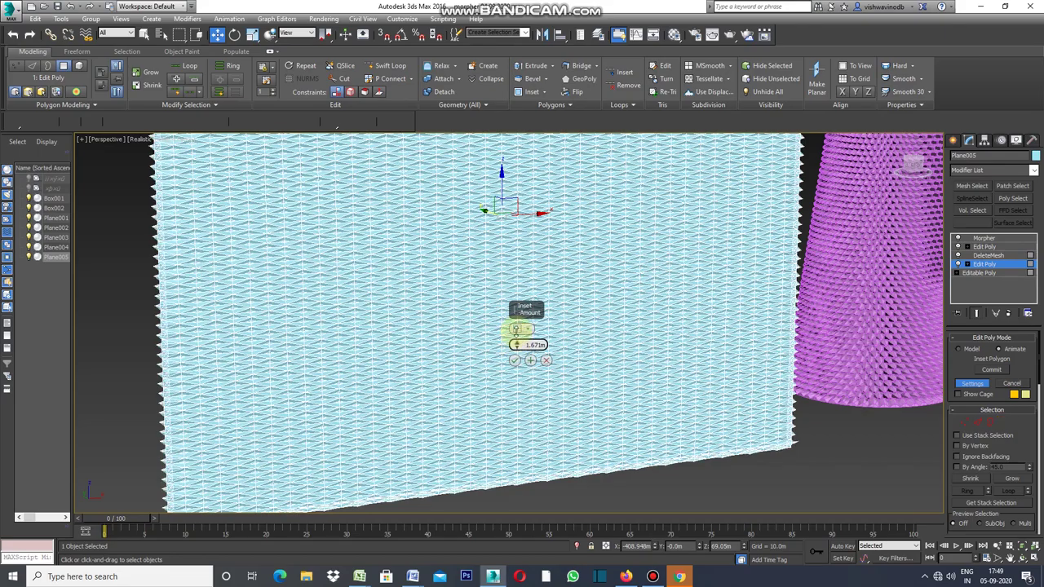
- Set the caddy's Inset Amount to about 0.1m and commit it, leaving thin diamond wires
{"action": "mouse_move", "coordinate": [517, 344]}
{"action": "left_mouse_down"}
{"action": "mouse_move", "coordinate": [515, 312]}
{"action": "mouse_move", "coordinate": [520, 356]}
{"action": "left_mouse_up"}
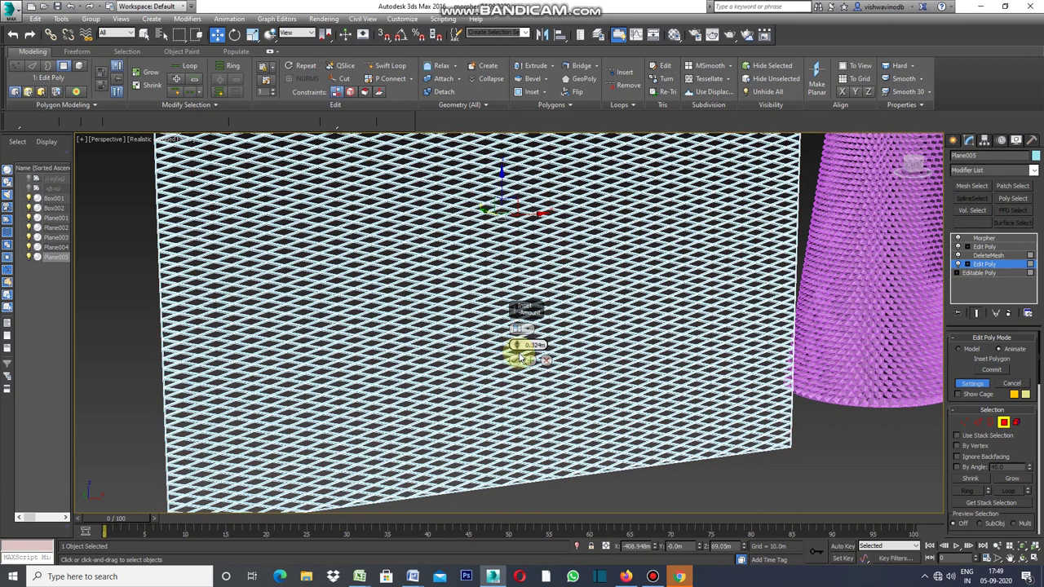
{"action": "left_click_drag", "start_coordinate": [519, 356], "coordinate": [523, 361]}
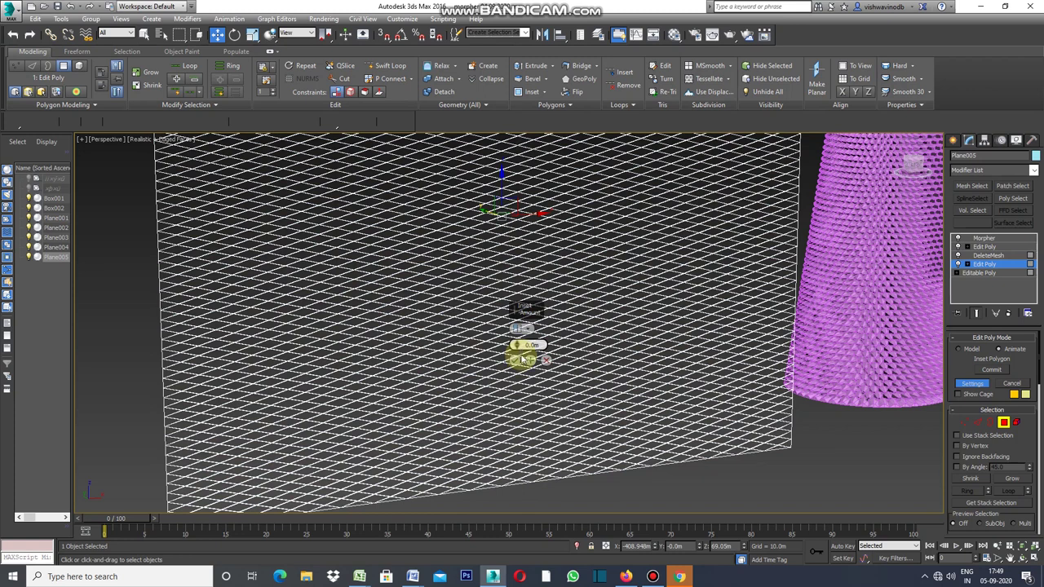
{"action": "mouse_move", "coordinate": [523, 359]}
{"action": "left_mouse_down"}
{"action": "mouse_move", "coordinate": [518, 346]}
{"action": "mouse_move", "coordinate": [521, 359]}
{"action": "left_mouse_up"}
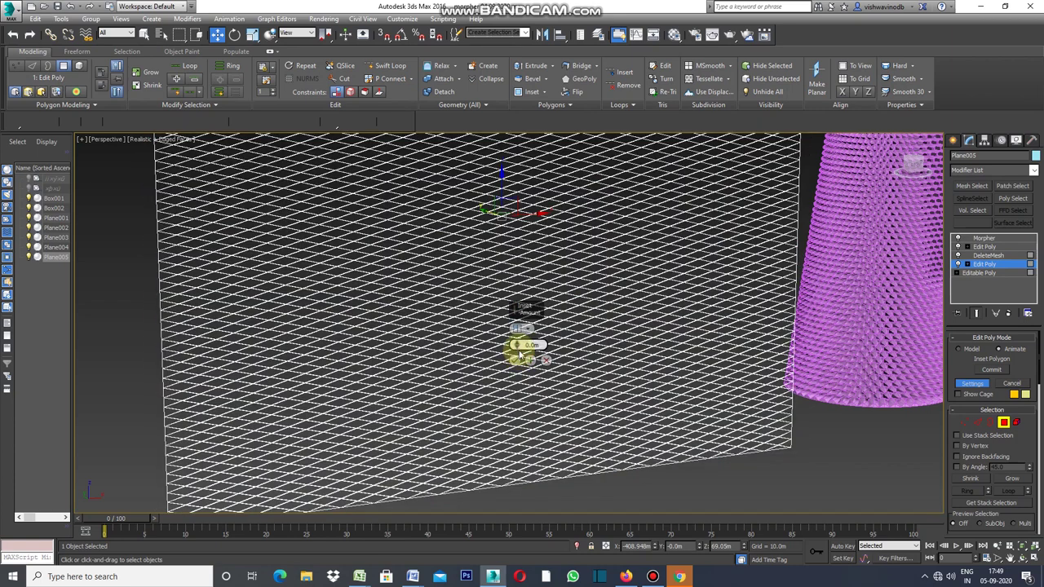
{"action": "left_click_drag", "start_coordinate": [520, 355], "coordinate": [522, 353]}
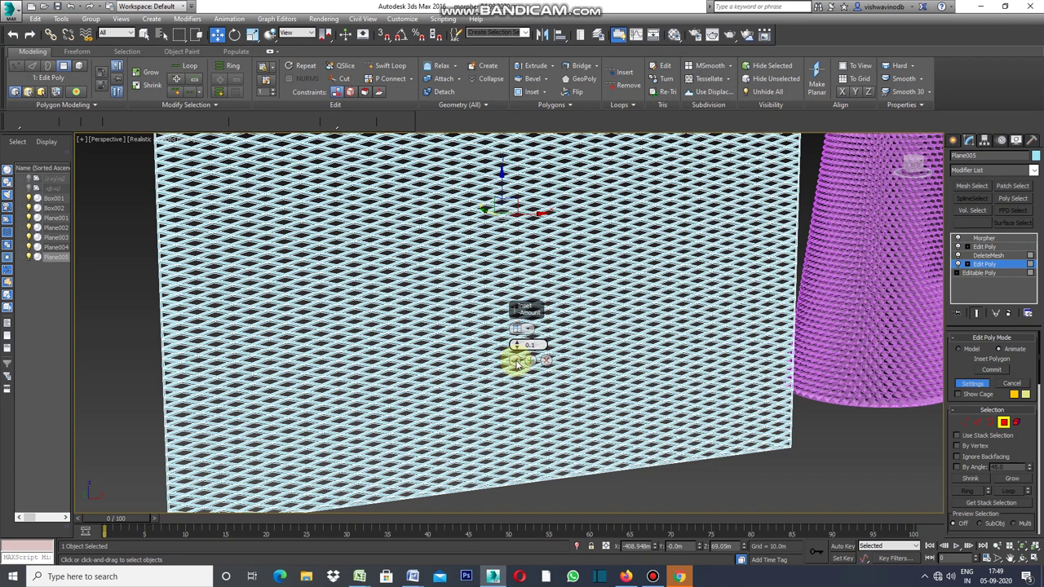
{"action": "left_click", "coordinate": [517, 362]}
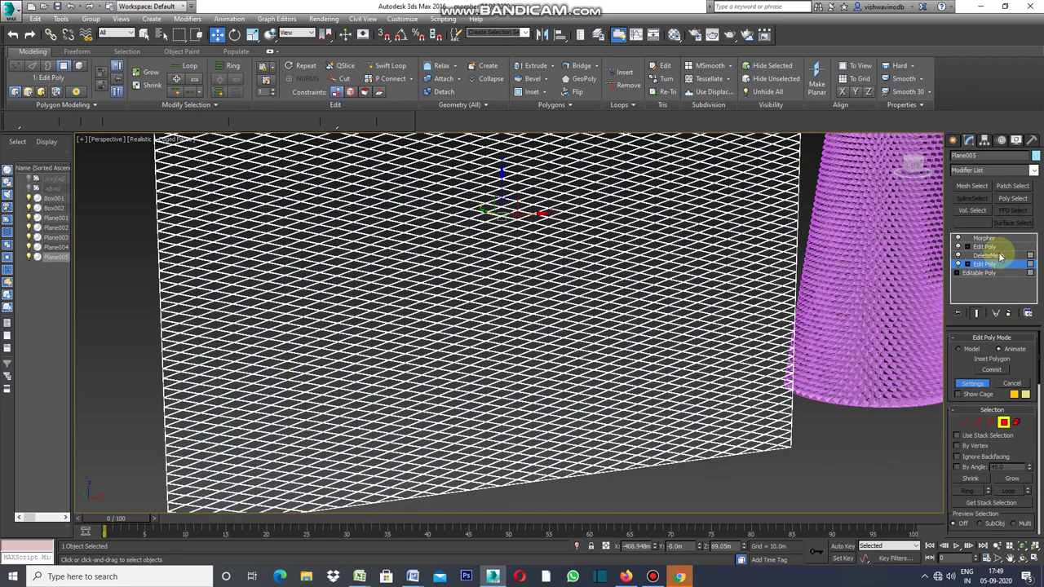
{"action": "left_click", "coordinate": [994, 238]}
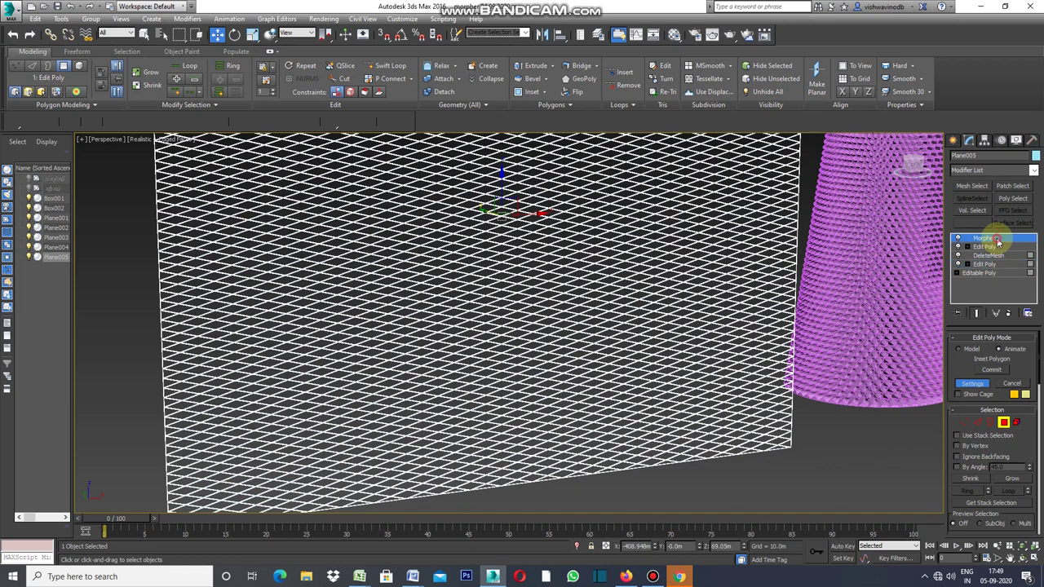
- Capture the plane's current shape into Morpher channel 2 as a target named '02'
{"action": "left_click", "coordinate": [987, 392]}
{"action": "left_click_drag", "start_coordinate": [1040, 385], "coordinate": [1040, 447]}
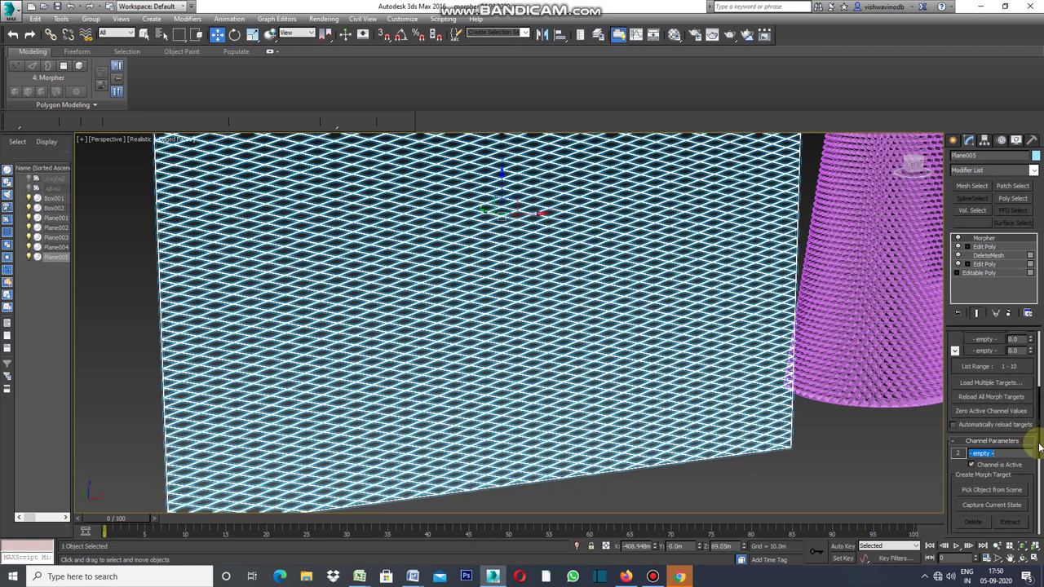
{"action": "left_click_drag", "start_coordinate": [1040, 447], "coordinate": [1040, 462]}
{"action": "left_click", "coordinate": [1007, 458]}
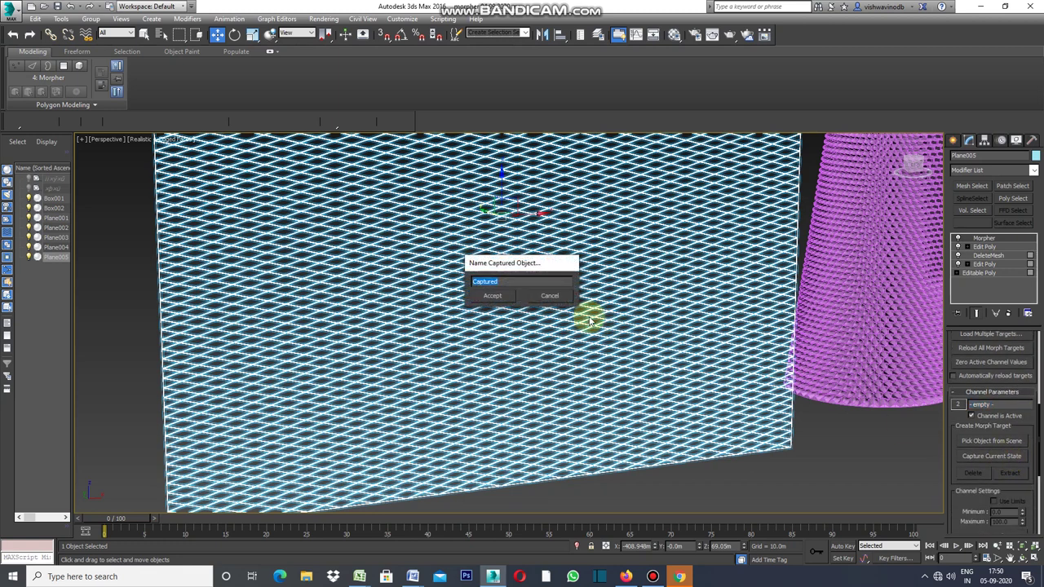
{"action": "type", "text": "02"}
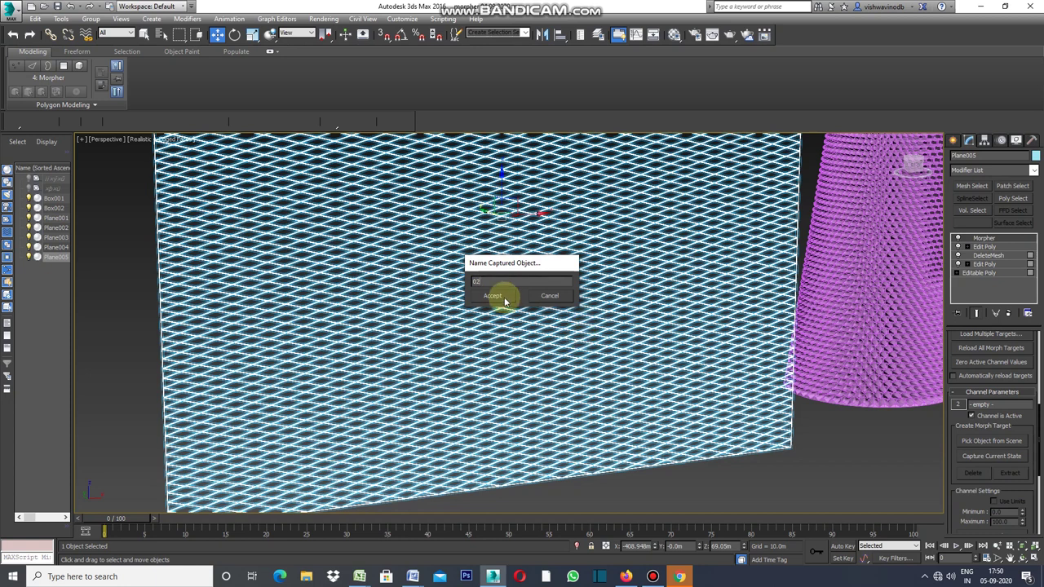
{"action": "left_click", "coordinate": [498, 297]}
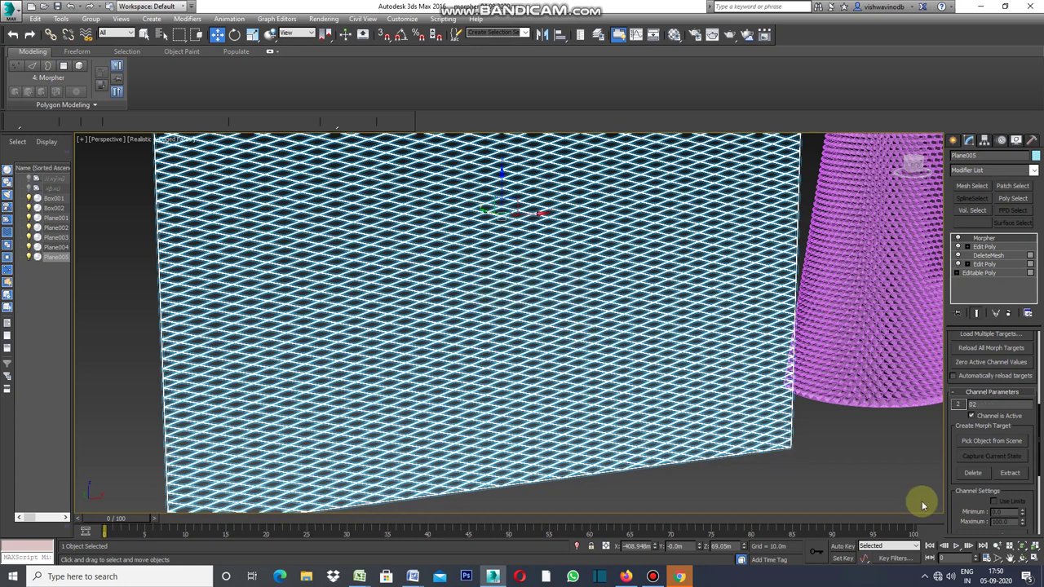
{"action": "left_click", "coordinate": [987, 239]}
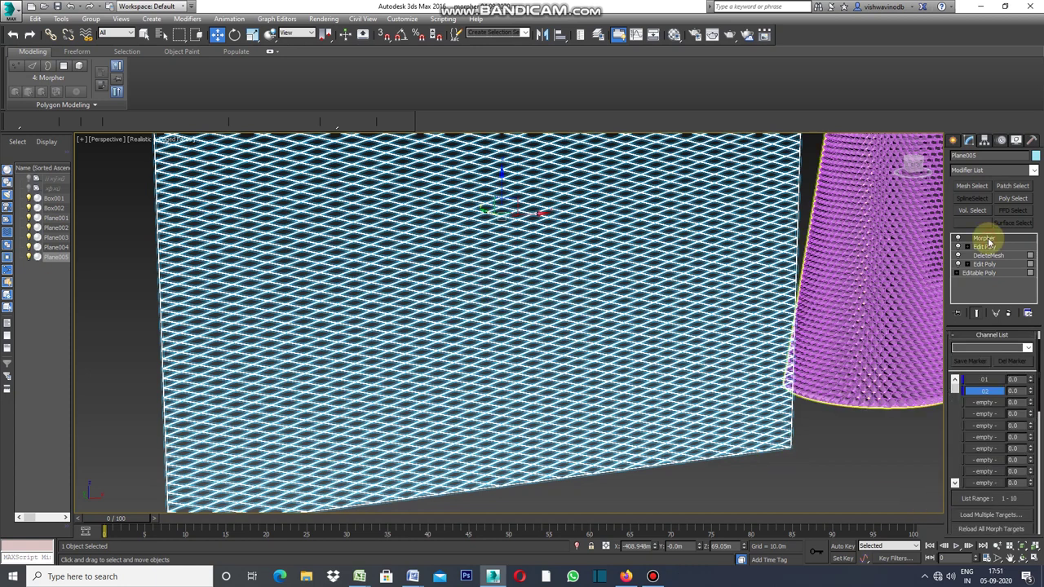
{"action": "mouse_move", "coordinate": [1032, 381]}
{"action": "left_mouse_down"}
{"action": "mouse_move", "coordinate": [1035, 321]}
{"action": "mouse_move", "coordinate": [13, 334]}
{"action": "left_mouse_up"}
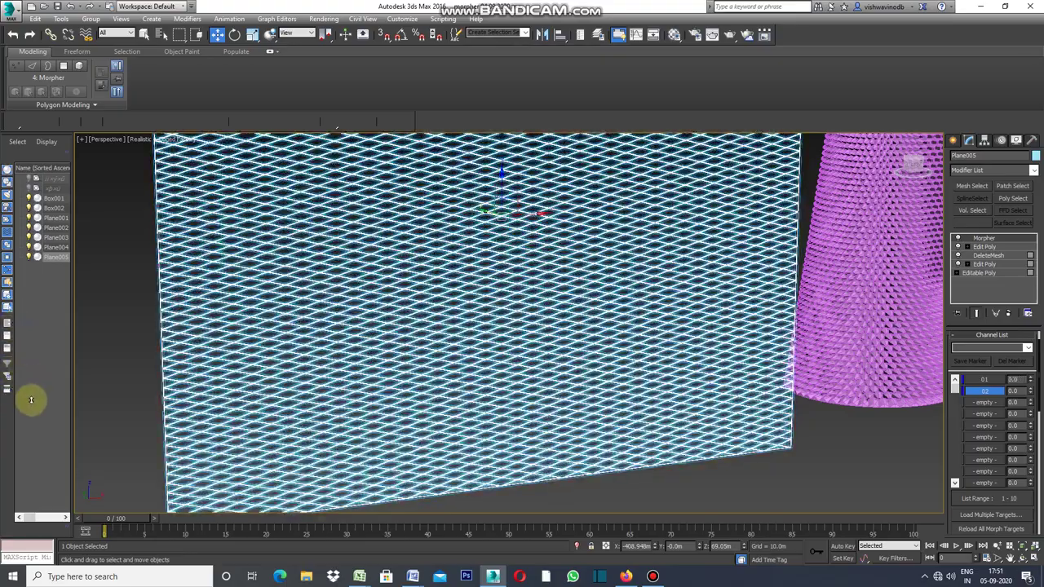
{"action": "mouse_move", "coordinate": [14, 335]}
{"action": "left_mouse_down"}
{"action": "mouse_move", "coordinate": [35, 321]}
{"action": "mouse_move", "coordinate": [47, 396]}
{"action": "mouse_move", "coordinate": [47, 328]}
{"action": "left_mouse_up"}
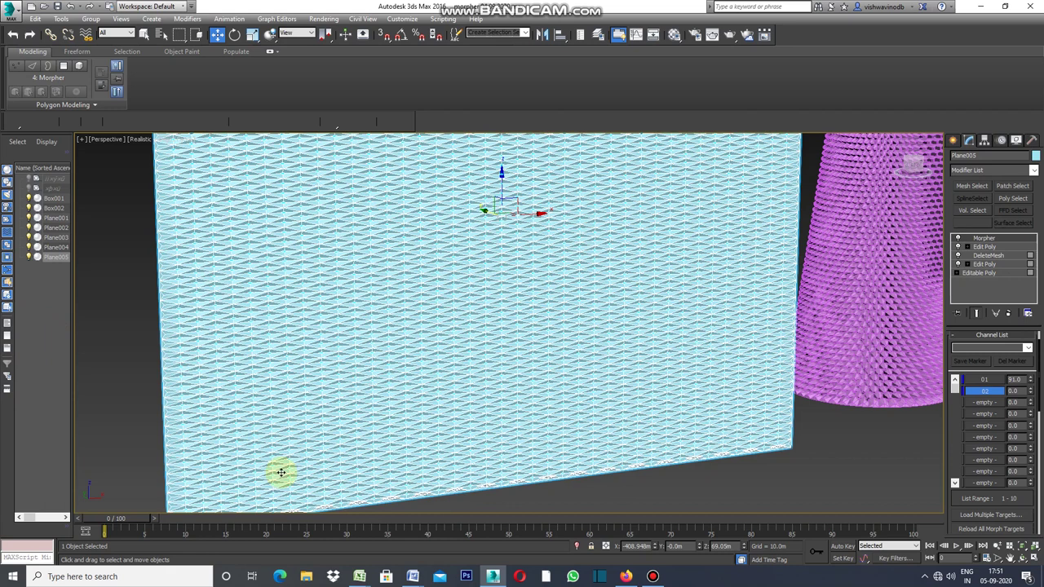
{"action": "double_click", "coordinate": [1015, 380]}
{"action": "type", "text": "0"}
{"action": "key", "text": "Return"}
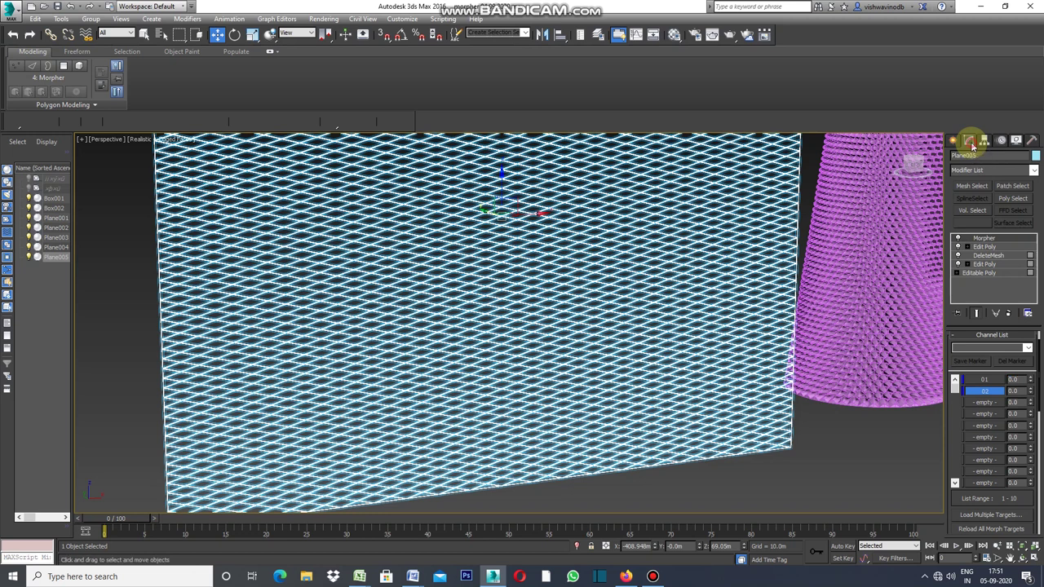
- Add a Vol. Select modifier to Plane005 at Vertex level using a Mesh Object volume
{"action": "left_click", "coordinate": [1034, 171]}
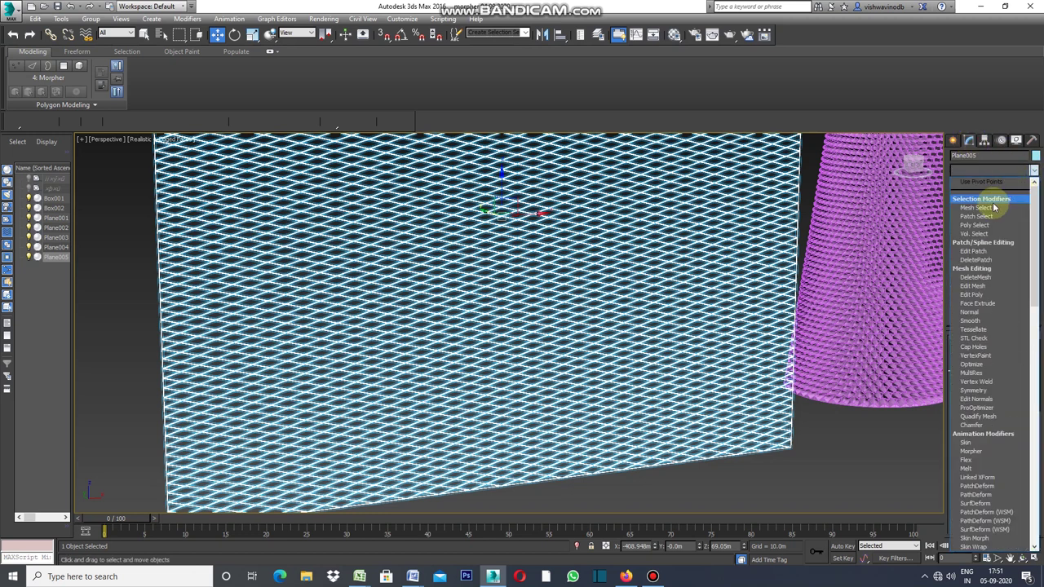
{"action": "left_click", "coordinate": [982, 233]}
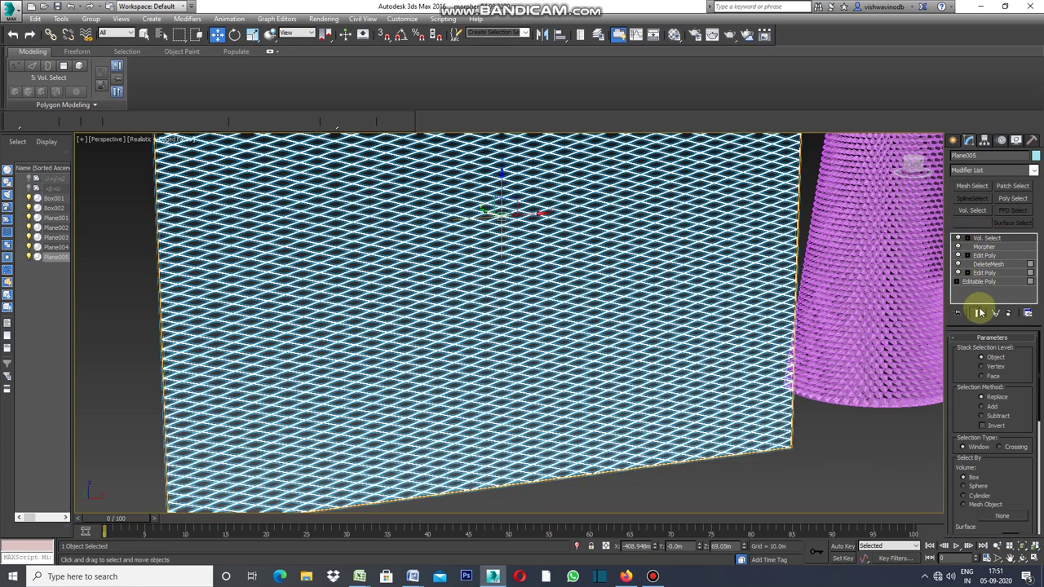
{"action": "left_click", "coordinate": [984, 375]}
{"action": "left_click", "coordinate": [983, 368]}
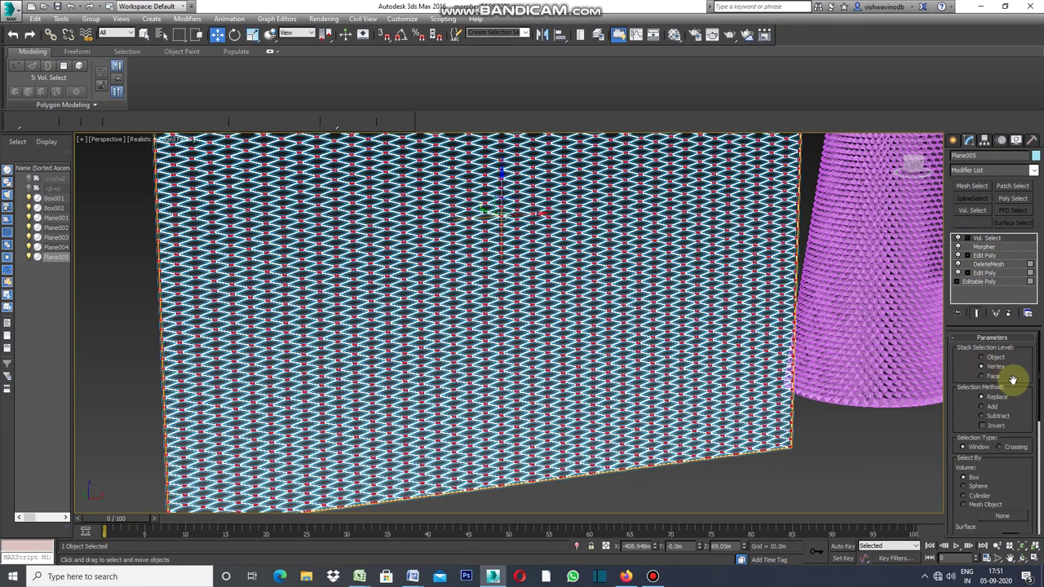
{"action": "scroll", "coordinate": [1040, 365], "scroll_direction": "down", "scroll_amount": 3}
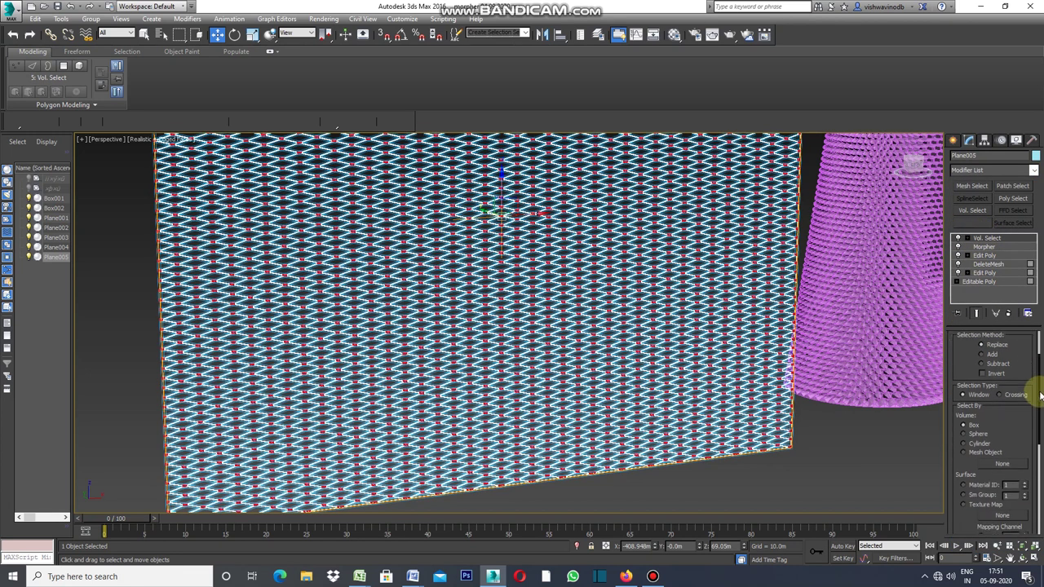
{"action": "left_click", "coordinate": [964, 425]}
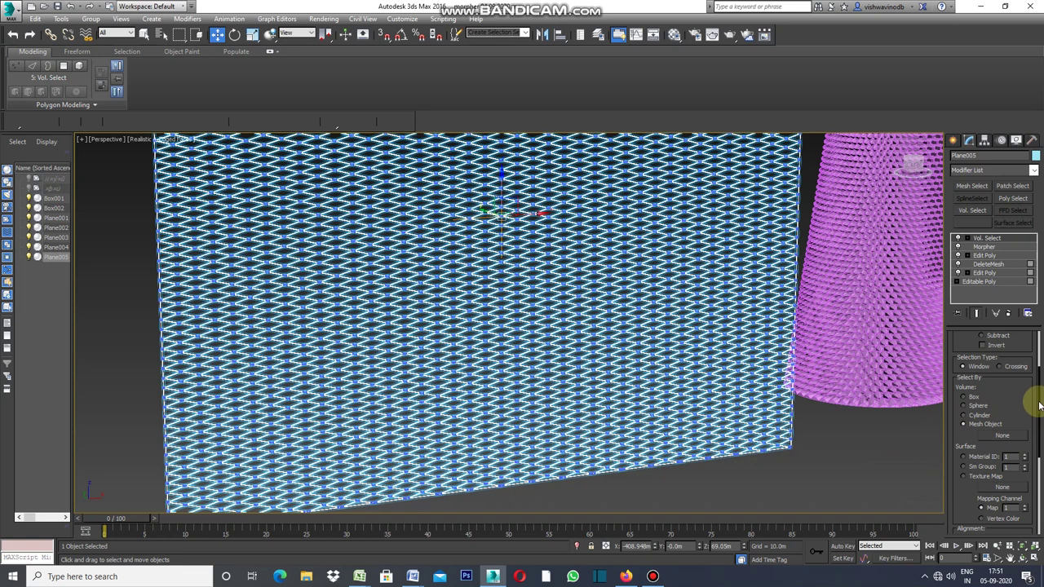
{"action": "left_click_drag", "start_coordinate": [1040, 405], "coordinate": [1033, 436]}
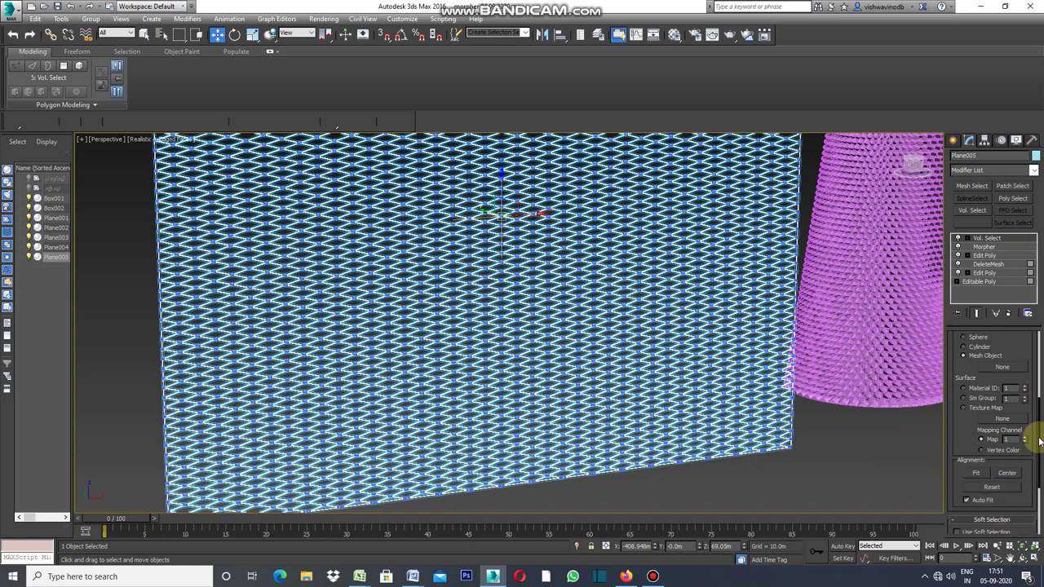
{"action": "left_click", "coordinate": [953, 141]}
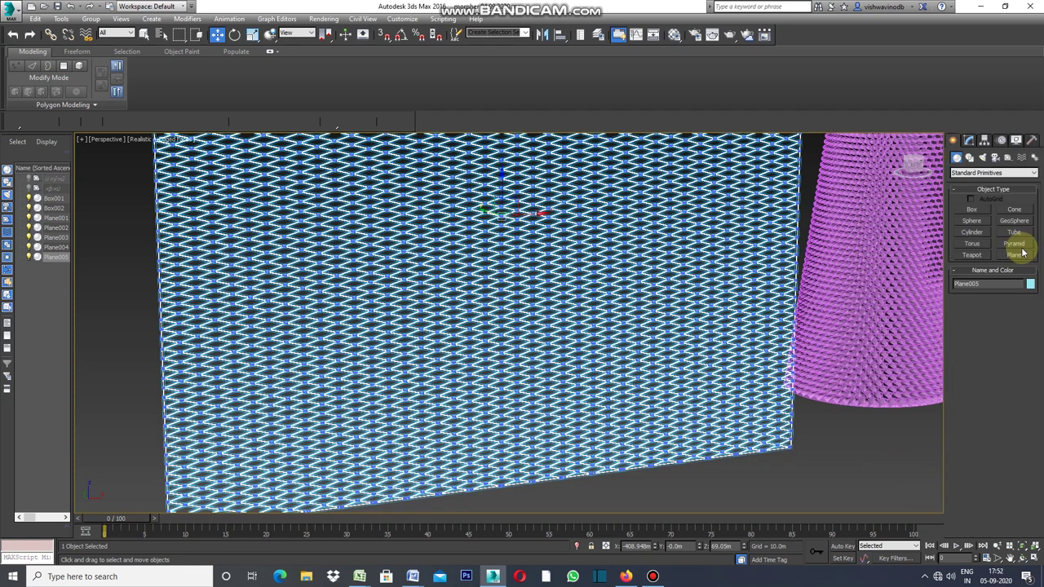
- Draw Sphere001 (radius 11.639m, 32 segments) at Plane005's lower edge and exit sphere creation
{"action": "left_click", "coordinate": [971, 222]}
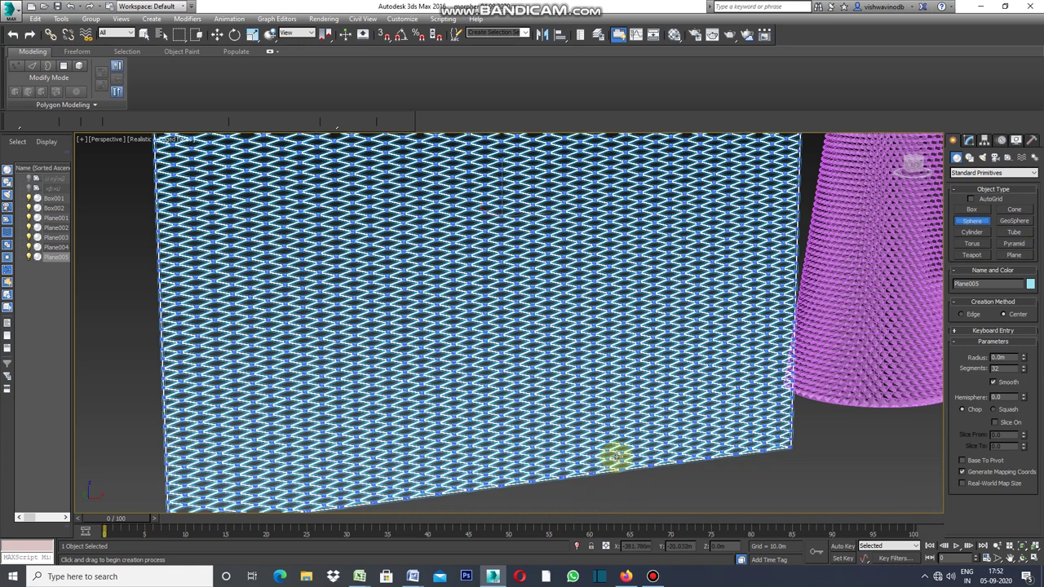
{"action": "left_click_drag", "start_coordinate": [668, 482], "coordinate": [653, 498]}
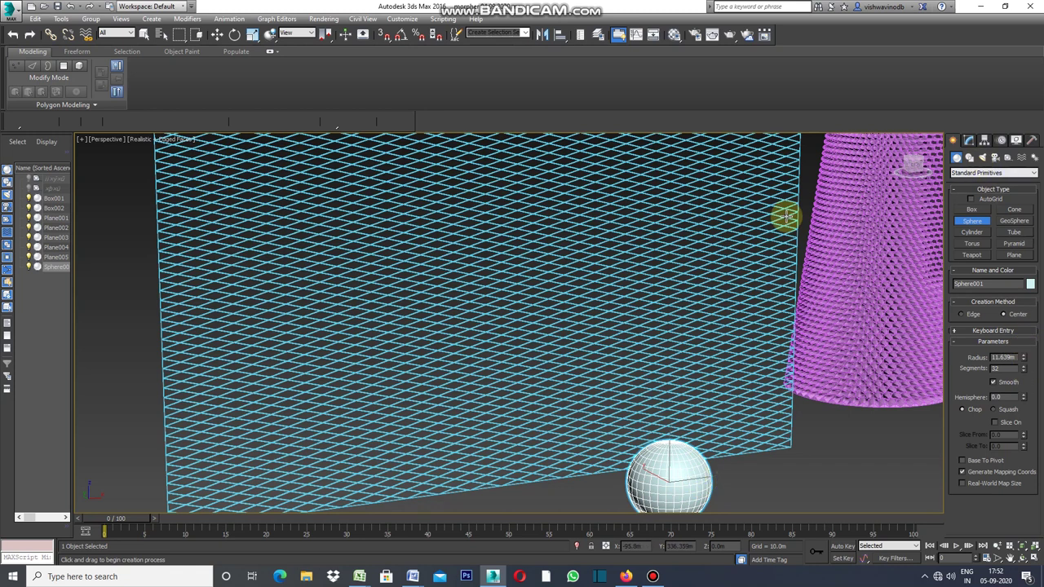
{"action": "left_click_drag", "start_coordinate": [788, 216], "coordinate": [788, 220]}
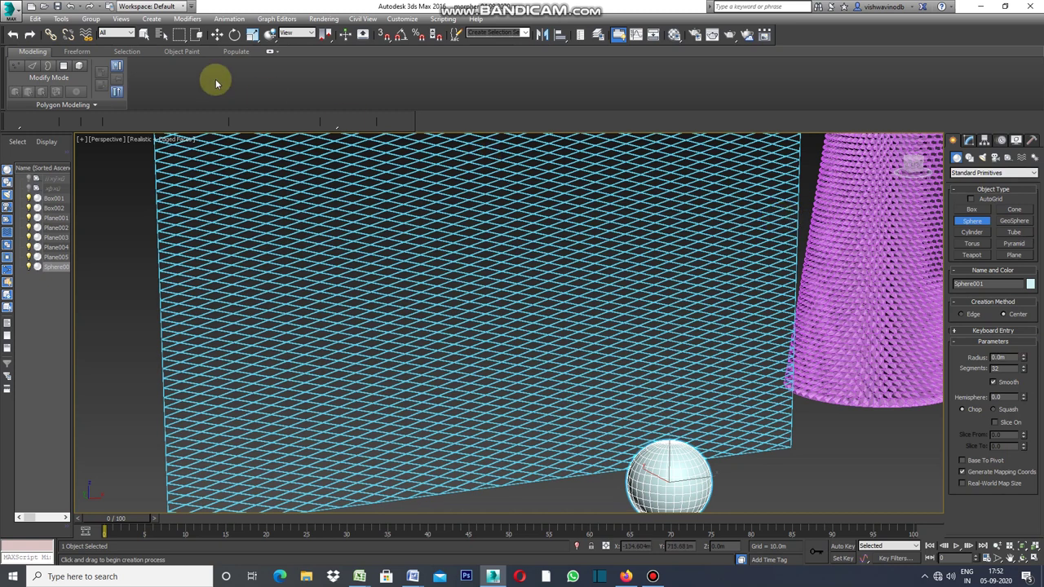
{"action": "left_click", "coordinate": [144, 34]}
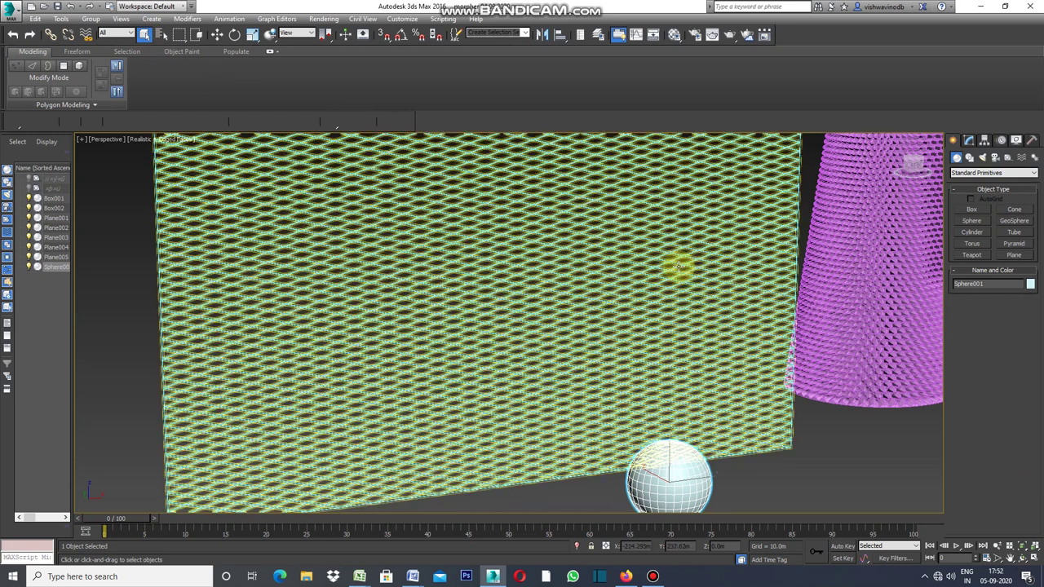
- Assign Sphere001 as Plane005's Vol. Select mesh object and enable soft selection at 20.0m falloff
{"action": "left_click", "coordinate": [693, 267]}
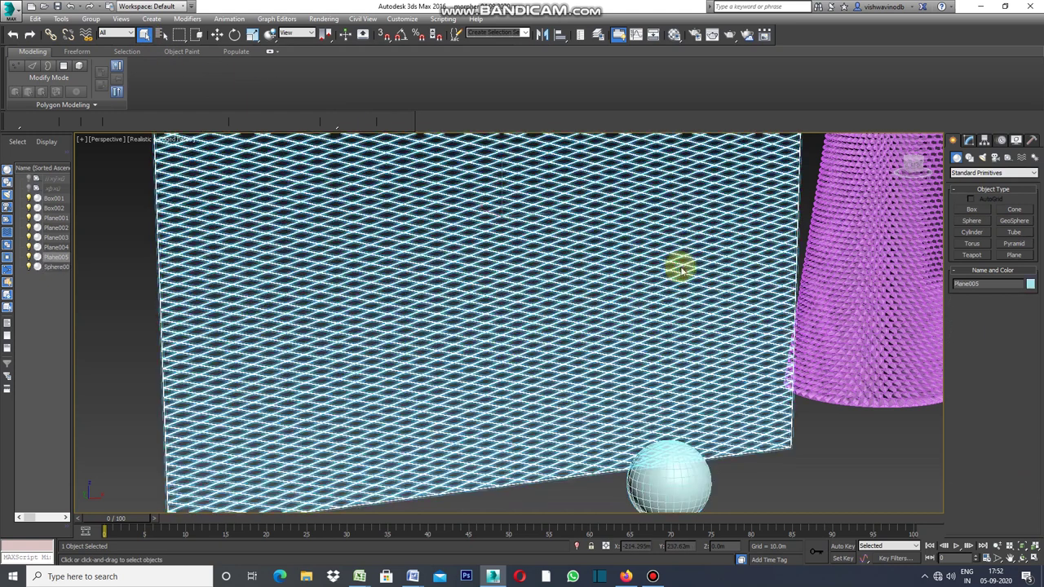
{"action": "left_click", "coordinate": [971, 139]}
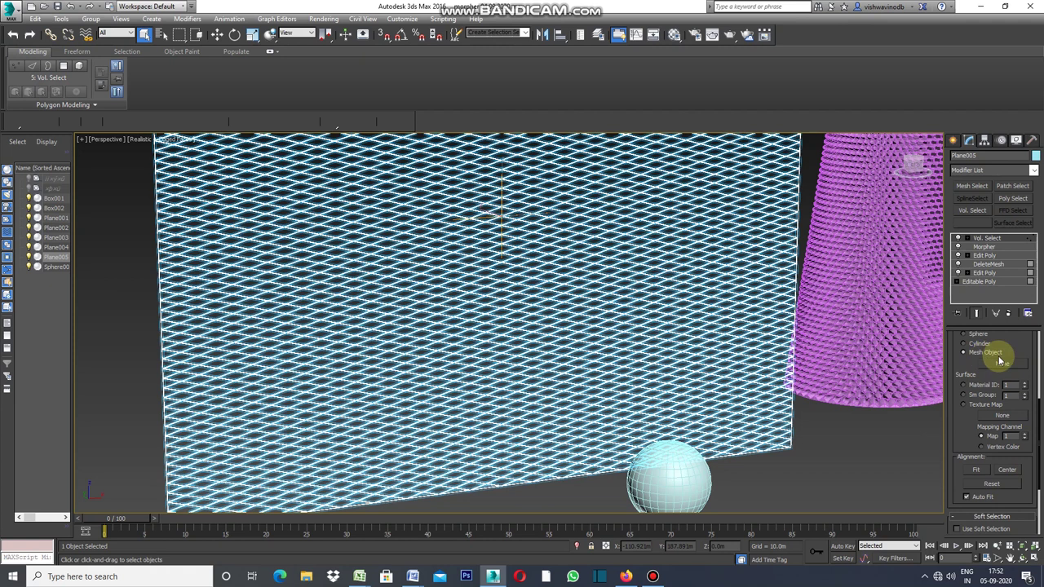
{"action": "left_click", "coordinate": [1002, 364]}
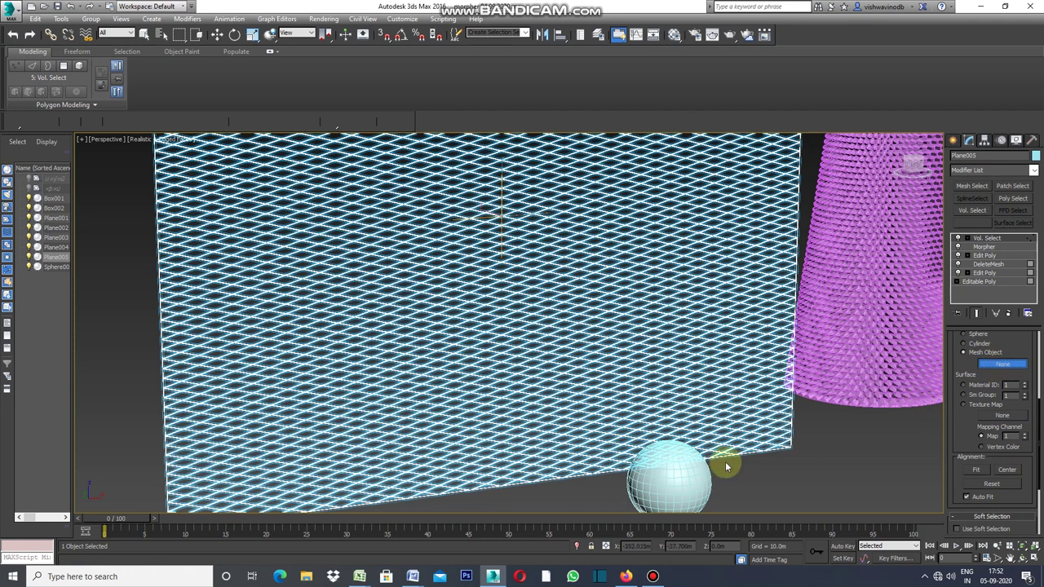
{"action": "left_click", "coordinate": [691, 471]}
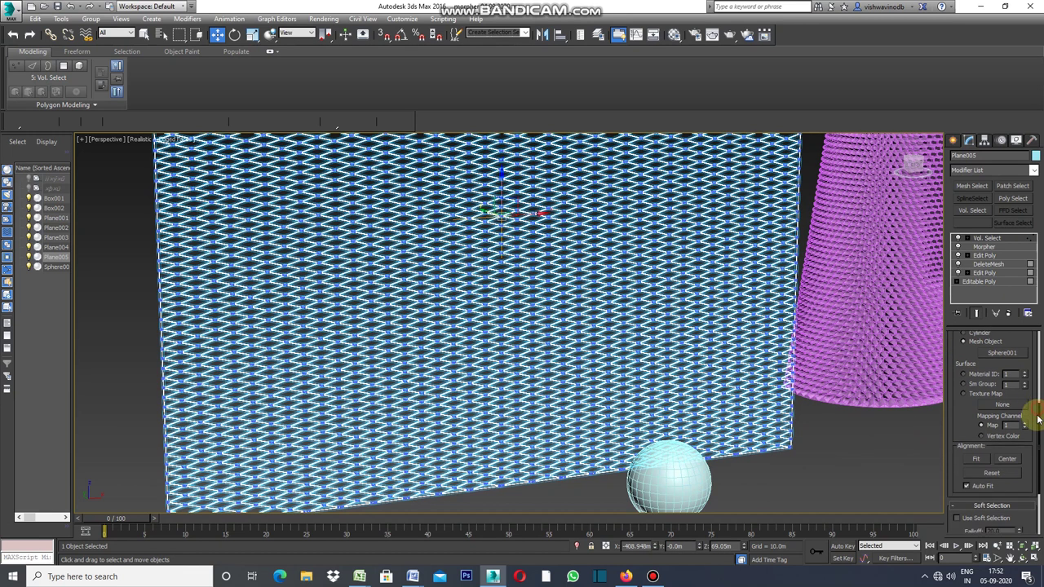
{"action": "left_click_drag", "start_coordinate": [1038, 412], "coordinate": [1035, 457]}
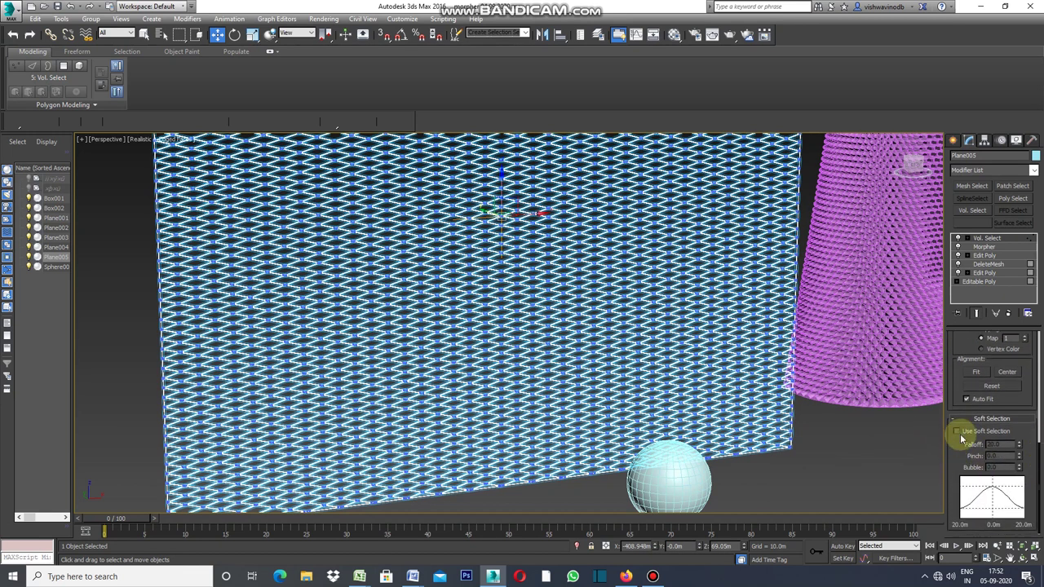
{"action": "left_click", "coordinate": [957, 431]}
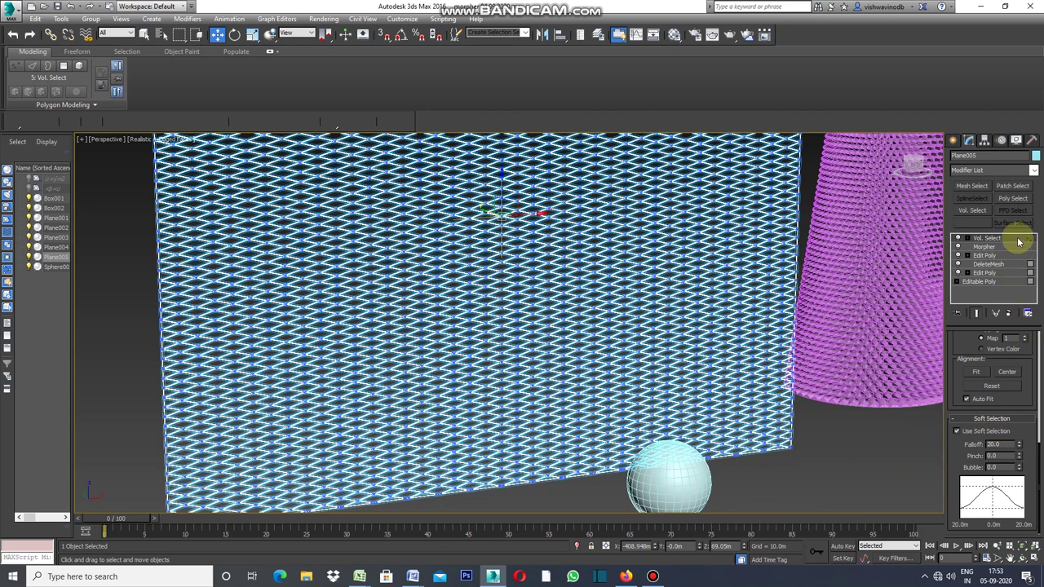
- Place Vol. Select beneath the Morpher in Plane005's stack and reduce the soft falloff to about 11.6m
{"action": "left_click_drag", "start_coordinate": [1017, 244], "coordinate": [1017, 256]}
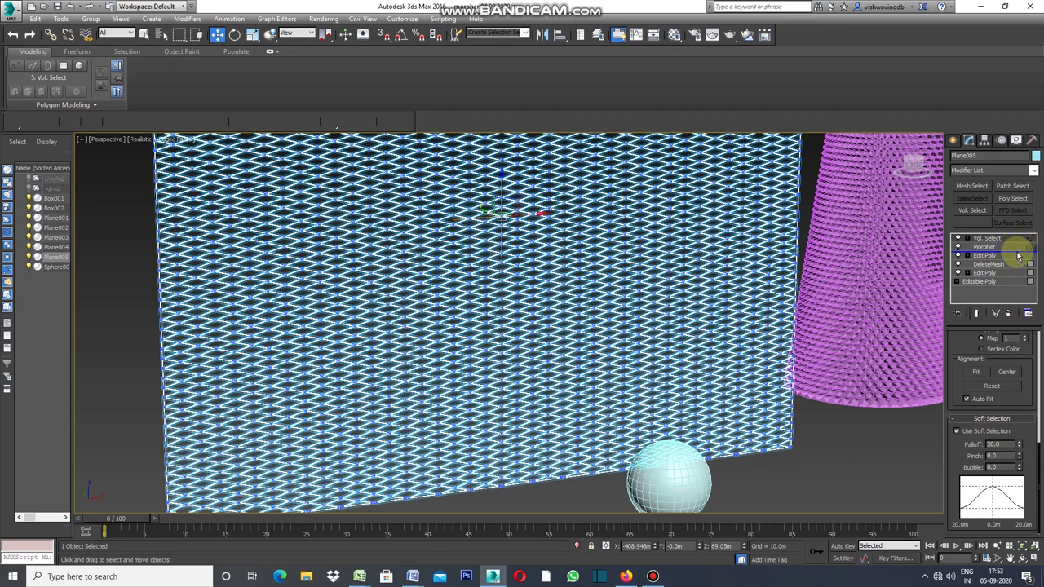
{"action": "left_click_drag", "start_coordinate": [1017, 255], "coordinate": [1017, 257]}
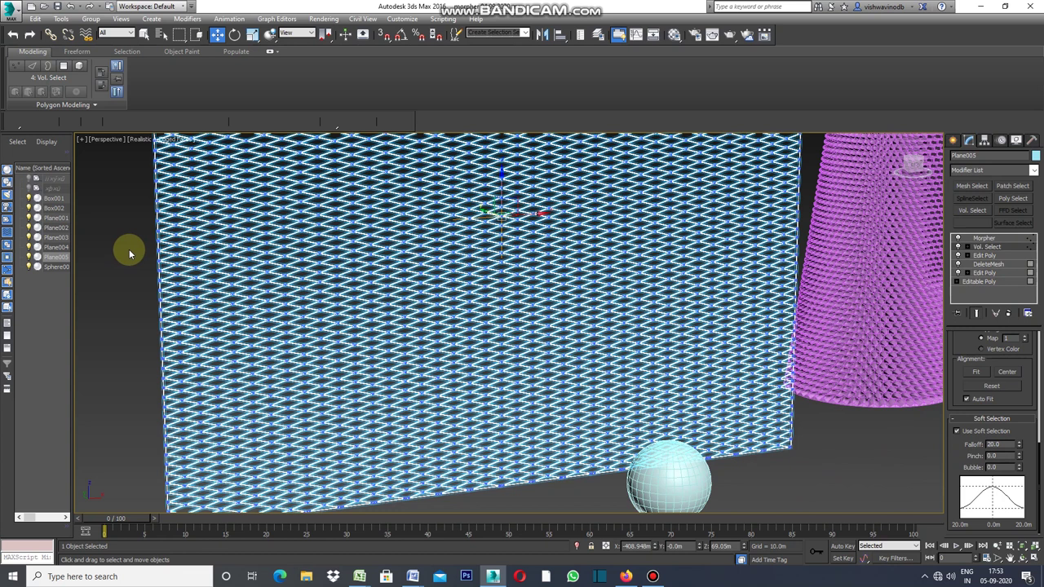
{"action": "scroll", "coordinate": [129, 253], "scroll_direction": "down", "scroll_amount": 4}
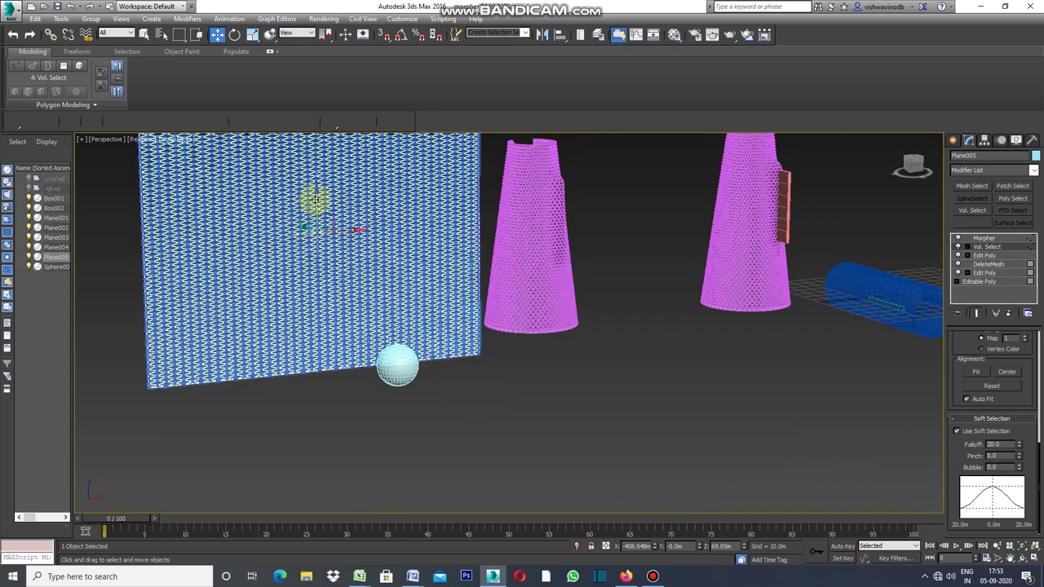
{"action": "left_click_drag", "start_coordinate": [314, 199], "coordinate": [316, 227]}
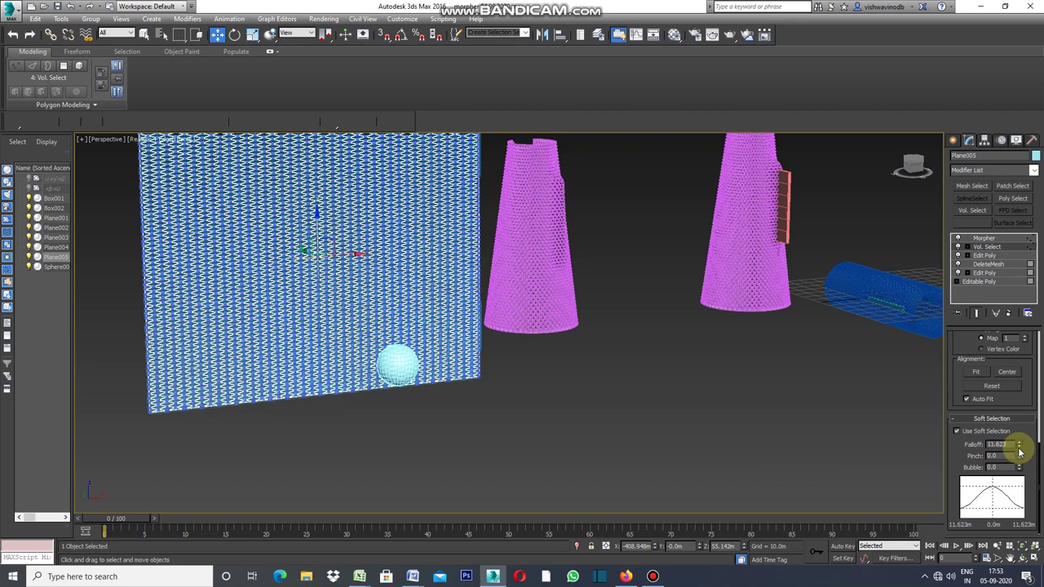
{"action": "scroll", "coordinate": [1019, 451], "scroll_direction": "up", "scroll_amount": 5}
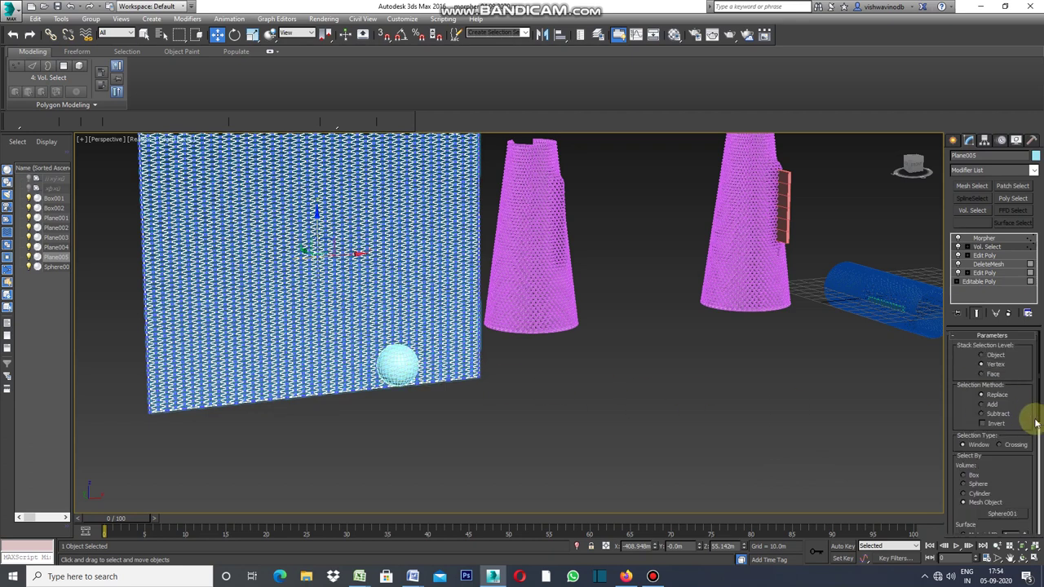
- Set Plane005's Morpher channel 01 to 100
{"action": "left_click", "coordinate": [988, 238]}
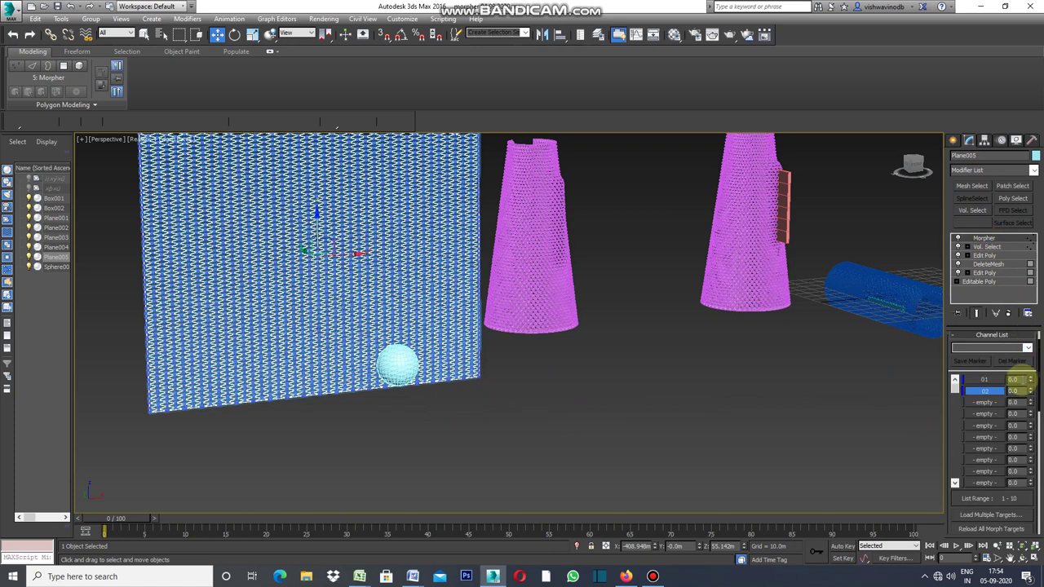
{"action": "left_click", "coordinate": [1013, 379]}
{"action": "type", "text": "10"}
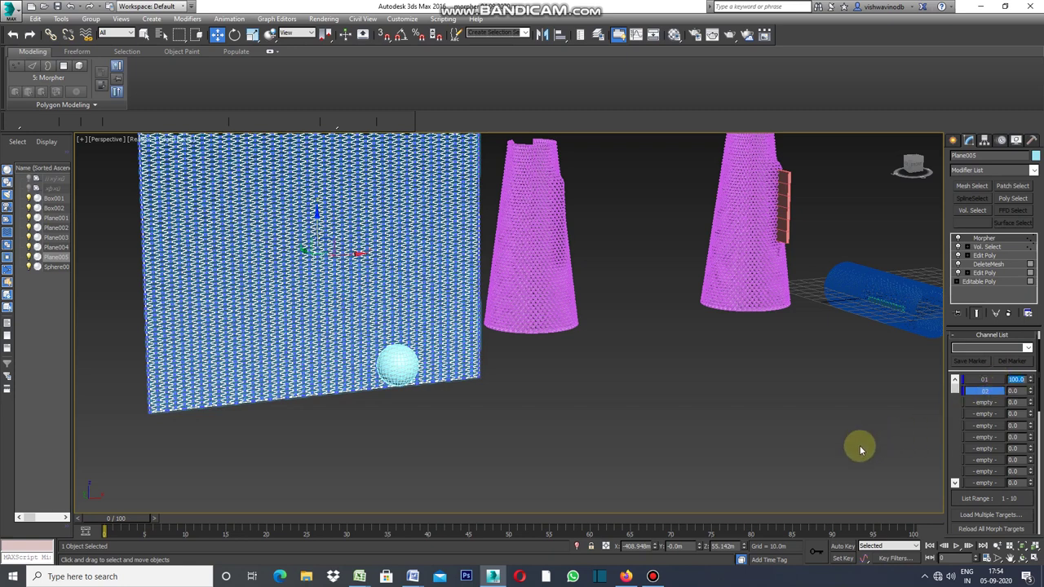
- Move Sphere001 up and left into the middle of the lattice plane
{"action": "left_click", "coordinate": [860, 446]}
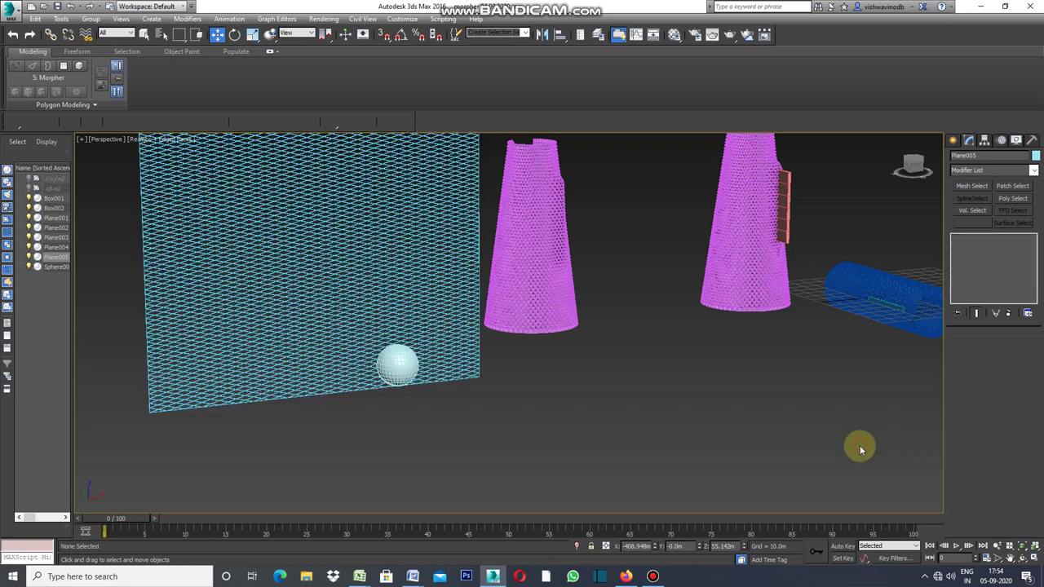
{"action": "left_click", "coordinate": [400, 376]}
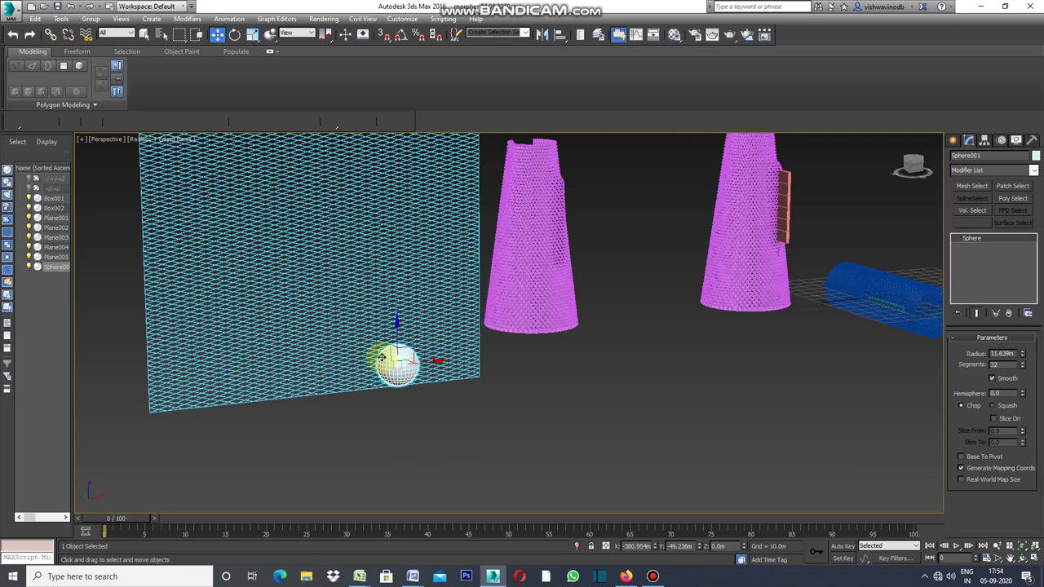
{"action": "mouse_move", "coordinate": [382, 357]}
{"action": "left_mouse_down"}
{"action": "mouse_move", "coordinate": [342, 333]}
{"action": "mouse_move", "coordinate": [354, 339]}
{"action": "left_mouse_up"}
{"action": "mouse_move", "coordinate": [367, 318]}
{"action": "left_mouse_down"}
{"action": "mouse_move", "coordinate": [367, 239]}
{"action": "mouse_move", "coordinate": [367, 272]}
{"action": "left_mouse_up"}
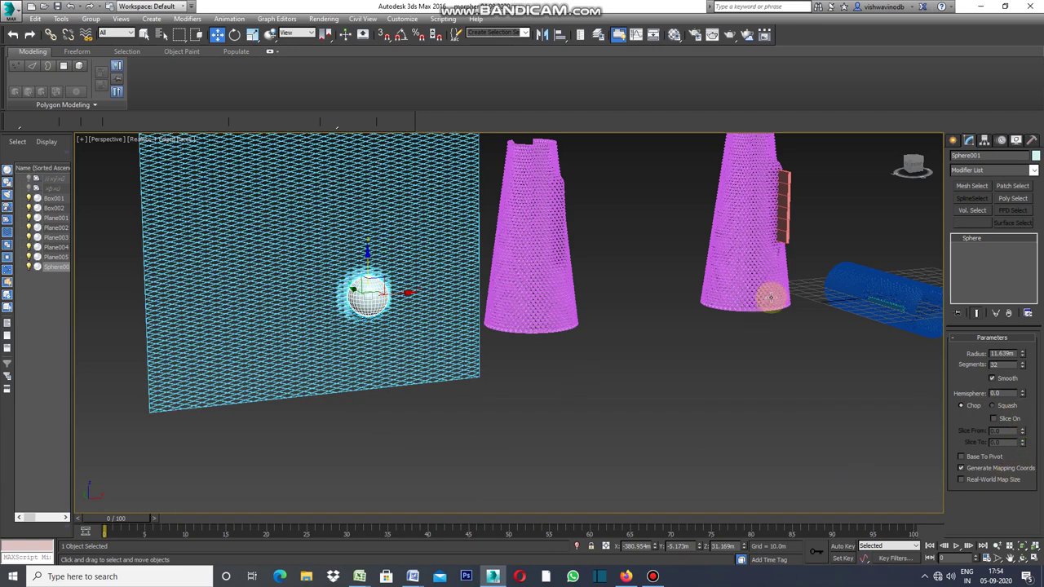
{"action": "left_click", "coordinate": [440, 265]}
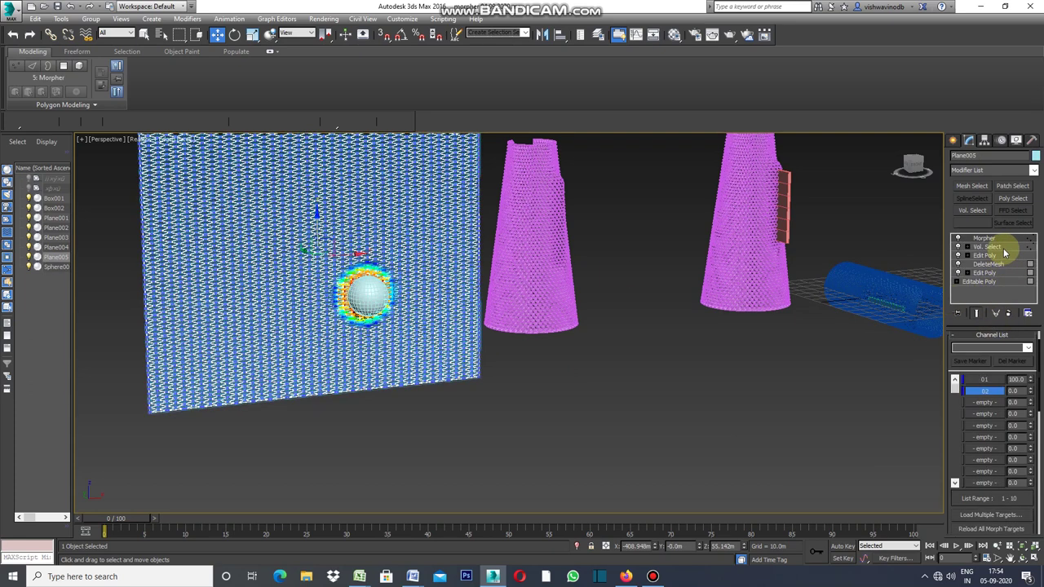
- Invert Plane005's Vol. Select to open a soft ring of holes around Sphere001, framing the opening
{"action": "left_click", "coordinate": [1004, 247]}
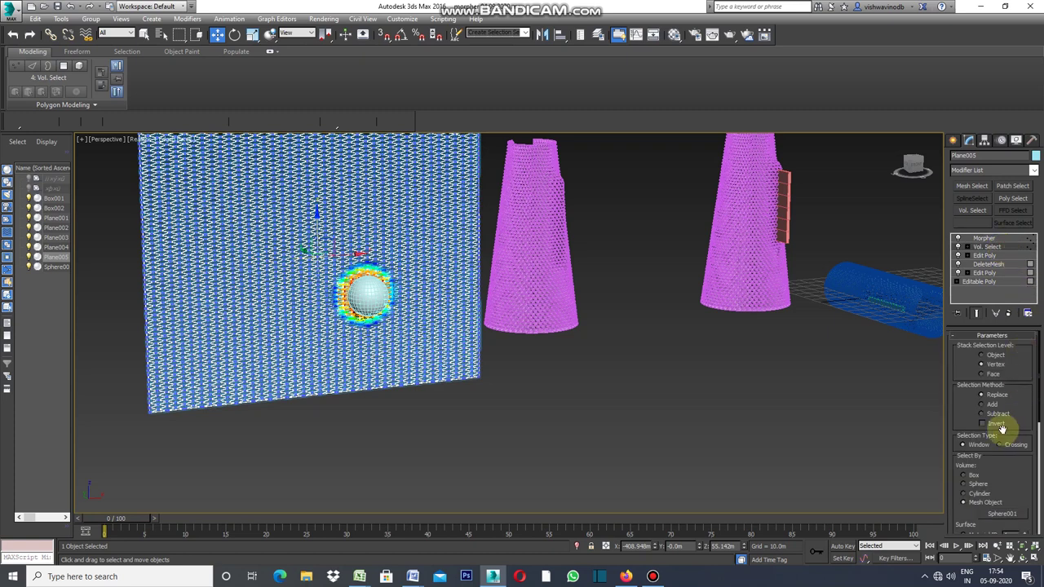
{"action": "left_click", "coordinate": [983, 424]}
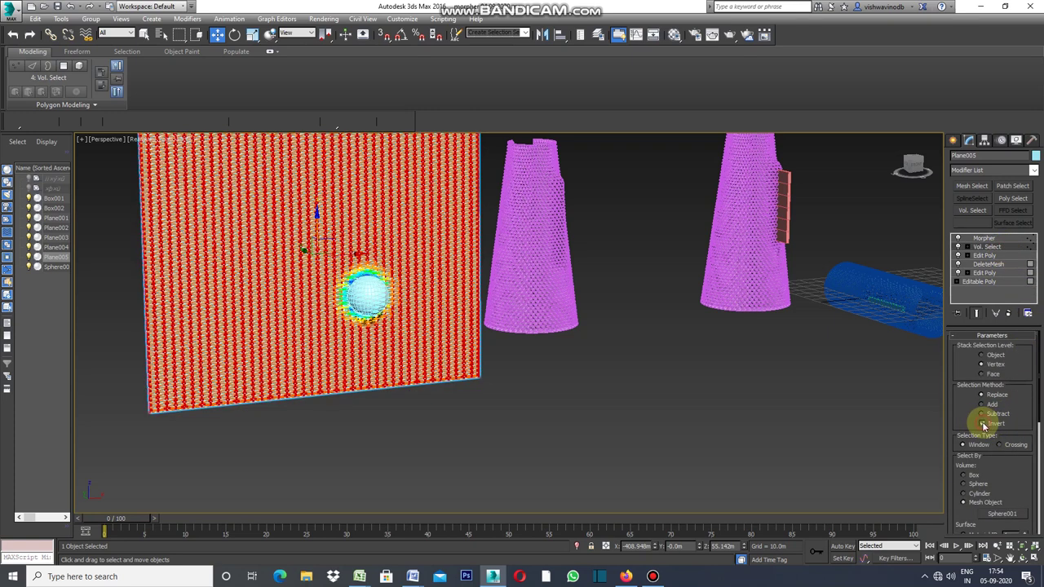
{"action": "left_click", "coordinate": [725, 439]}
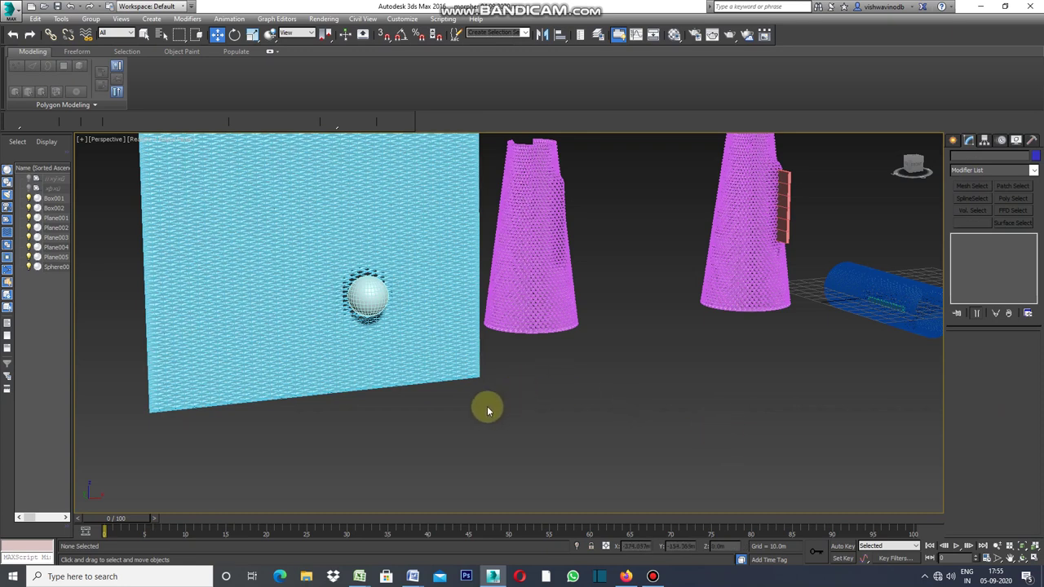
{"action": "left_click", "coordinate": [997, 559]}
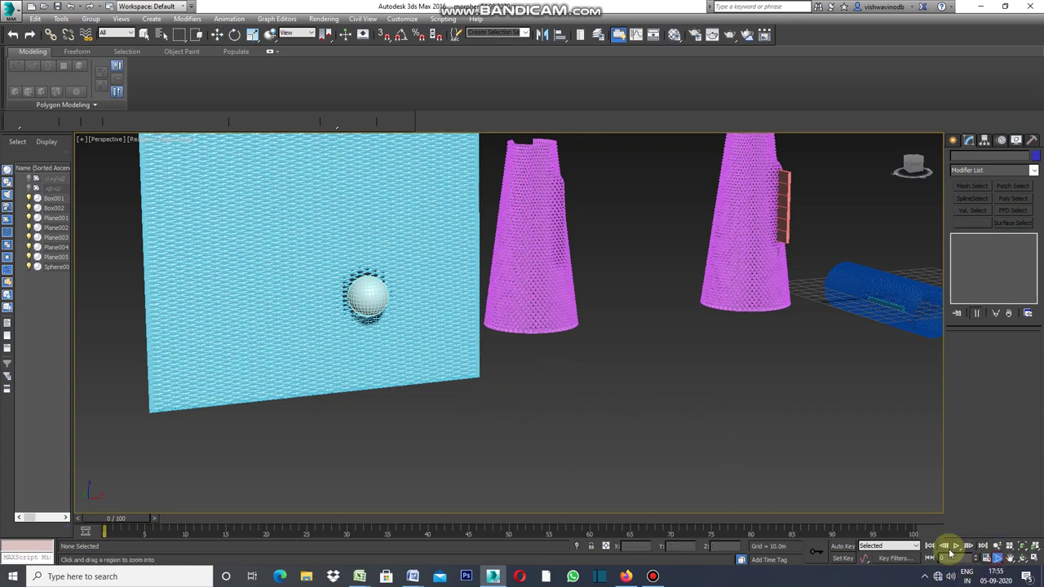
{"action": "scroll", "coordinate": [408, 330], "scroll_direction": "up", "scroll_amount": 1}
{"action": "scroll", "coordinate": [410, 314], "scroll_direction": "up", "scroll_amount": 2}
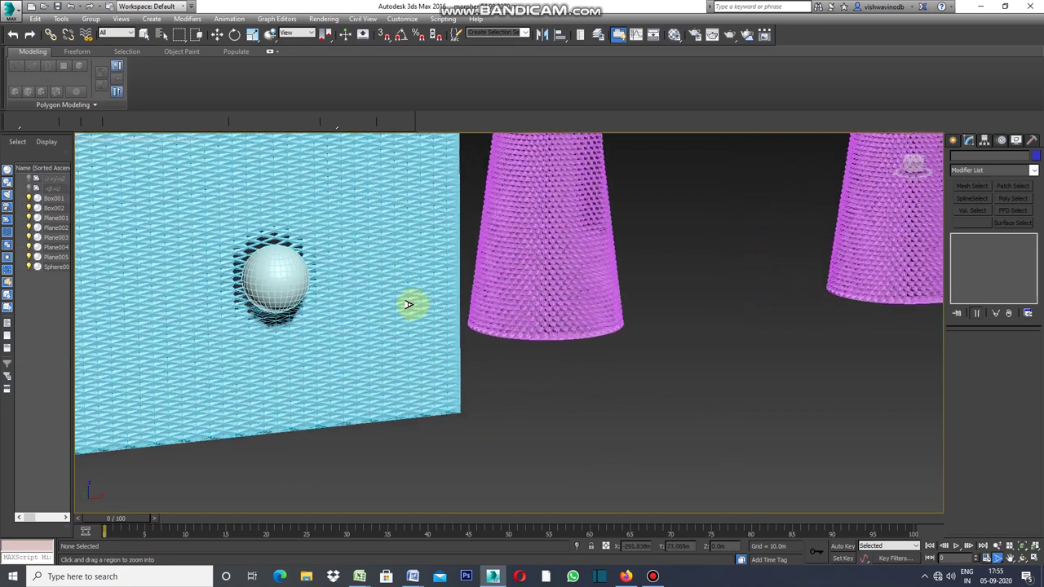
{"action": "scroll", "coordinate": [412, 298], "scroll_direction": "up", "scroll_amount": 2}
{"action": "left_click", "coordinate": [1006, 558]}
{"action": "left_click_drag", "start_coordinate": [506, 389], "coordinate": [638, 410]}
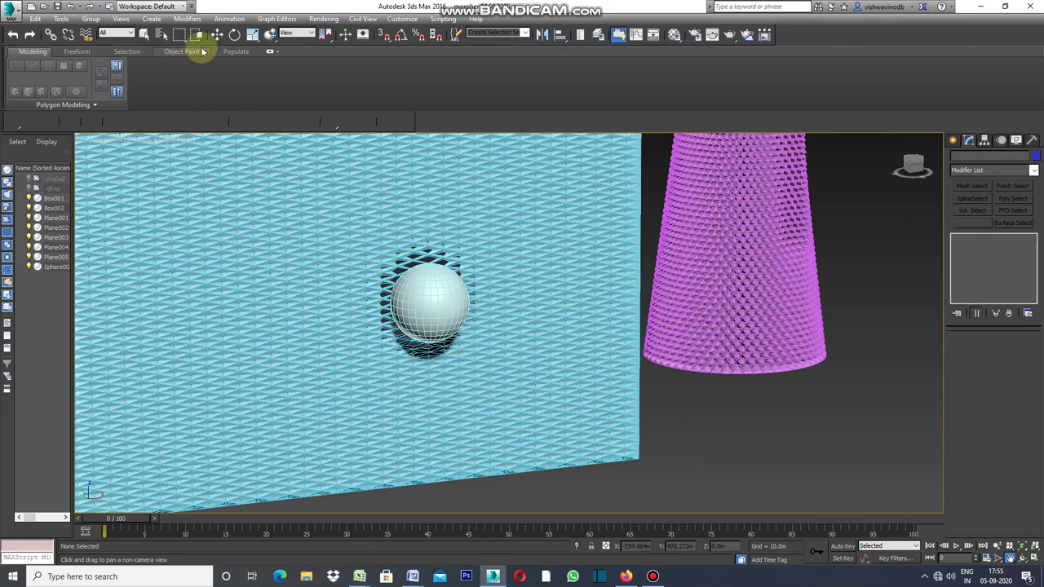
- Shift Sphere001 slightly so the opening follows it, then reselect Plane005
{"action": "left_click", "coordinate": [143, 34]}
{"action": "left_click", "coordinate": [443, 295]}
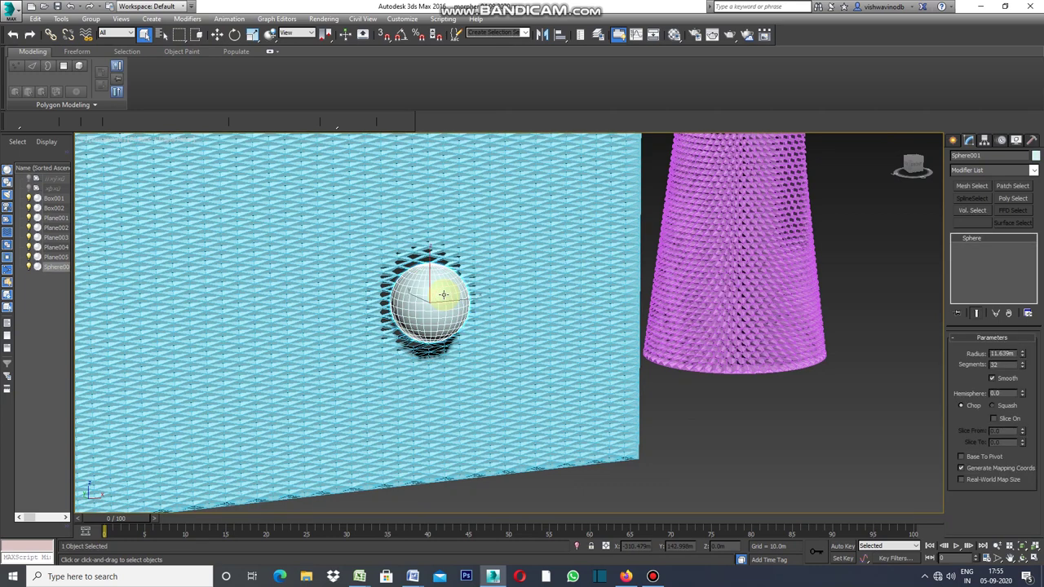
{"action": "left_click", "coordinate": [217, 34]}
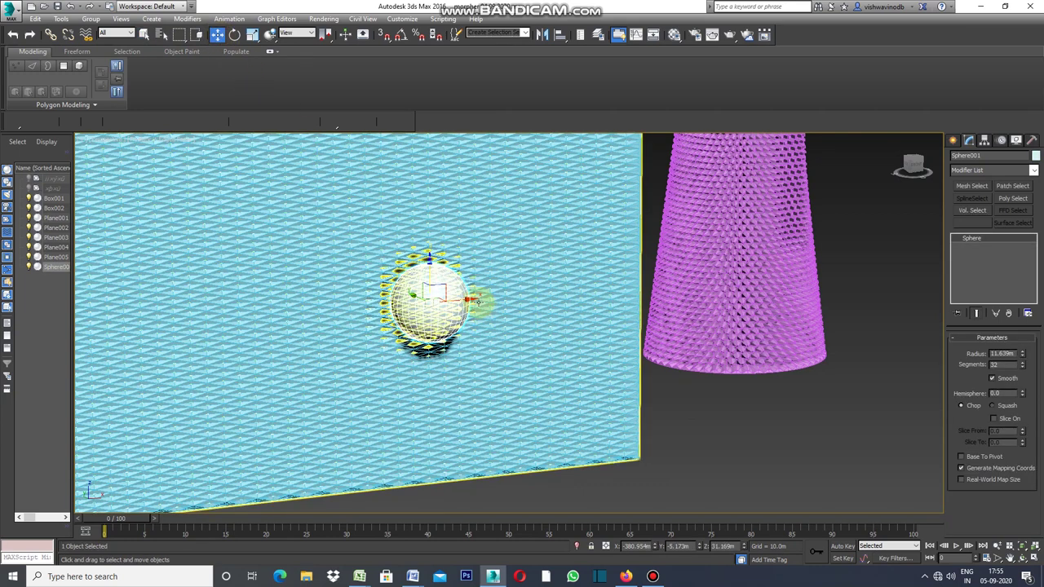
{"action": "mouse_move", "coordinate": [466, 299]}
{"action": "left_mouse_down"}
{"action": "mouse_move", "coordinate": [389, 318]}
{"action": "mouse_move", "coordinate": [459, 319]}
{"action": "left_mouse_up"}
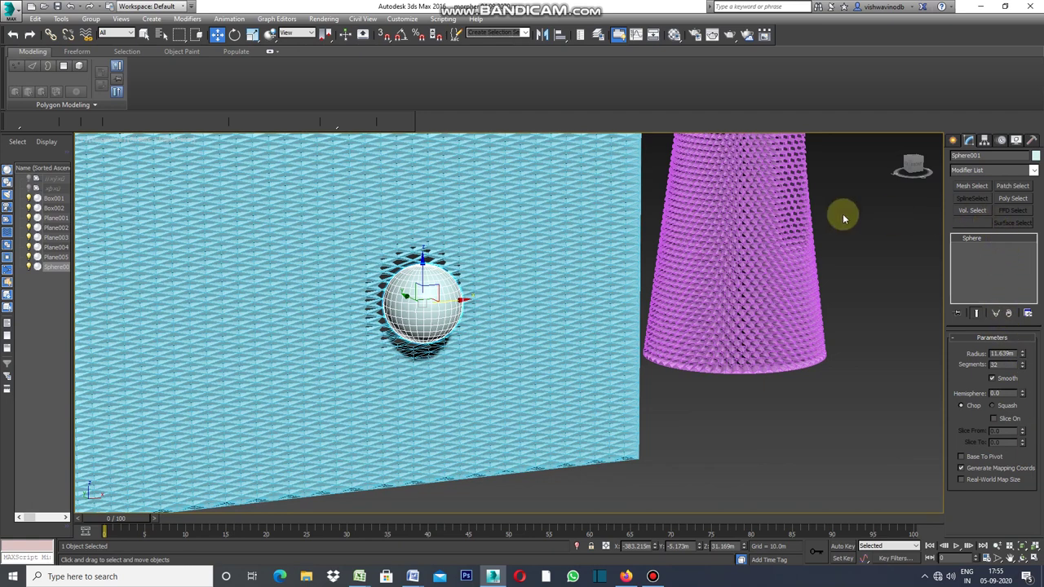
{"action": "left_click", "coordinate": [628, 205]}
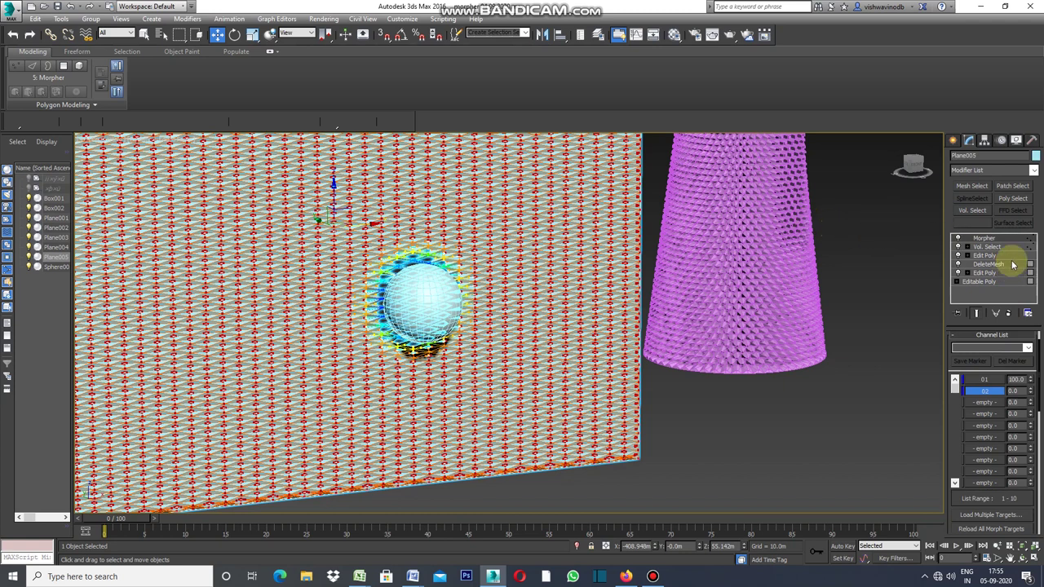
- Raise the Vol. Select soft-selection falloff to about 40.95m and deselect to preview
{"action": "left_click", "coordinate": [995, 246]}
{"action": "left_click_drag", "start_coordinate": [1039, 380], "coordinate": [1039, 438]}
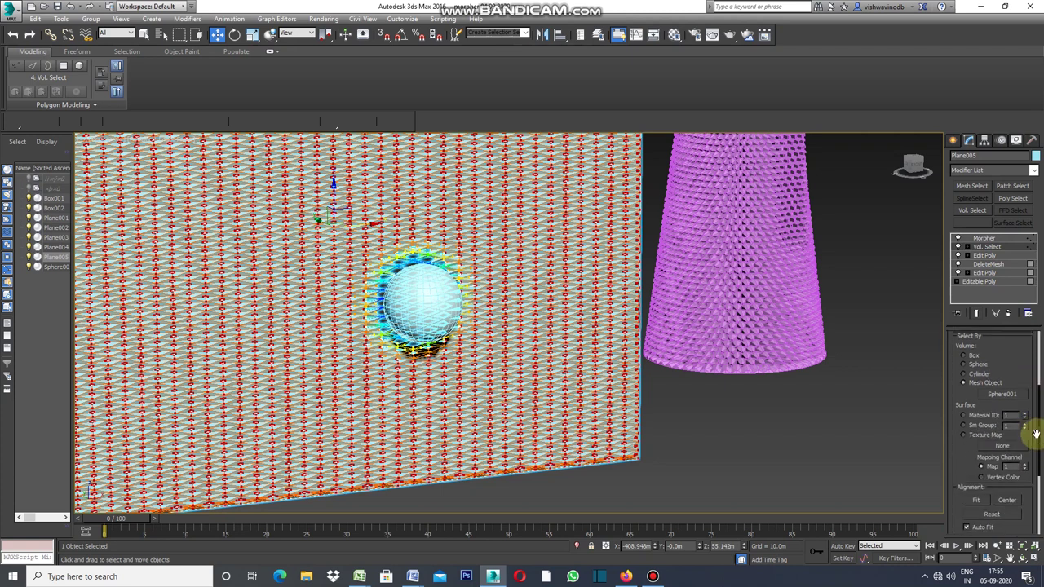
{"action": "left_click_drag", "start_coordinate": [1040, 414], "coordinate": [1039, 482]}
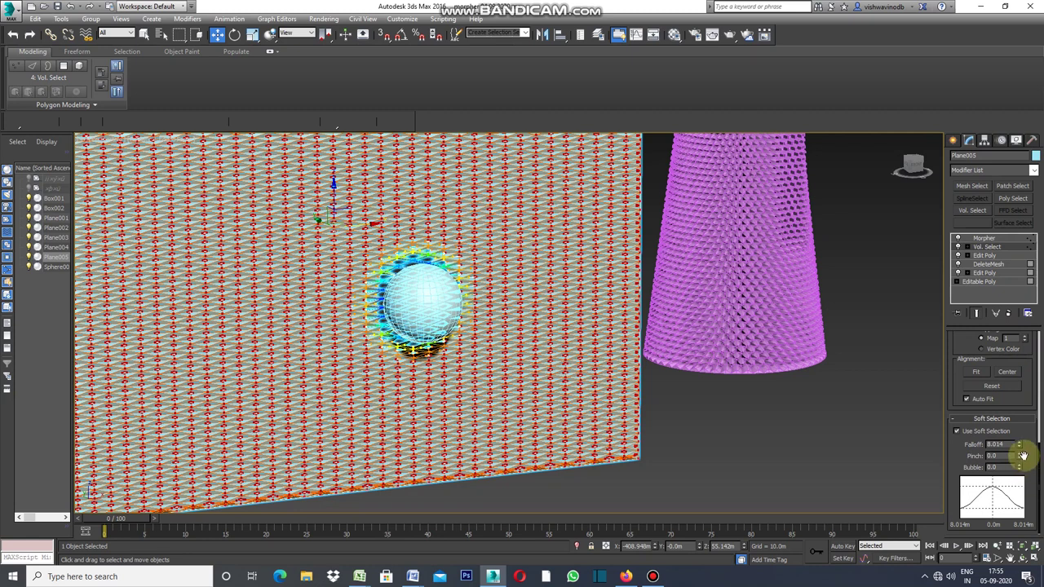
{"action": "left_click_drag", "start_coordinate": [1020, 445], "coordinate": [991, 222]}
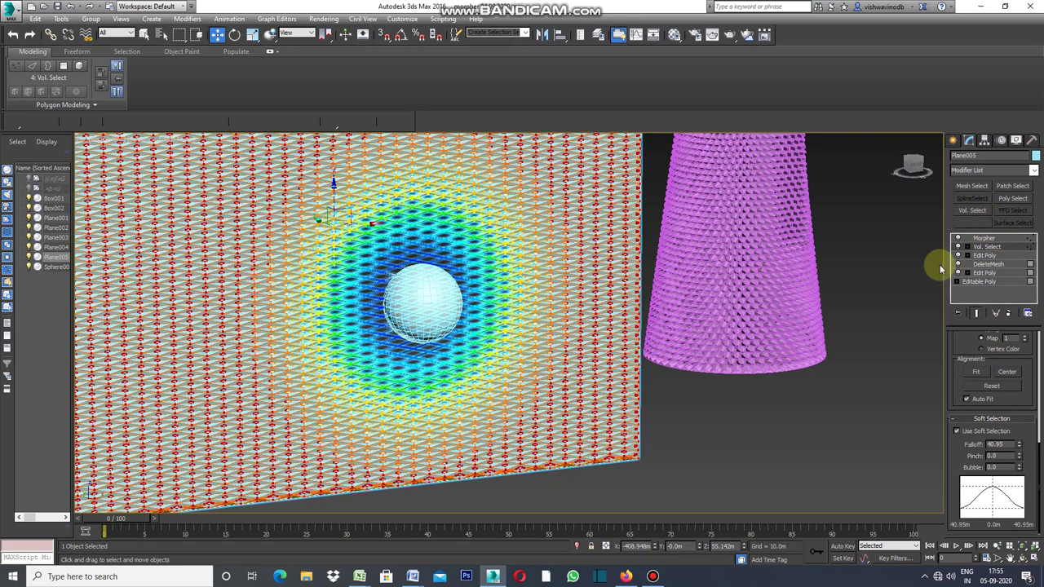
{"action": "left_click", "coordinate": [910, 292]}
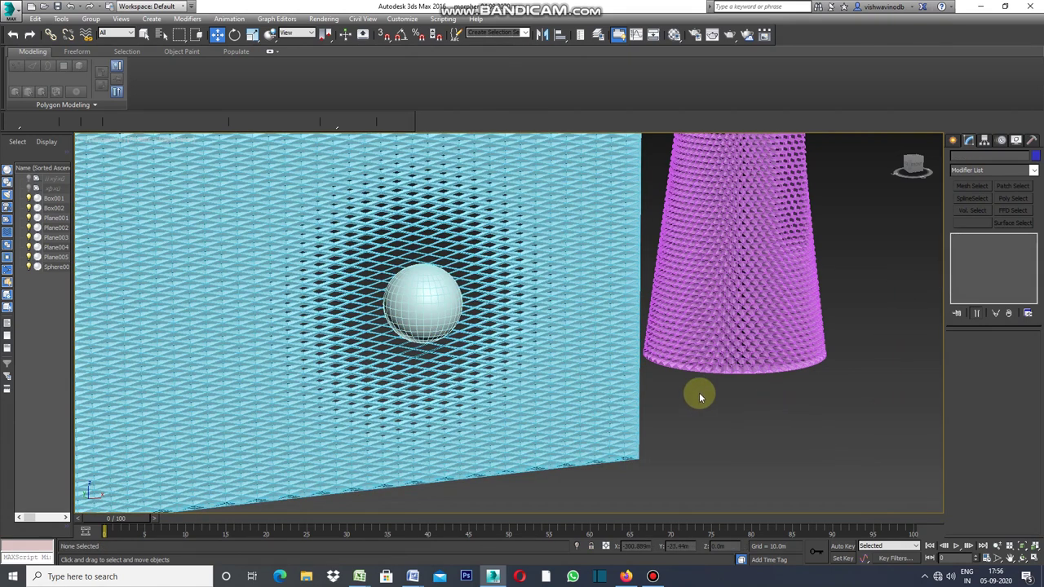
- Select the lattice plane Plane005 and bring up its right-click quad menu
{"action": "scroll", "coordinate": [699, 392], "scroll_direction": "down", "scroll_amount": 3}
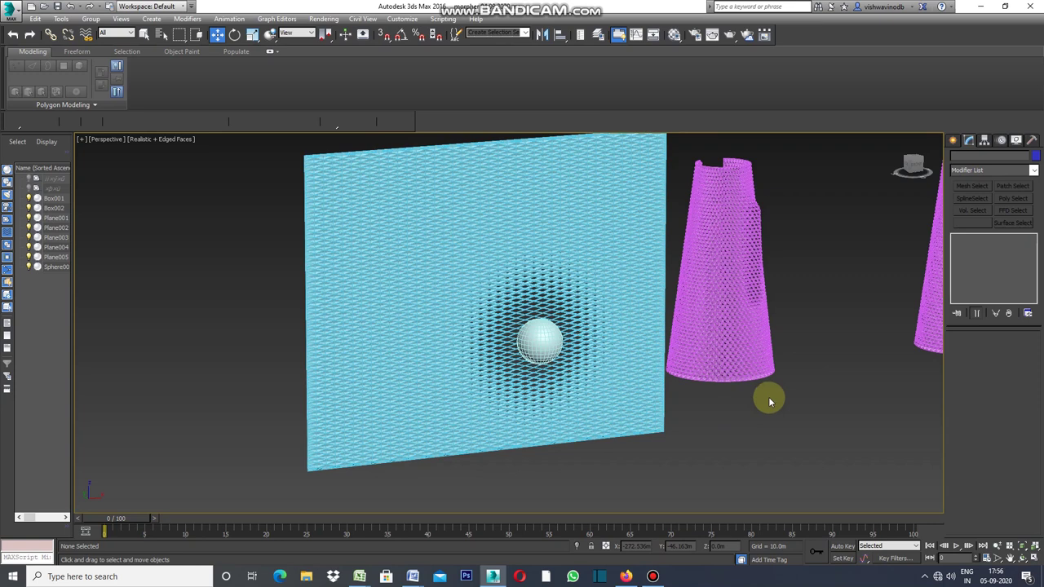
{"action": "left_click", "coordinate": [144, 34]}
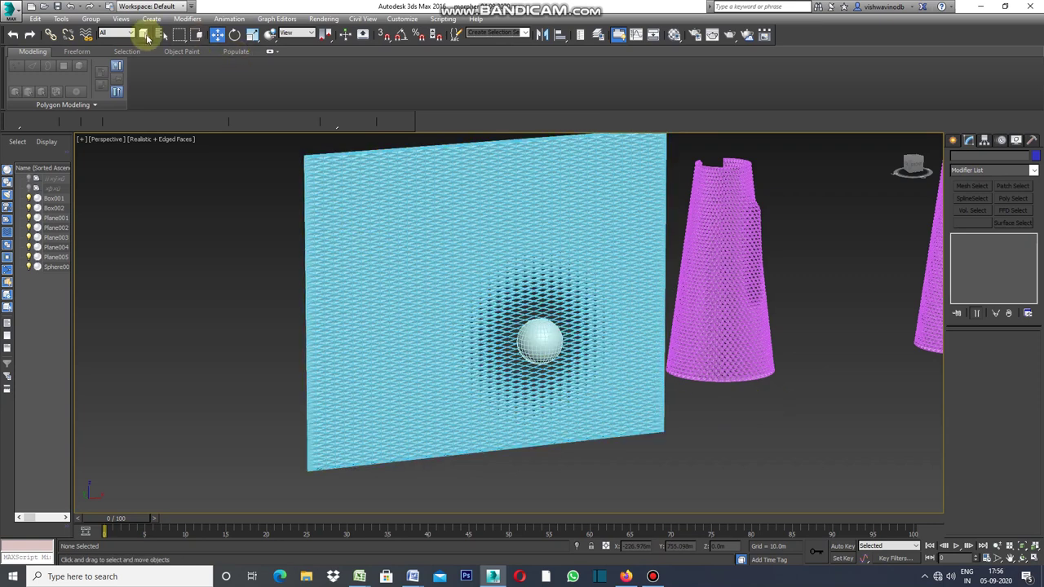
{"action": "left_click", "coordinate": [384, 183]}
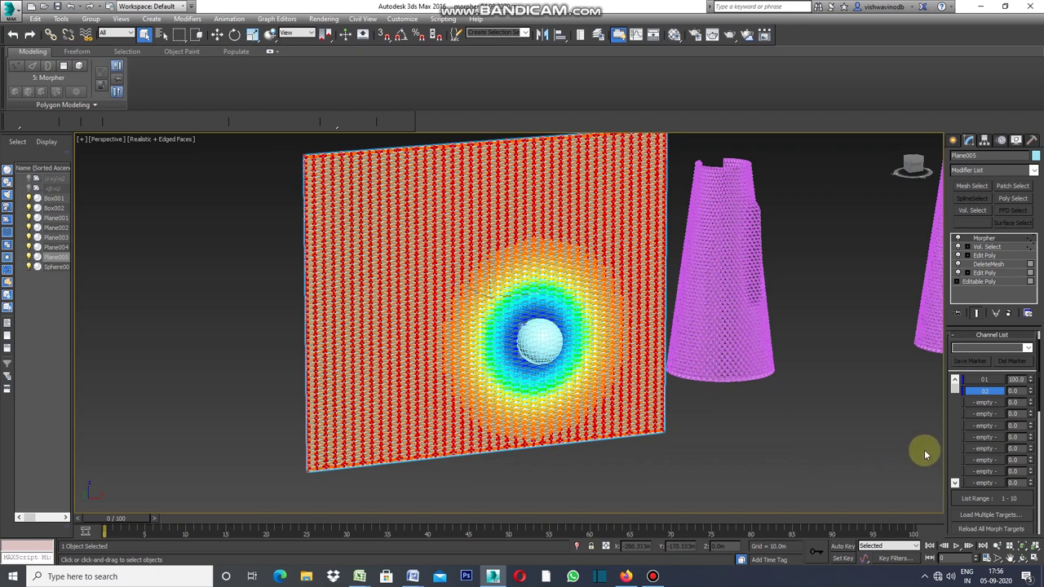
{"action": "scroll", "coordinate": [301, 298], "scroll_direction": "down", "scroll_amount": 3}
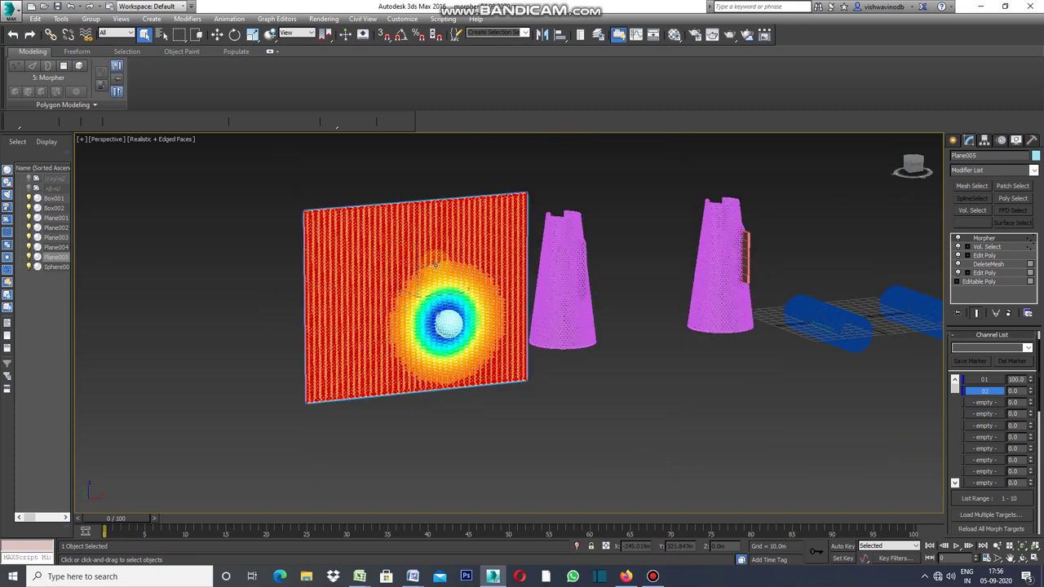
{"action": "right_click", "coordinate": [244, 276]}
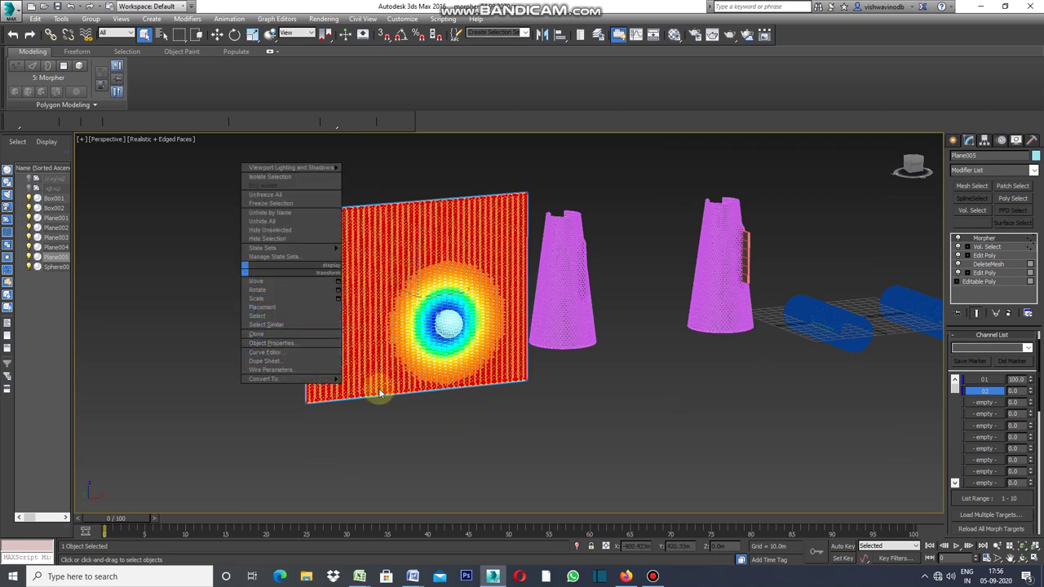
- Clone the lattice plane as an instance, Plane006, and move it left of the original
{"action": "left_click", "coordinate": [292, 333]}
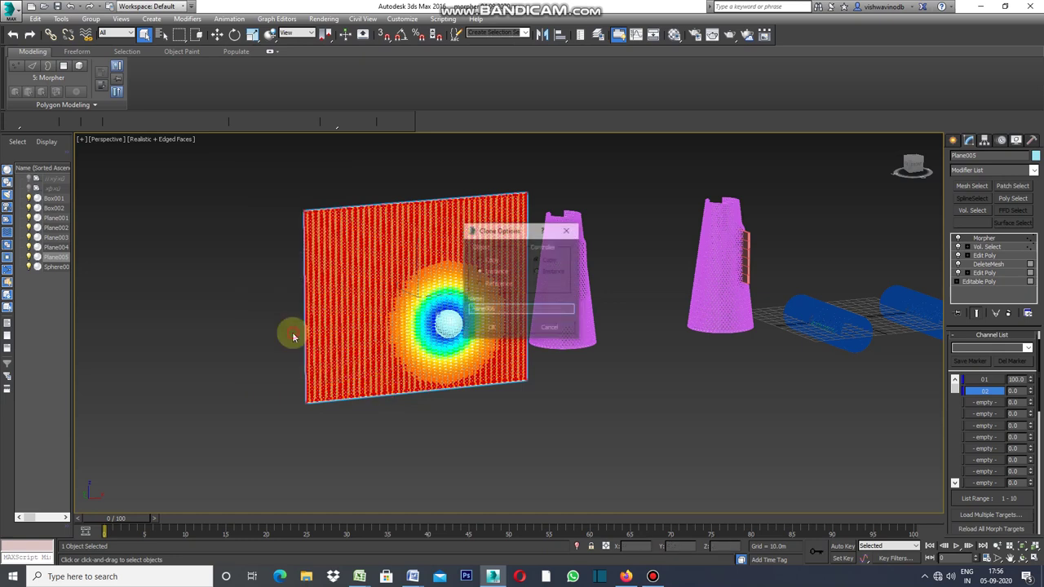
{"action": "left_click", "coordinate": [492, 327]}
{"action": "left_click", "coordinate": [217, 34]}
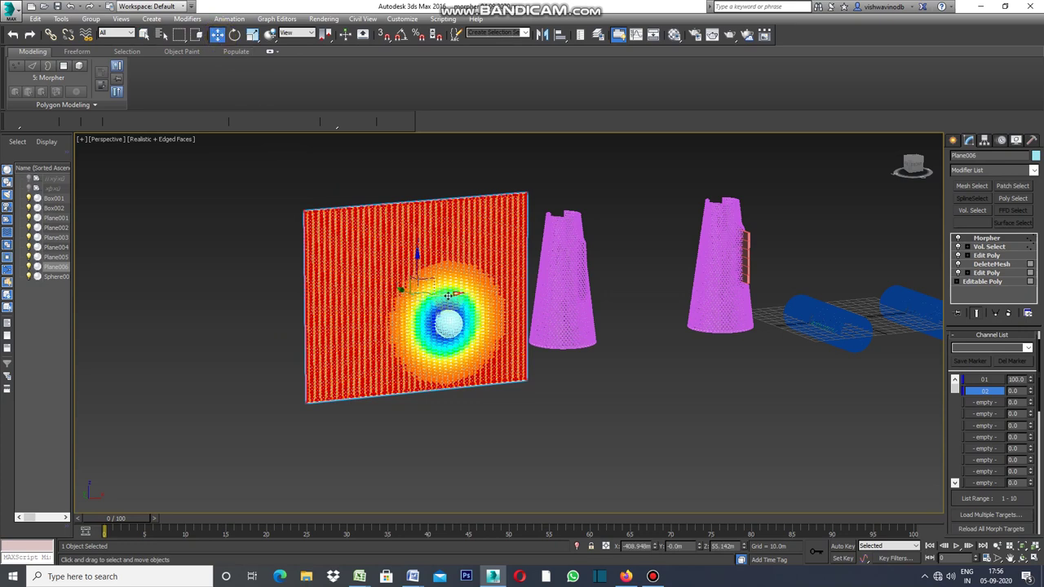
{"action": "left_click_drag", "start_coordinate": [448, 293], "coordinate": [444, 295]}
{"action": "left_click_drag", "start_coordinate": [377, 307], "coordinate": [204, 318]}
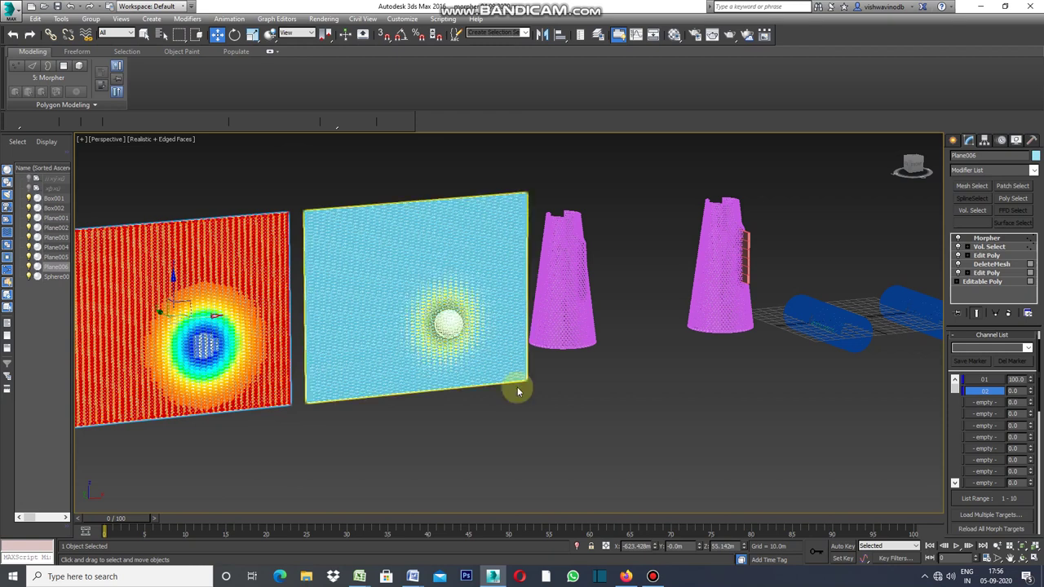
{"action": "scroll", "coordinate": [585, 378], "scroll_direction": "down", "scroll_amount": 3}
{"action": "scroll", "coordinate": [406, 403], "scroll_direction": "up", "scroll_amount": 3}
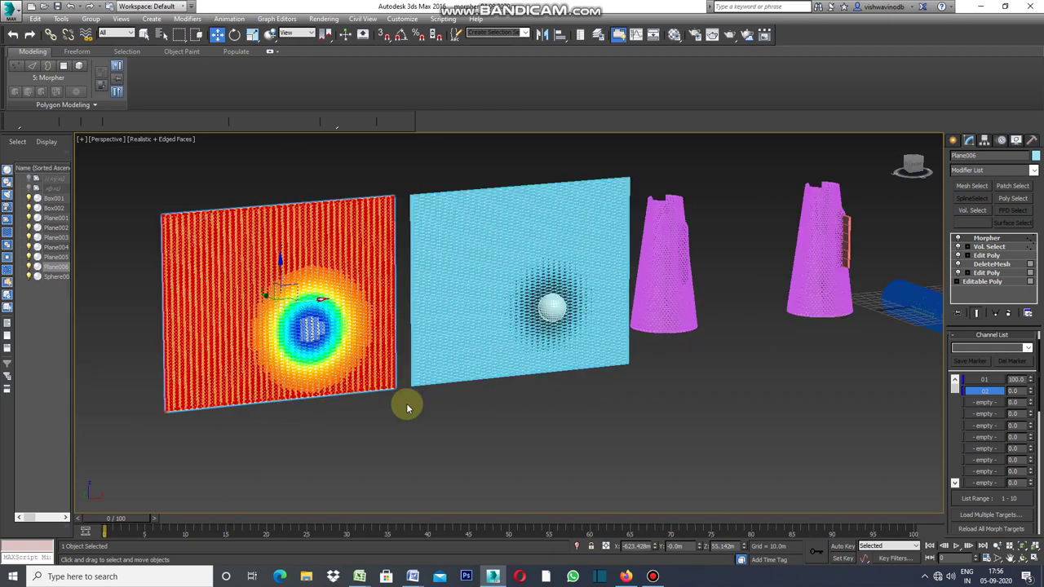
- Reselect the left copy Plane006 and return to its modifier stack
{"action": "left_click", "coordinate": [511, 414]}
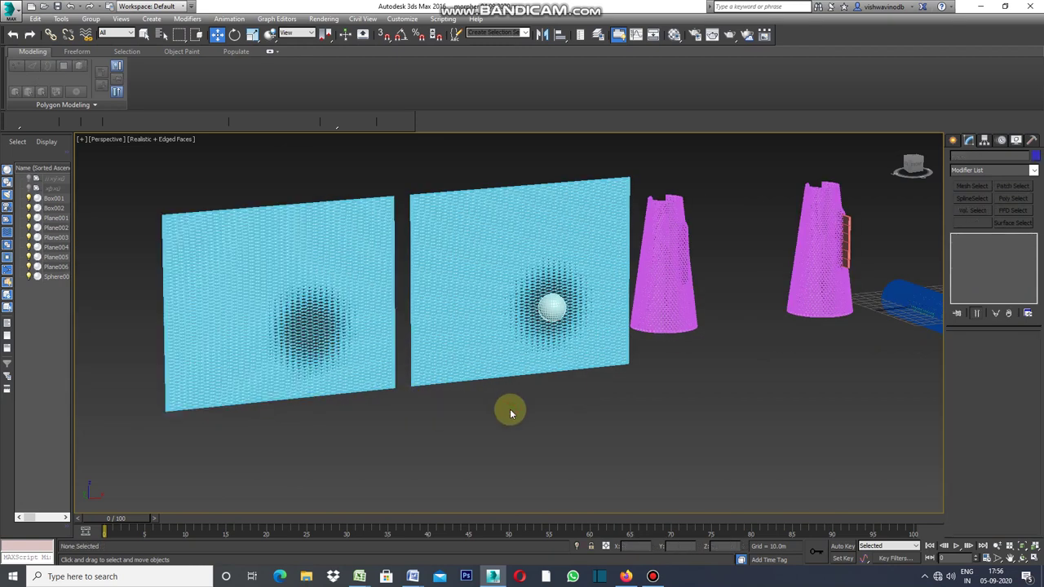
{"action": "left_click", "coordinate": [378, 268]}
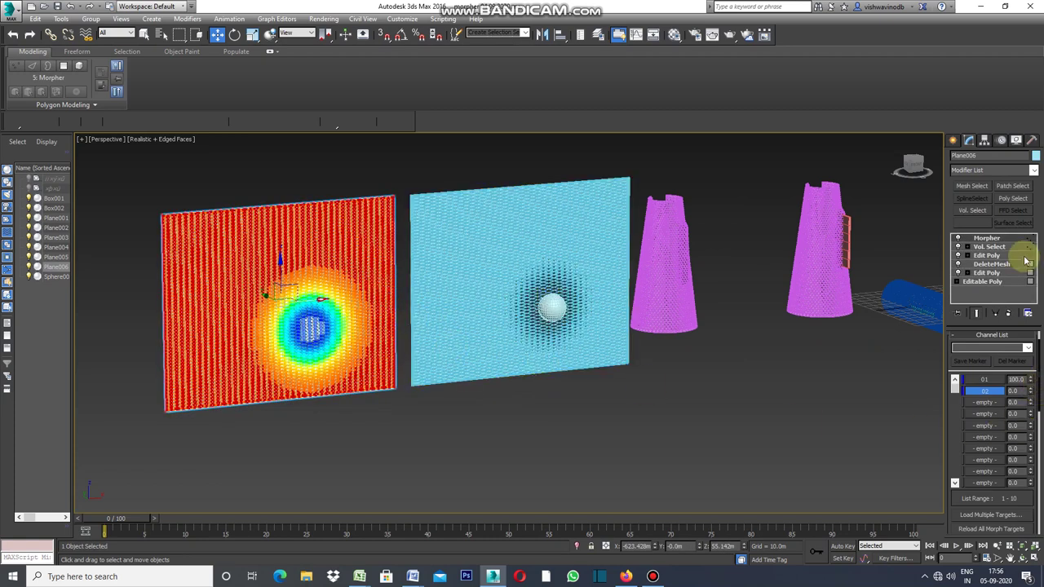
{"action": "left_click", "coordinate": [953, 140]}
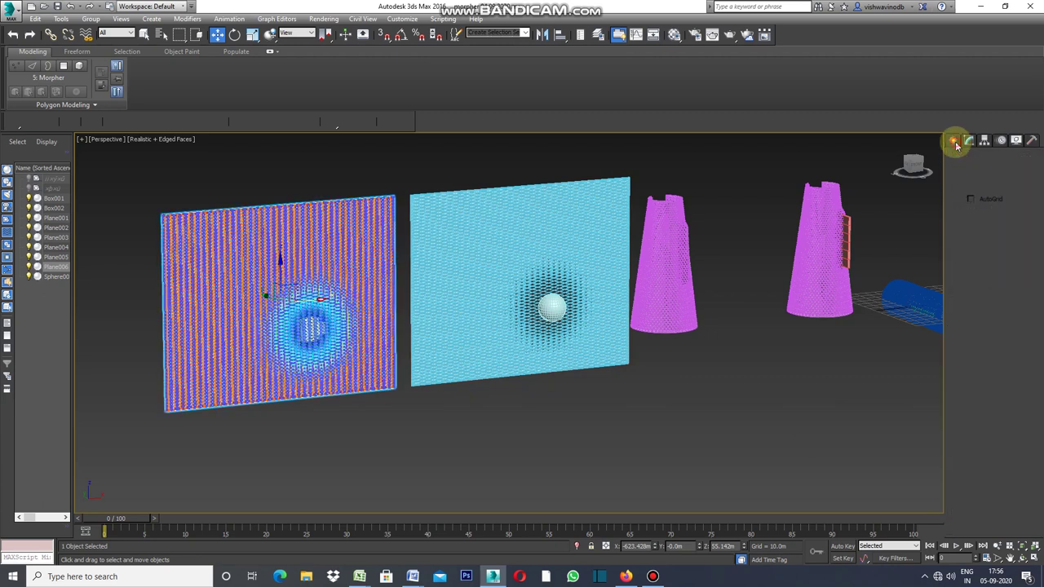
{"action": "left_click", "coordinate": [968, 141]}
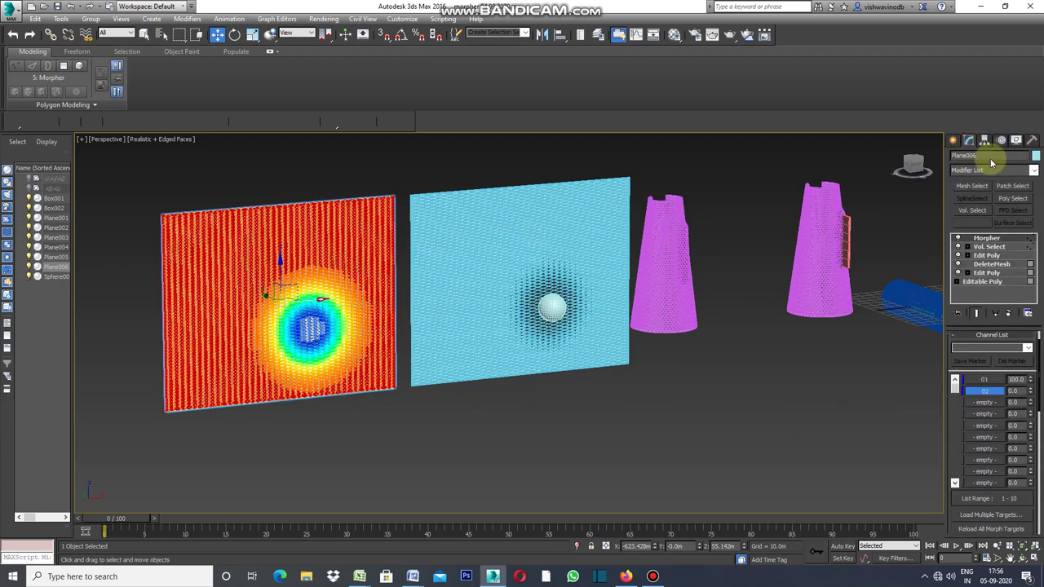
{"action": "left_click", "coordinate": [1034, 173]}
- Add a Bend modifier to Plane006 with a slight angle of -6.5
{"action": "left_click_drag", "start_coordinate": [1038, 259], "coordinate": [1038, 377]}
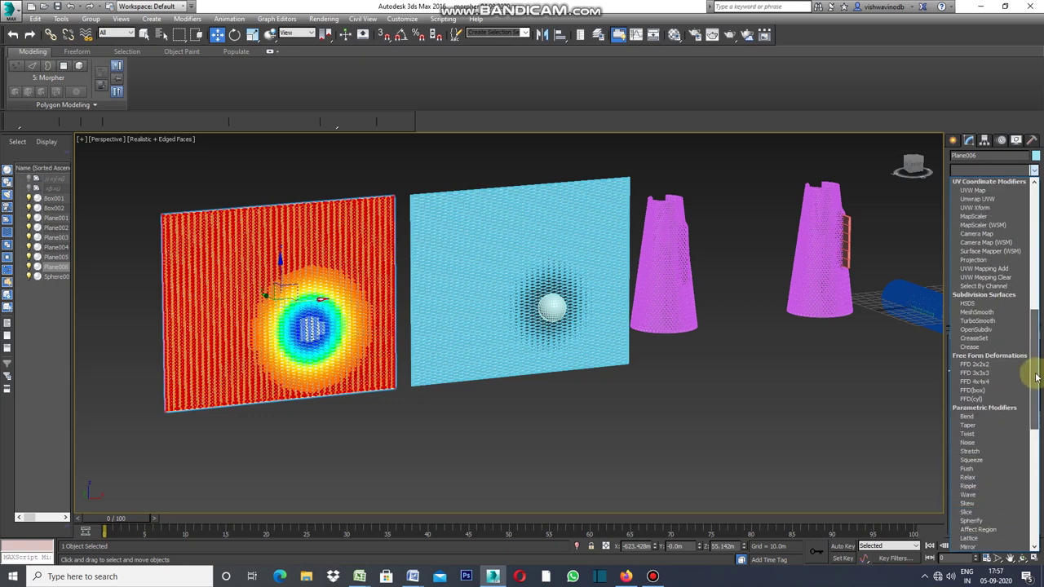
{"action": "left_click", "coordinate": [979, 417]}
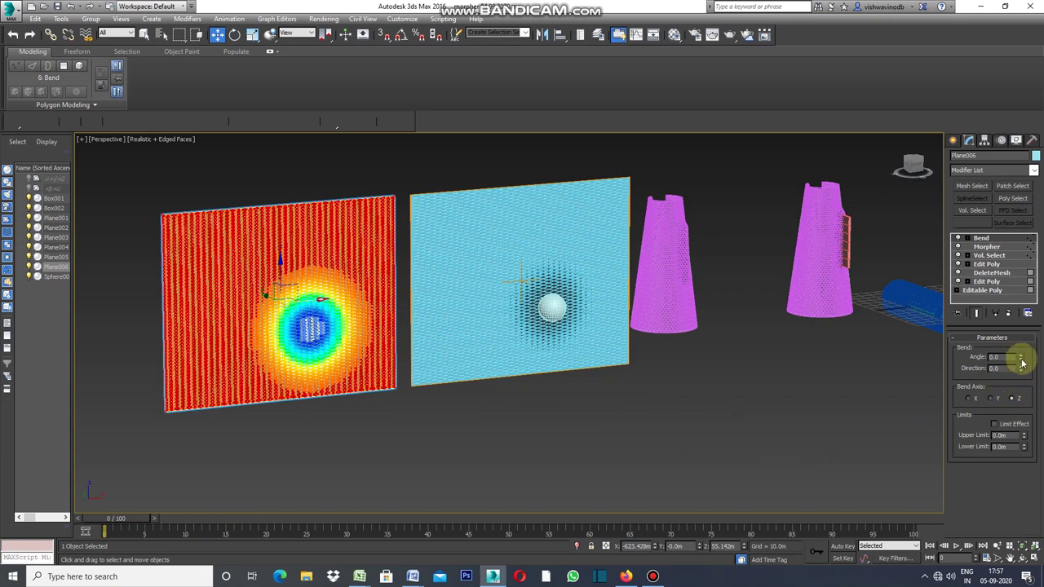
{"action": "mouse_move", "coordinate": [1023, 359]}
{"action": "left_mouse_down"}
{"action": "mouse_move", "coordinate": [964, 154]}
{"action": "mouse_move", "coordinate": [963, 240]}
{"action": "mouse_move", "coordinate": [995, 367]}
{"action": "mouse_move", "coordinate": [995, 478]}
{"action": "mouse_move", "coordinate": [1006, 363]}
{"action": "left_mouse_up"}
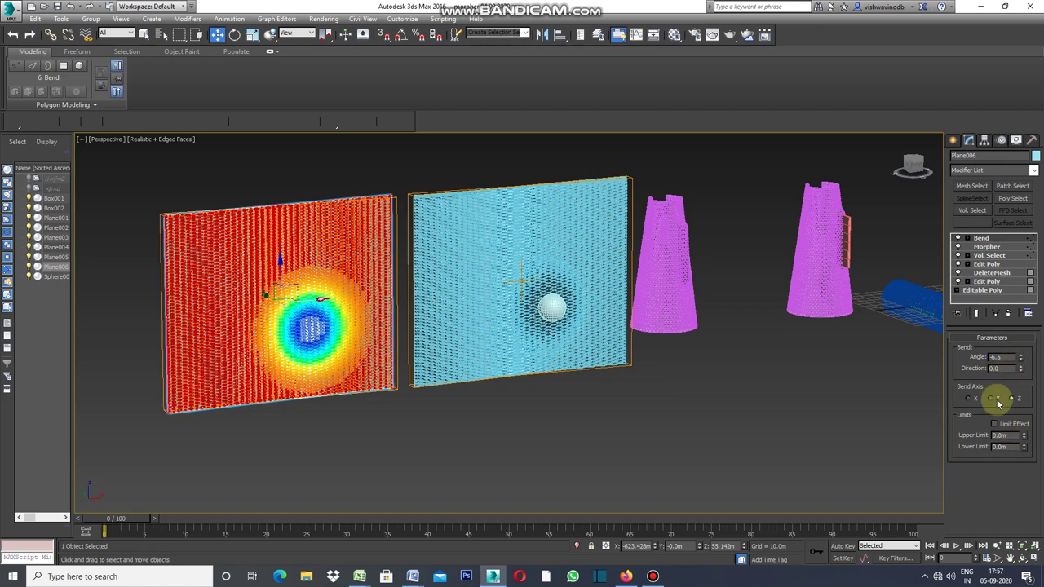
- Set the Bend axis to X and the angle to 360 degrees, wrapping the panels into cylinders
{"action": "left_click", "coordinate": [993, 400]}
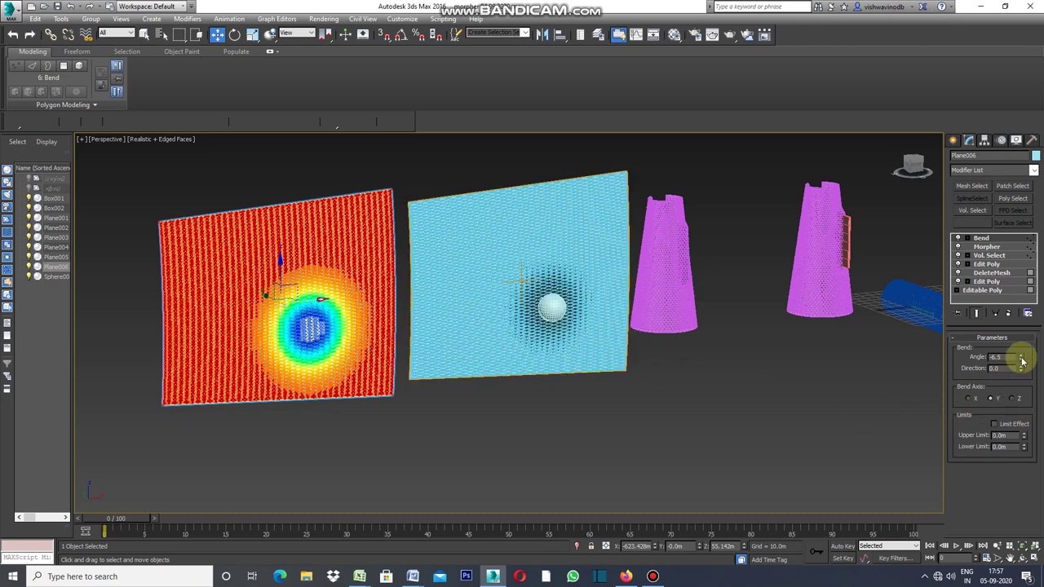
{"action": "mouse_move", "coordinate": [1022, 359]}
{"action": "left_mouse_down"}
{"action": "mouse_move", "coordinate": [1012, 266]}
{"action": "mouse_move", "coordinate": [1034, 406]}
{"action": "mouse_move", "coordinate": [6, 436]}
{"action": "left_mouse_up"}
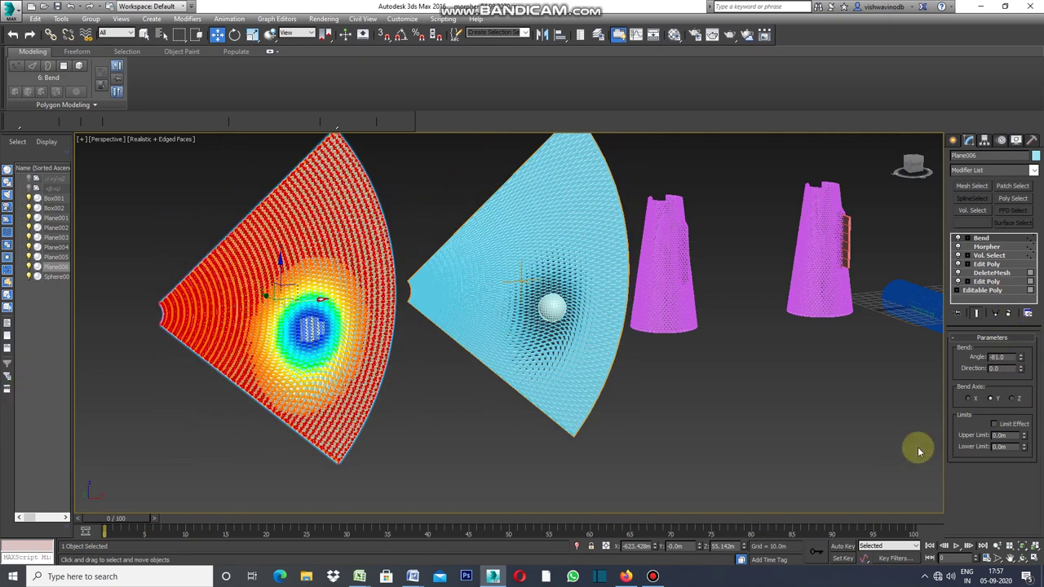
{"action": "left_click", "coordinate": [969, 400]}
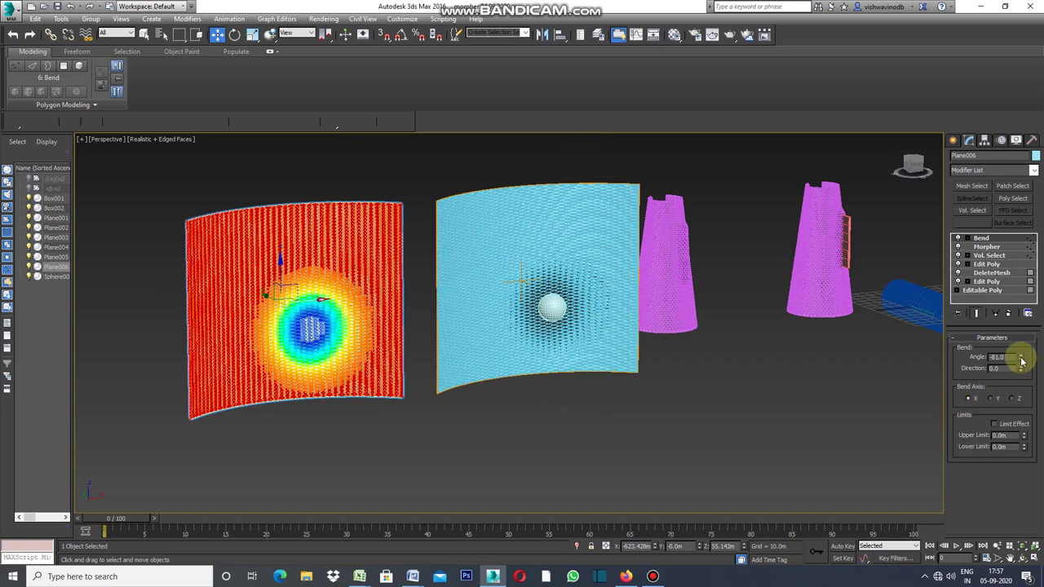
{"action": "mouse_move", "coordinate": [1022, 359]}
{"action": "left_mouse_down"}
{"action": "mouse_move", "coordinate": [1004, 258]}
{"action": "mouse_move", "coordinate": [944, 120]}
{"action": "mouse_move", "coordinate": [933, 33]}
{"action": "mouse_move", "coordinate": [928, 550]}
{"action": "mouse_move", "coordinate": [932, 40]}
{"action": "mouse_move", "coordinate": [953, 140]}
{"action": "mouse_move", "coordinate": [956, 226]}
{"action": "mouse_move", "coordinate": [955, 210]}
{"action": "mouse_move", "coordinate": [906, 144]}
{"action": "mouse_move", "coordinate": [957, 180]}
{"action": "left_mouse_up"}
{"action": "type", "text": "360"}
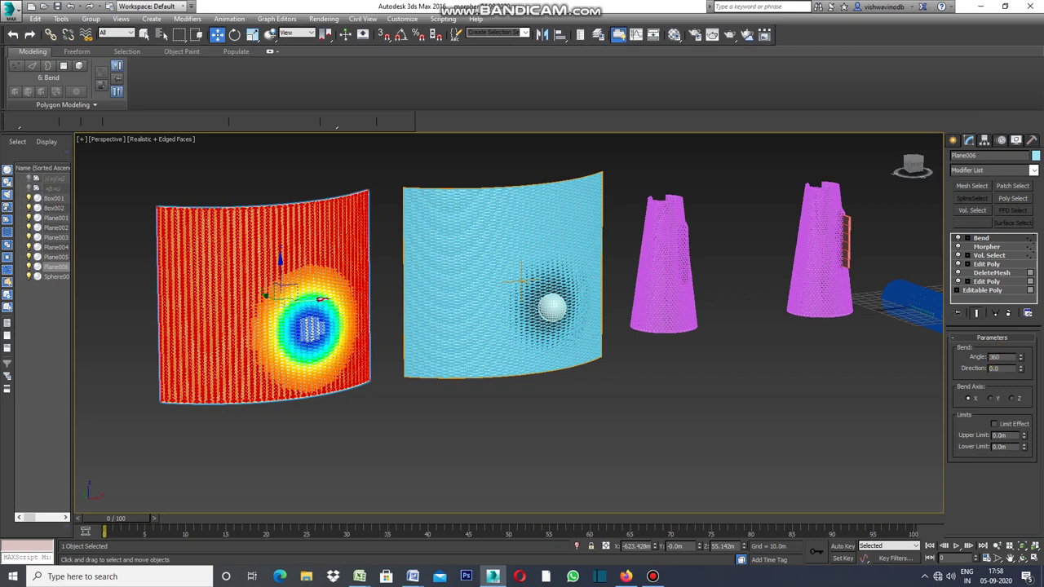
{"action": "key", "text": "Return"}
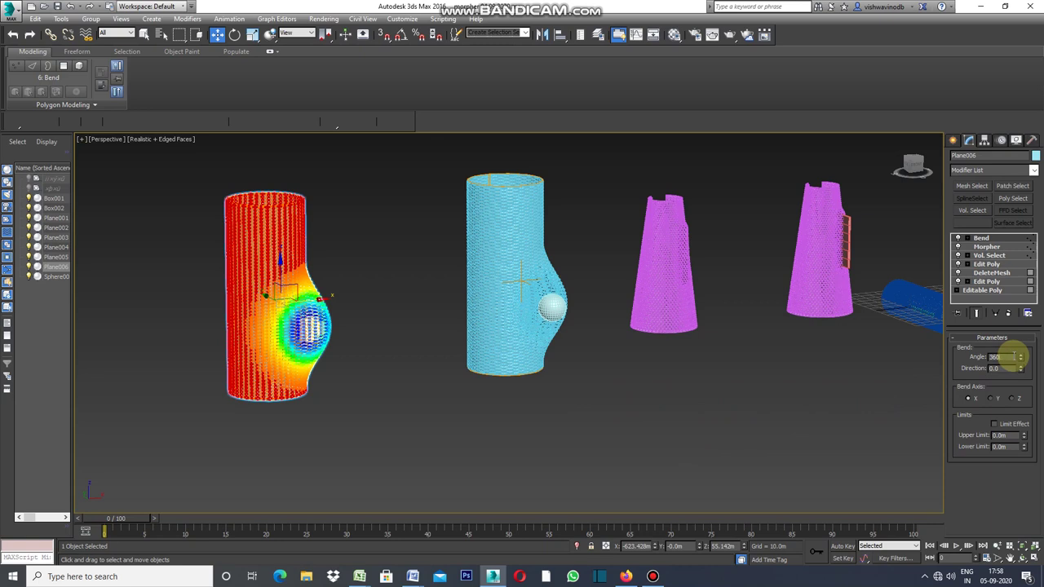
- Try Bend angles of 180 and 90, then restore the angle to 360
{"action": "type", "text": "18"}
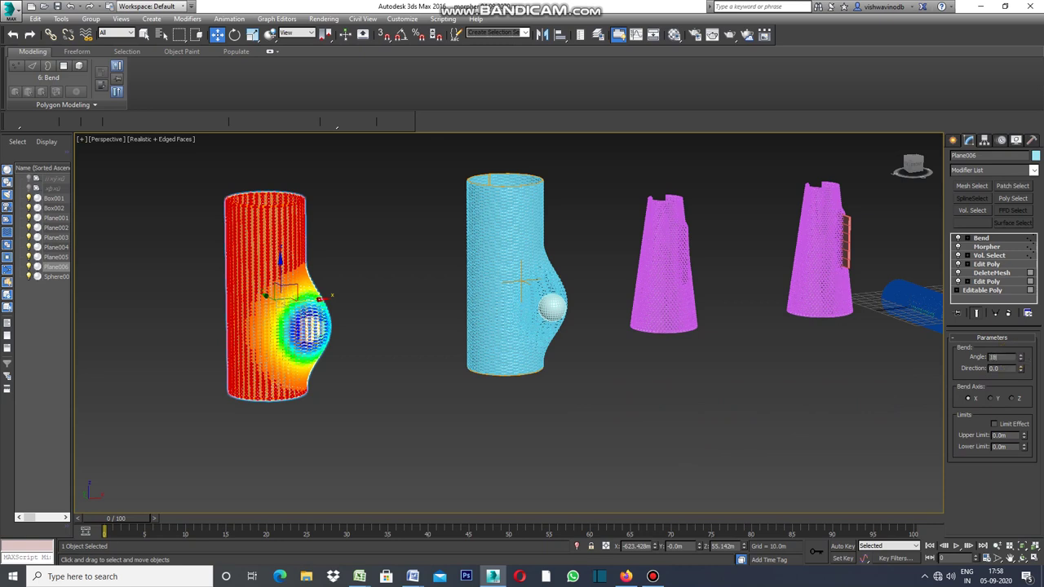
{"action": "type", "text": "0"}
{"action": "key", "text": "Return"}
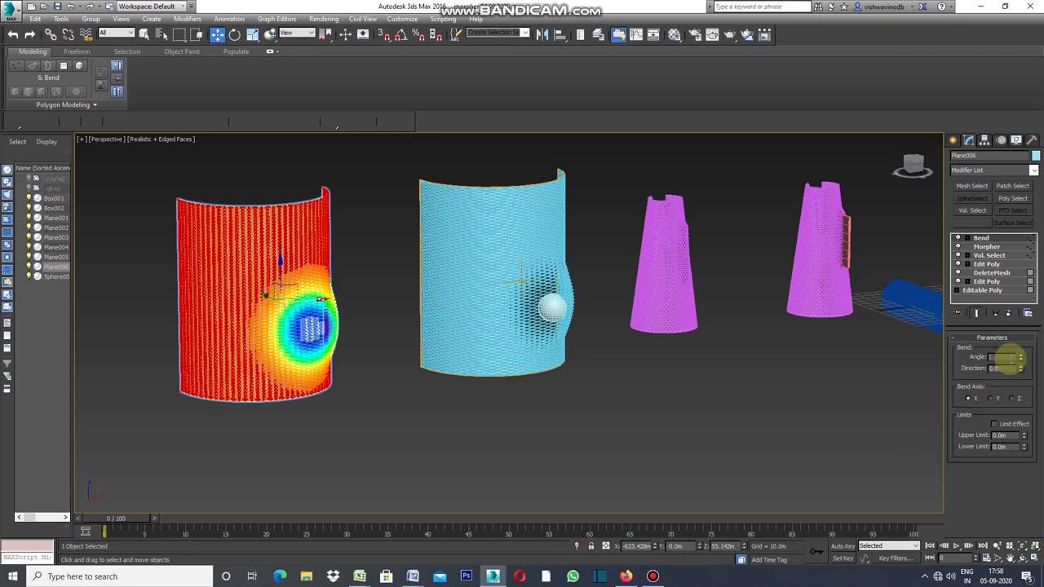
{"action": "type", "text": "90"}
{"action": "key", "text": "Return"}
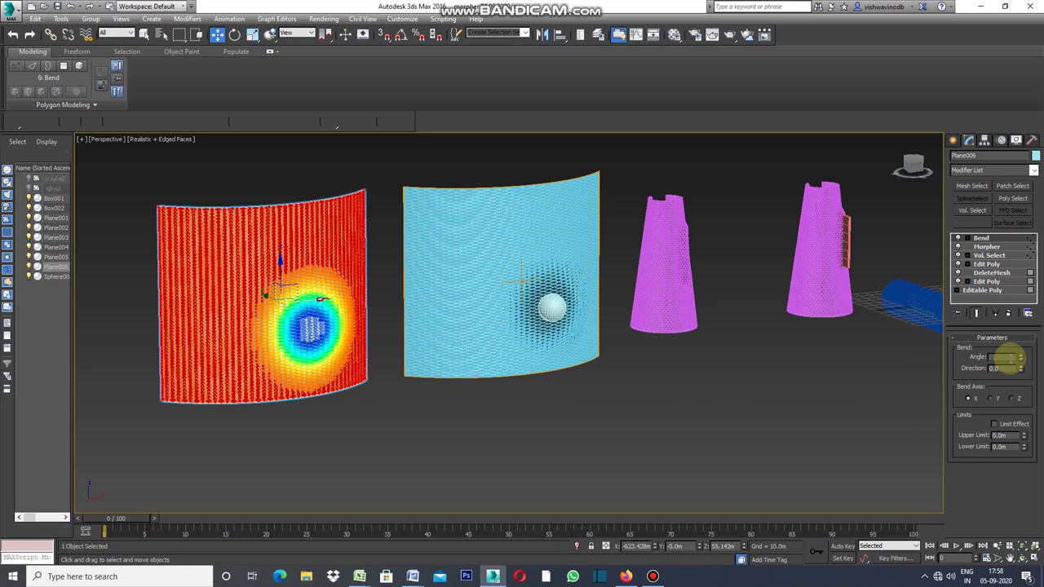
{"action": "type", "text": "360"}
{"action": "key", "text": "Return"}
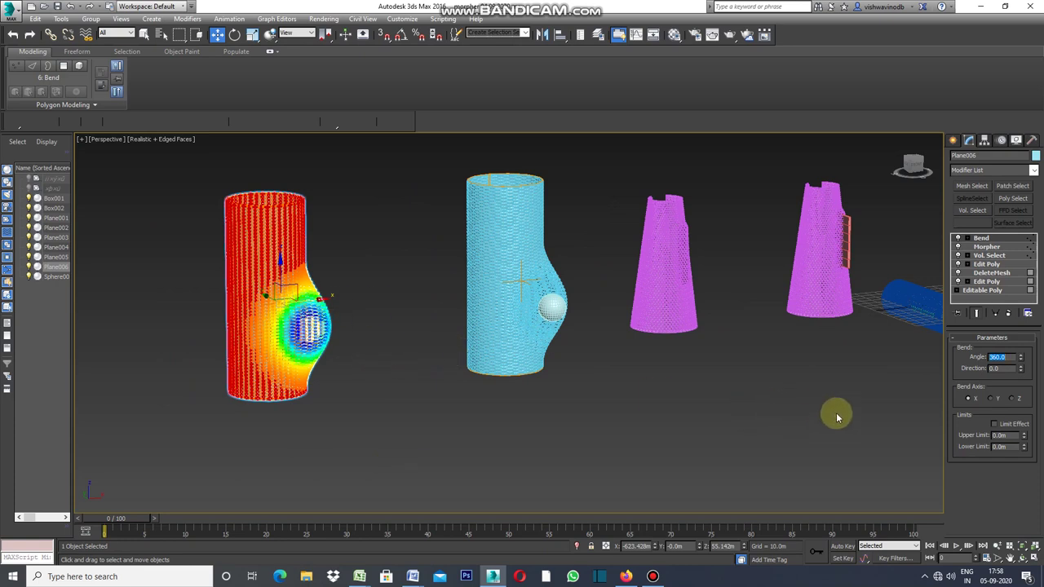
- Add a Taper modifier with amount -0.76 acting along the vertical axis
{"action": "left_click", "coordinate": [1035, 171]}
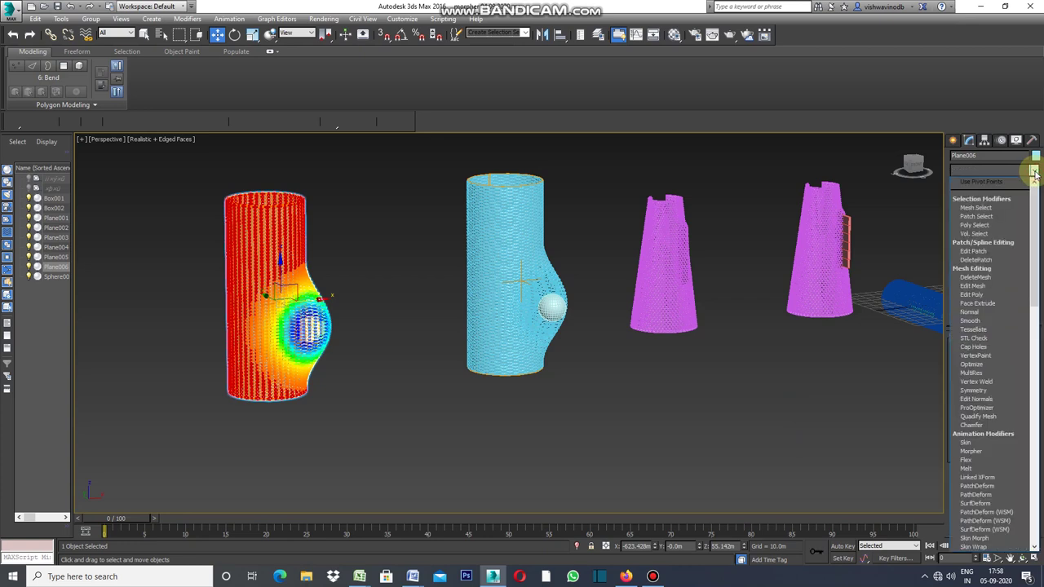
{"action": "left_click_drag", "start_coordinate": [1033, 225], "coordinate": [1032, 338]}
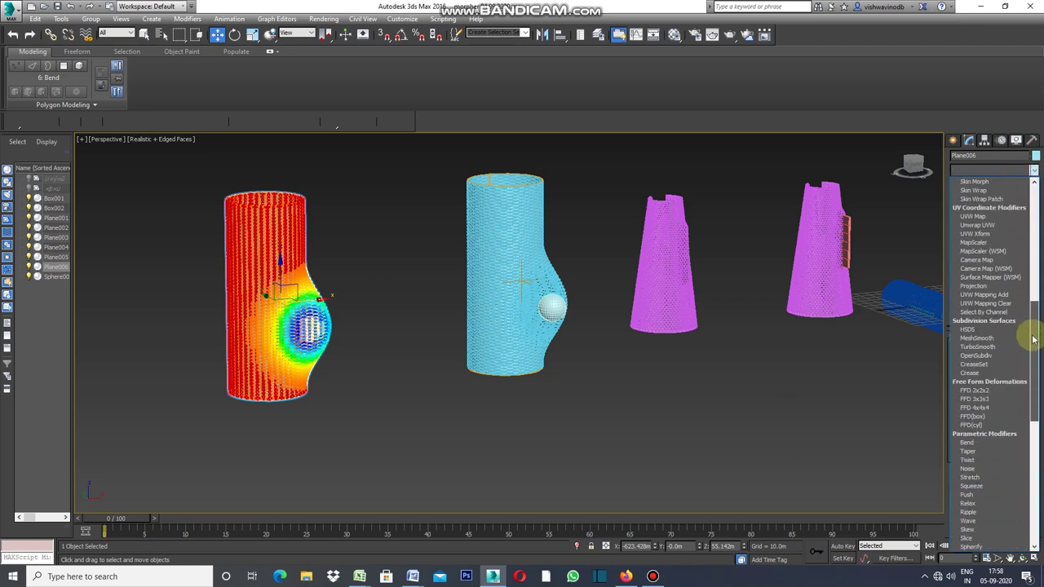
{"action": "left_click", "coordinate": [971, 453]}
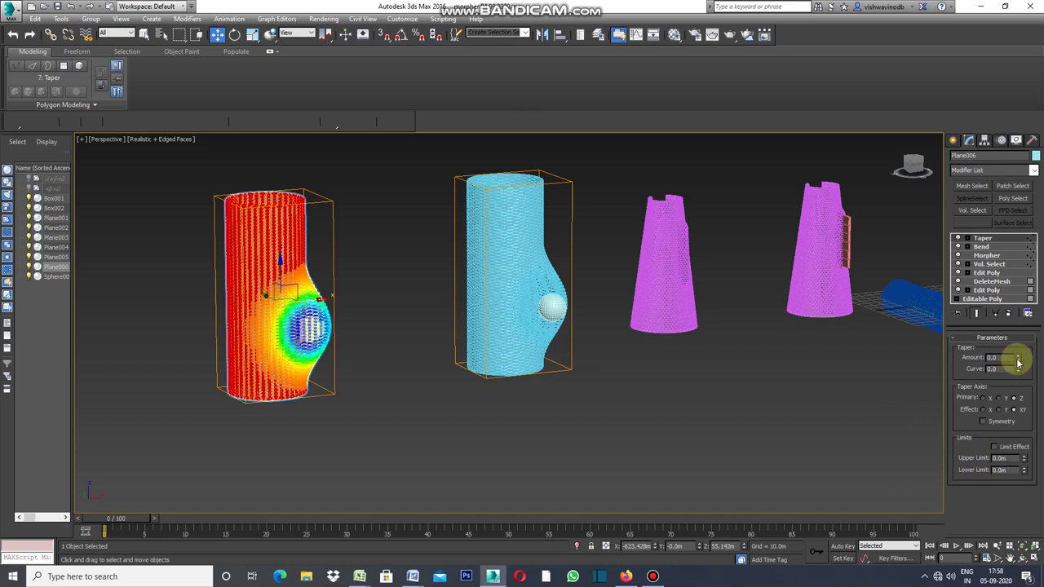
{"action": "mouse_move", "coordinate": [1018, 360]}
{"action": "left_mouse_down"}
{"action": "mouse_move", "coordinate": [1004, 259]}
{"action": "mouse_move", "coordinate": [1016, 425]}
{"action": "mouse_move", "coordinate": [1018, 322]}
{"action": "mouse_move", "coordinate": [1023, 398]}
{"action": "left_mouse_up"}
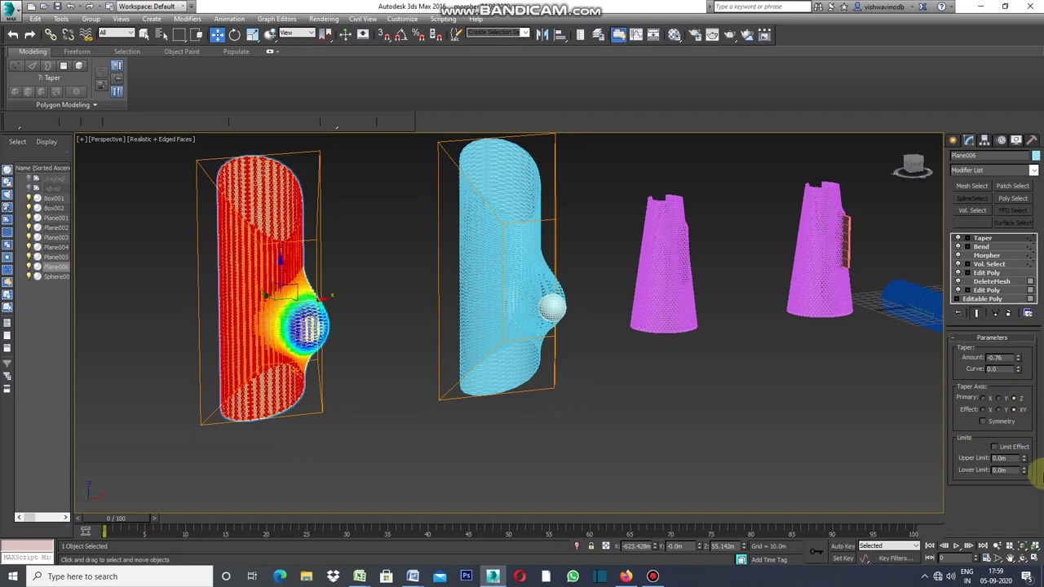
{"action": "left_click", "coordinate": [1006, 399]}
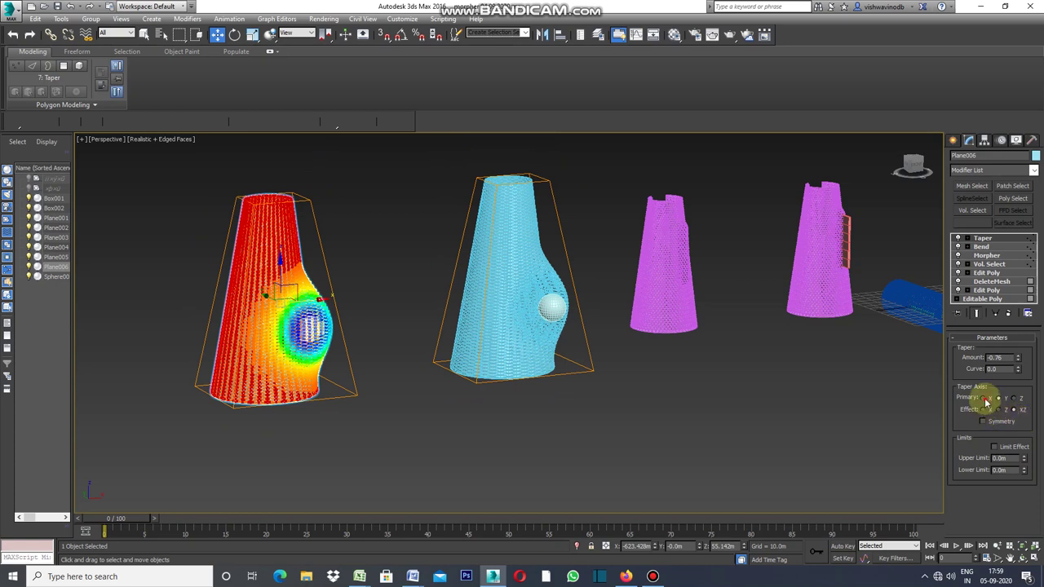
- Adjust the Taper axes and set the amount to -0.55 so the cones narrow gently upward
{"action": "left_click", "coordinate": [985, 399]}
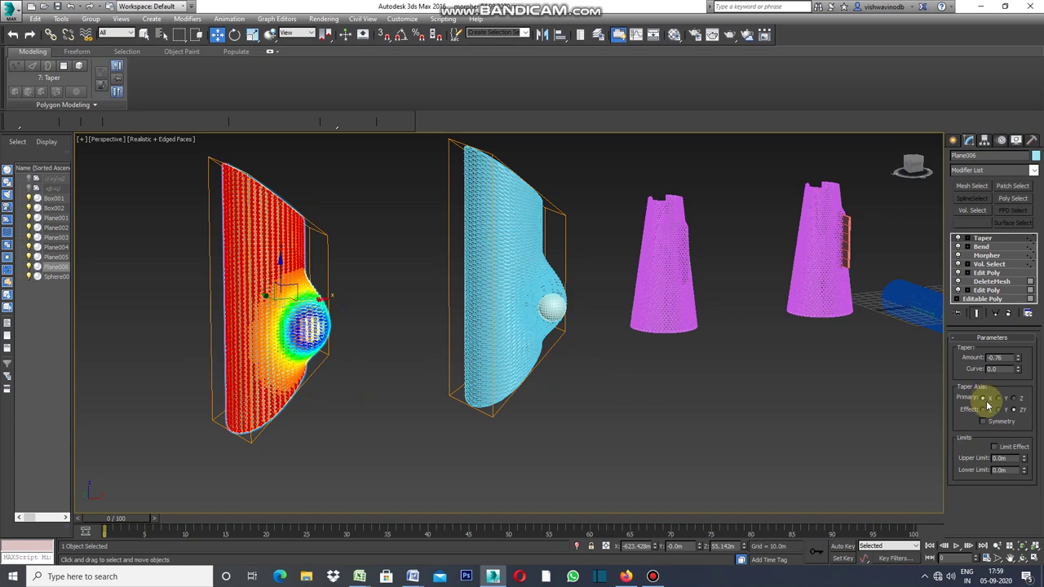
{"action": "mouse_move", "coordinate": [1017, 357]}
{"action": "left_mouse_down"}
{"action": "mouse_move", "coordinate": [1000, 276]}
{"action": "mouse_move", "coordinate": [1003, 354]}
{"action": "mouse_move", "coordinate": [991, 297]}
{"action": "left_mouse_up"}
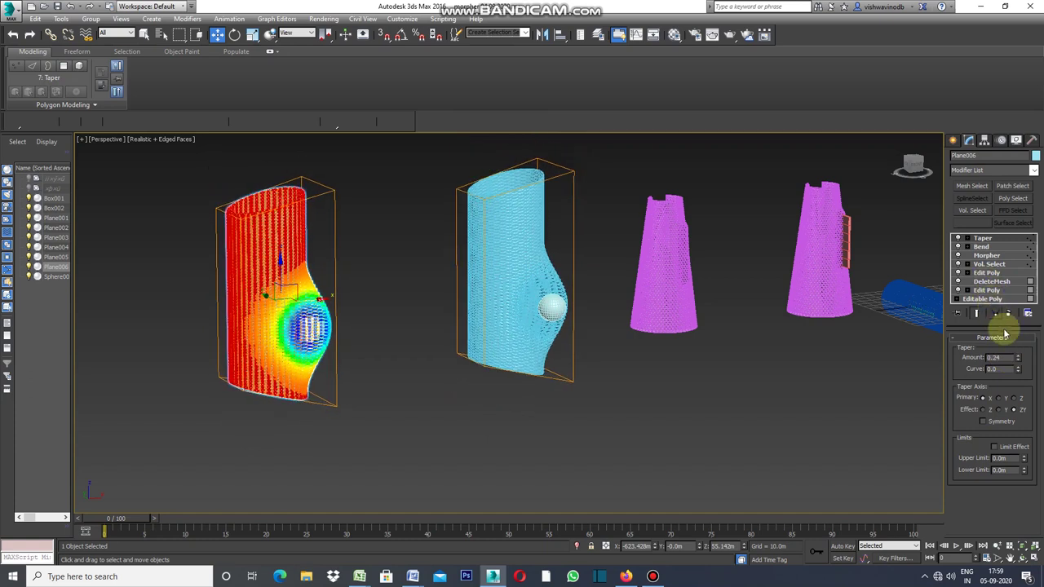
{"action": "left_click", "coordinate": [999, 399]}
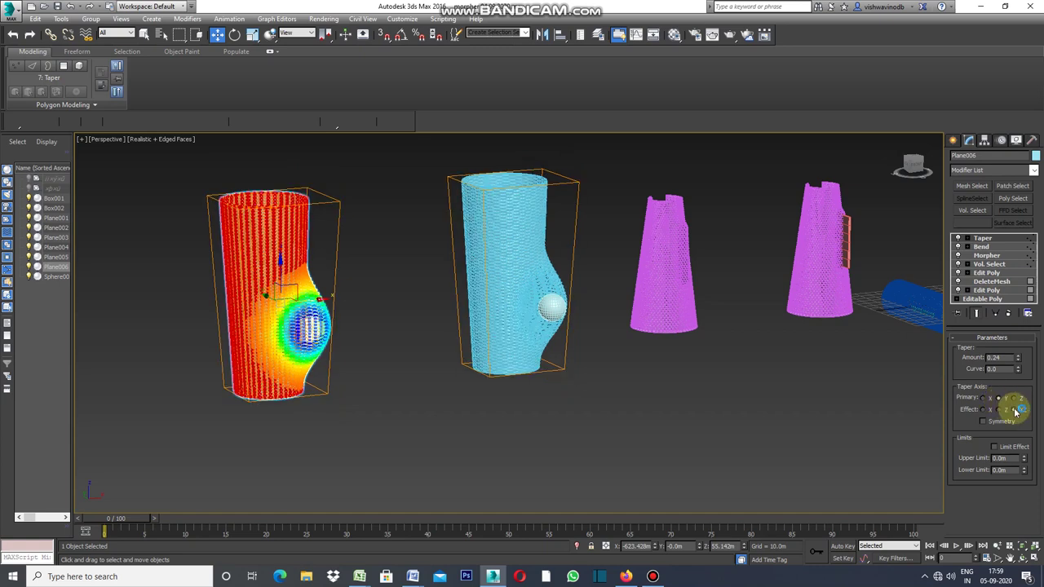
{"action": "mouse_move", "coordinate": [1018, 360]}
{"action": "left_mouse_down"}
{"action": "mouse_move", "coordinate": [1007, 300]}
{"action": "mouse_move", "coordinate": [1021, 340]}
{"action": "mouse_move", "coordinate": [1020, 424]}
{"action": "mouse_move", "coordinate": [1018, 399]}
{"action": "left_mouse_up"}
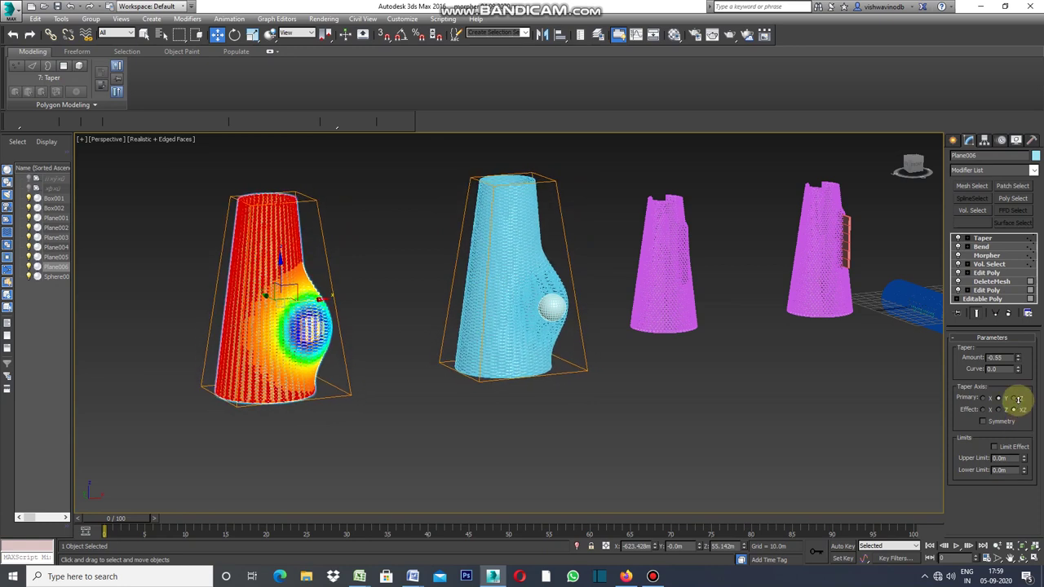
{"action": "left_click", "coordinate": [903, 428]}
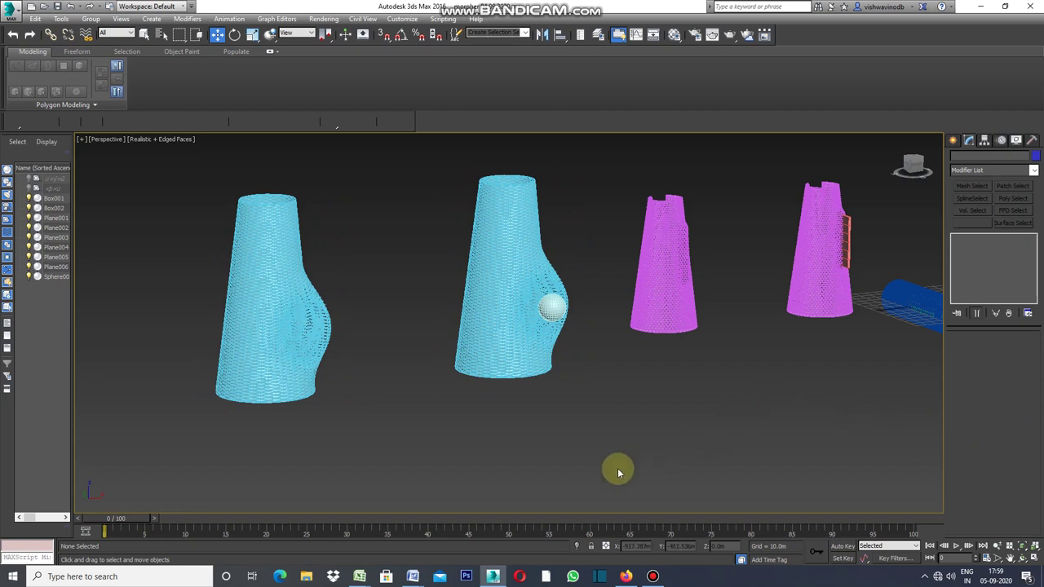
- Raise the sphere at the front cone's base so the taller cone's bulge updates
{"action": "left_click", "coordinate": [549, 307]}
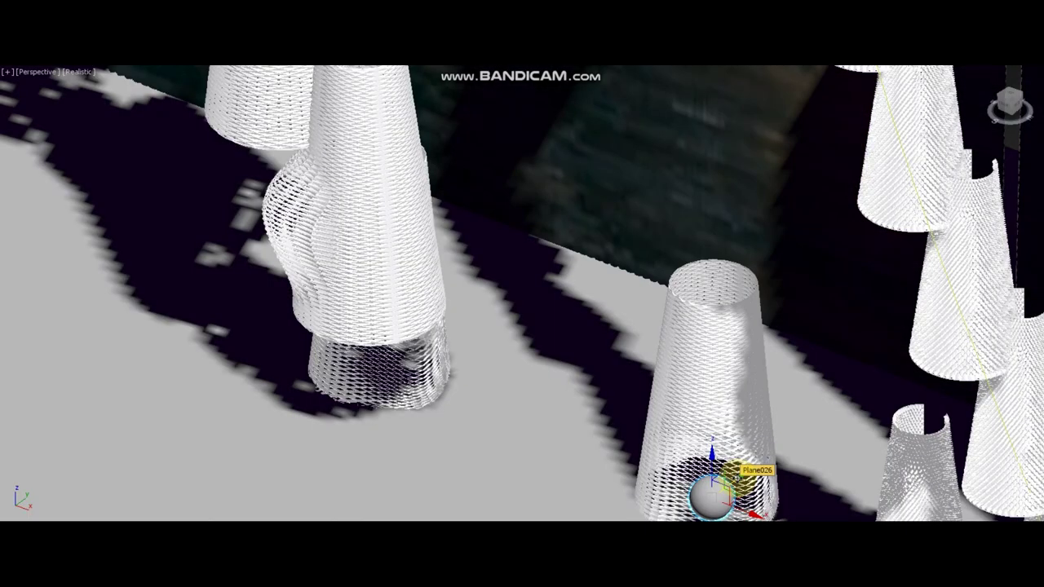
{"action": "mouse_move", "coordinate": [739, 479]}
{"action": "left_mouse_down"}
{"action": "mouse_move", "coordinate": [793, 437]}
{"action": "mouse_move", "coordinate": [764, 468]}
{"action": "mouse_move", "coordinate": [767, 498]}
{"action": "mouse_move", "coordinate": [715, 469]}
{"action": "mouse_move", "coordinate": [751, 486]}
{"action": "mouse_move", "coordinate": [813, 488]}
{"action": "left_mouse_up"}
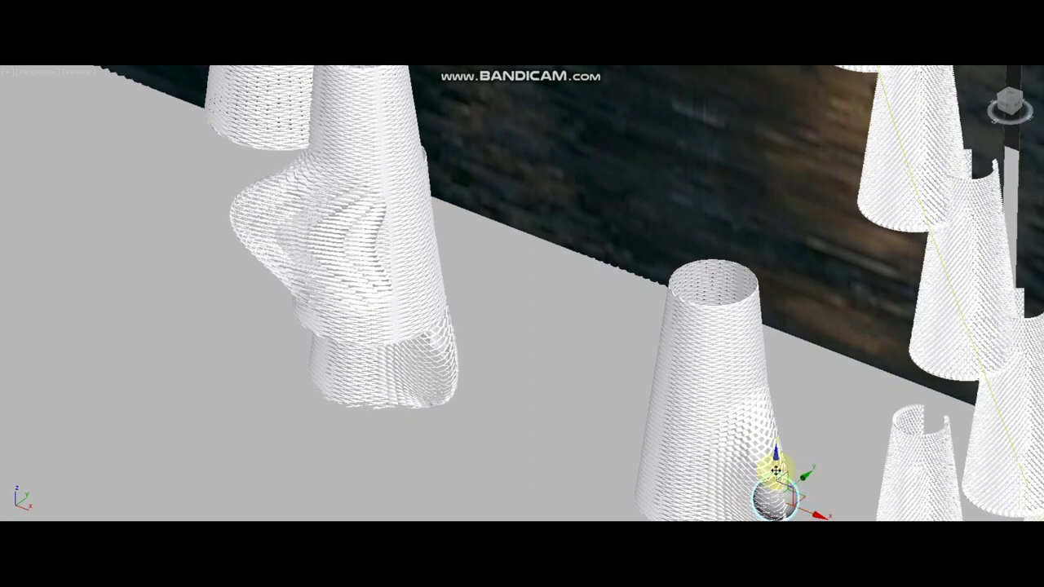
{"action": "mouse_move", "coordinate": [777, 461]}
{"action": "left_mouse_down"}
{"action": "mouse_move", "coordinate": [779, 328]}
{"action": "mouse_move", "coordinate": [777, 380]}
{"action": "mouse_move", "coordinate": [804, 486]}
{"action": "mouse_move", "coordinate": [779, 355]}
{"action": "mouse_move", "coordinate": [798, 471]}
{"action": "left_mouse_up"}
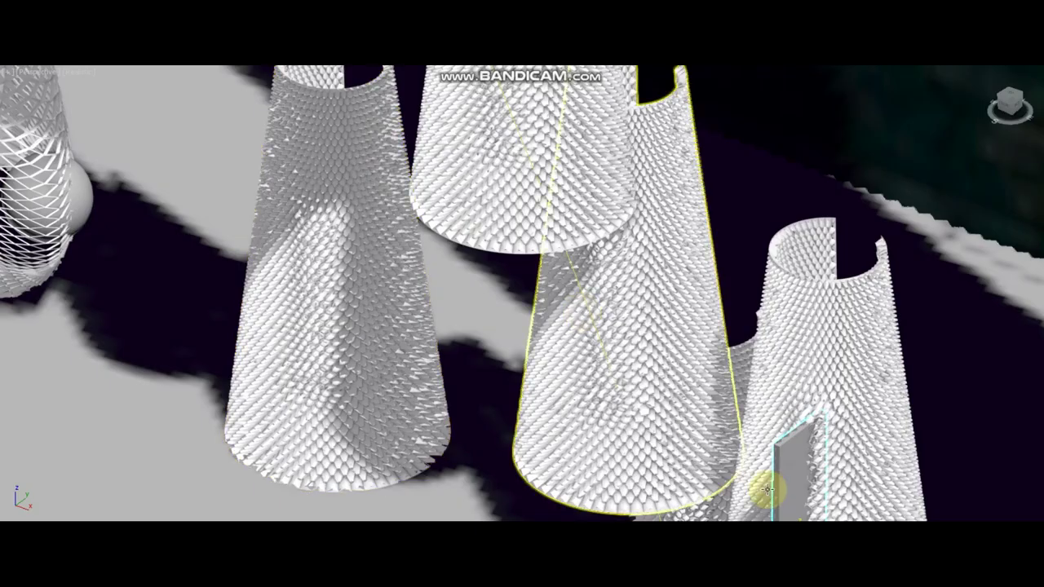
- Raise the door-shaped panel and pan over to the two perforated cylinders
{"action": "left_click", "coordinate": [775, 481]}
{"action": "mouse_move", "coordinate": [776, 481]}
{"action": "left_mouse_down"}
{"action": "mouse_move", "coordinate": [776, 376]}
{"action": "mouse_move", "coordinate": [816, 496]}
{"action": "mouse_move", "coordinate": [832, 470]}
{"action": "mouse_move", "coordinate": [821, 422]}
{"action": "mouse_move", "coordinate": [826, 486]}
{"action": "mouse_move", "coordinate": [818, 367]}
{"action": "mouse_move", "coordinate": [821, 448]}
{"action": "mouse_move", "coordinate": [840, 503]}
{"action": "mouse_move", "coordinate": [839, 449]}
{"action": "mouse_move", "coordinate": [842, 487]}
{"action": "left_mouse_up"}
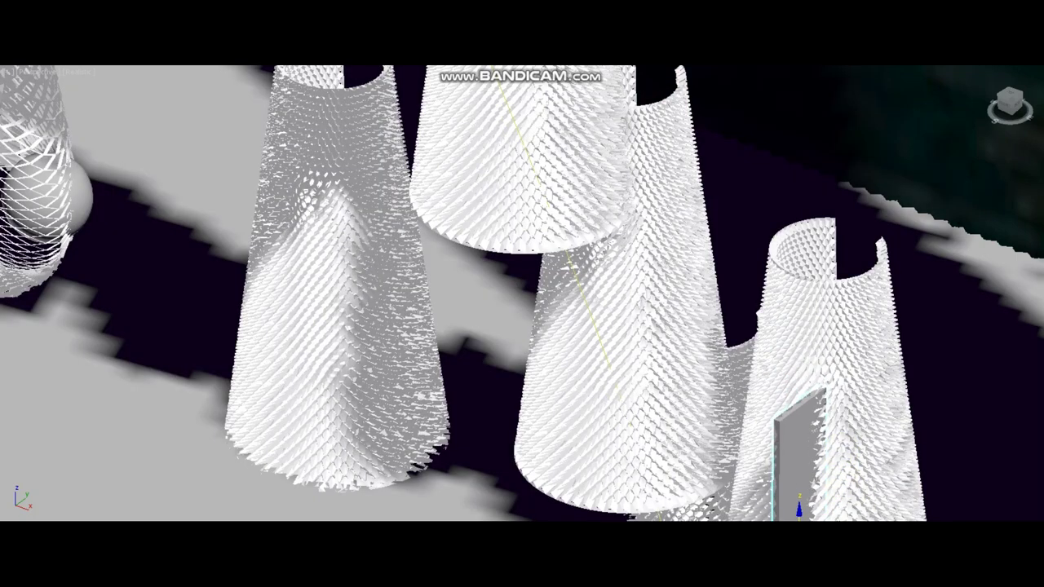
{"action": "mouse_move", "coordinate": [863, 436]}
{"action": "middle_mouse_down"}
{"action": "mouse_move", "coordinate": [758, 391]}
{"action": "mouse_move", "coordinate": [448, 296]}
{"action": "mouse_move", "coordinate": [459, 384]}
{"action": "middle_mouse_up"}
{"action": "left_click", "coordinate": [459, 383]}
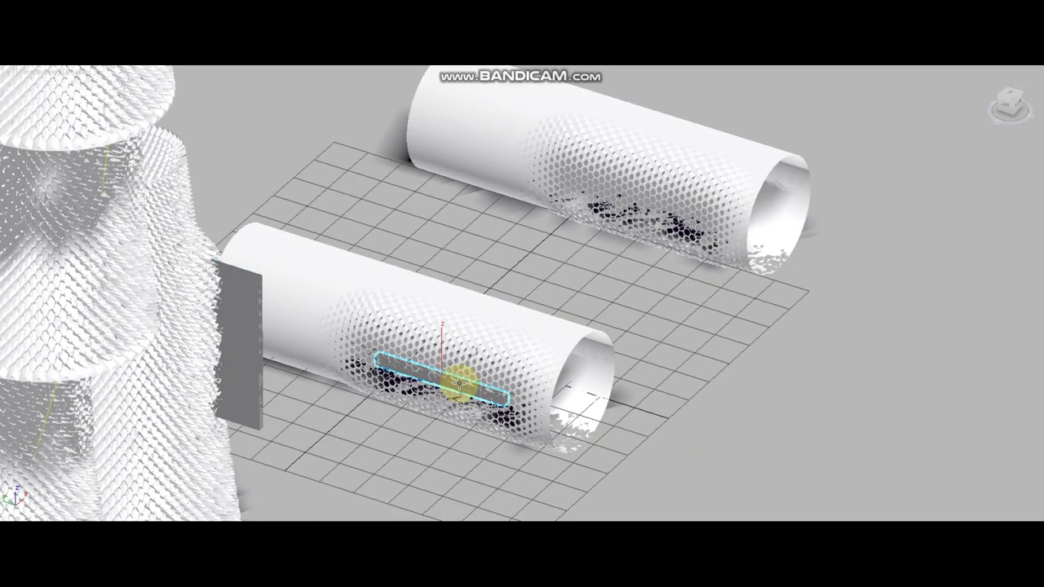
- Slide the thin bar along the near cylinder until it rests lengthwise inside the tube
{"action": "key", "text": "w"}
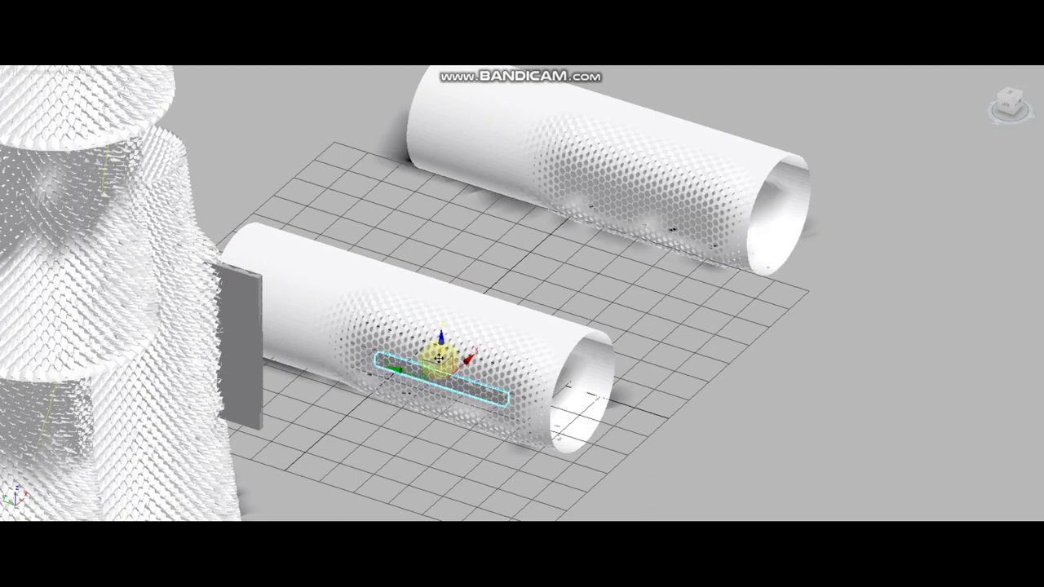
{"action": "left_click_drag", "start_coordinate": [440, 355], "coordinate": [447, 310]}
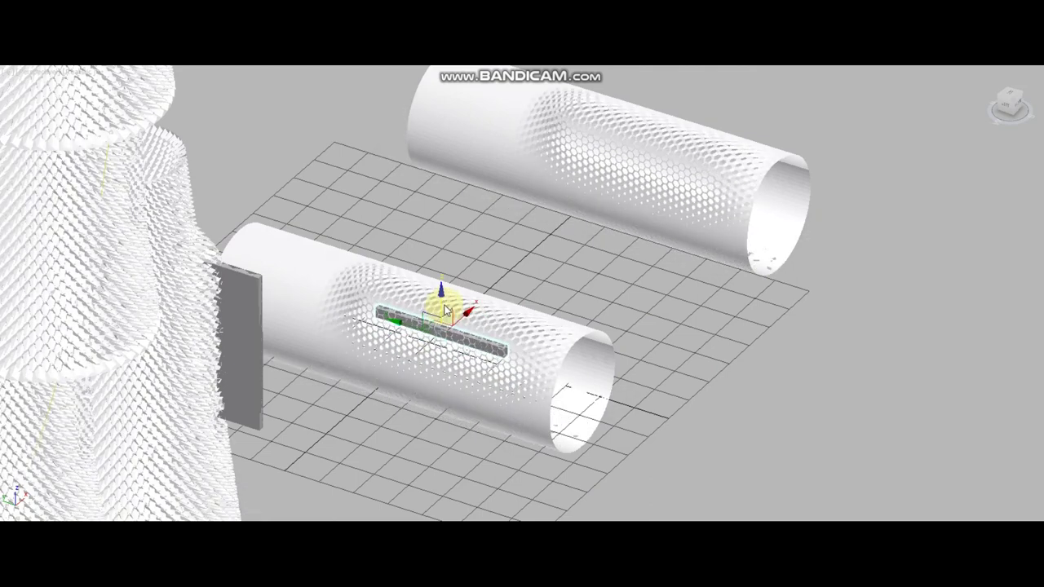
{"action": "mouse_move", "coordinate": [447, 310]}
{"action": "left_mouse_down"}
{"action": "mouse_move", "coordinate": [457, 370]}
{"action": "mouse_move", "coordinate": [467, 293]}
{"action": "mouse_move", "coordinate": [476, 377]}
{"action": "left_mouse_up"}
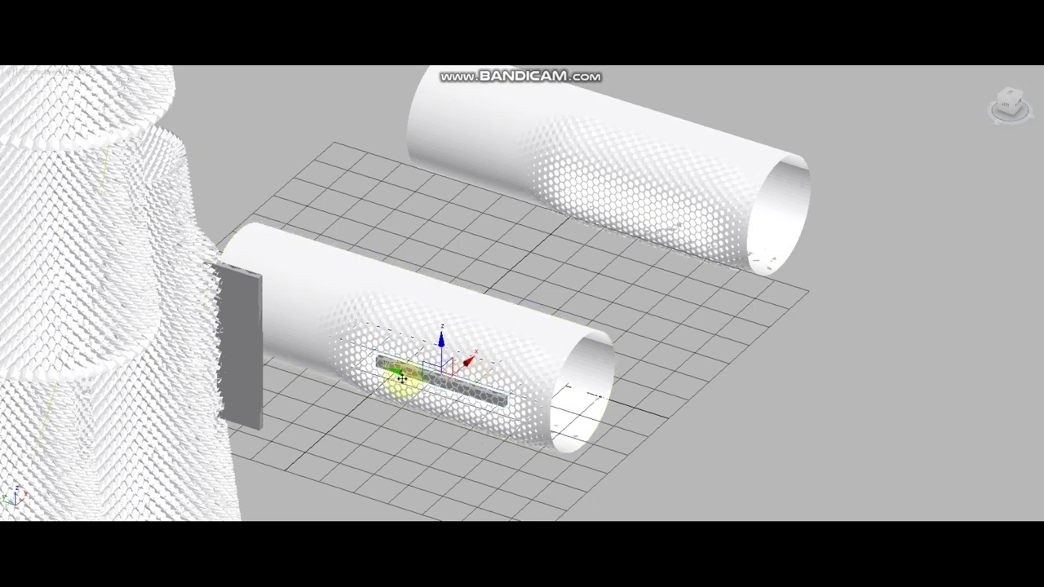
{"action": "mouse_move", "coordinate": [395, 375]}
{"action": "left_mouse_down"}
{"action": "mouse_move", "coordinate": [283, 321]}
{"action": "mouse_move", "coordinate": [433, 371]}
{"action": "mouse_move", "coordinate": [387, 371]}
{"action": "mouse_move", "coordinate": [299, 312]}
{"action": "mouse_move", "coordinate": [466, 385]}
{"action": "mouse_move", "coordinate": [305, 312]}
{"action": "mouse_move", "coordinate": [425, 369]}
{"action": "mouse_move", "coordinate": [497, 384]}
{"action": "mouse_move", "coordinate": [335, 310]}
{"action": "mouse_move", "coordinate": [323, 315]}
{"action": "mouse_move", "coordinate": [401, 344]}
{"action": "left_mouse_up"}
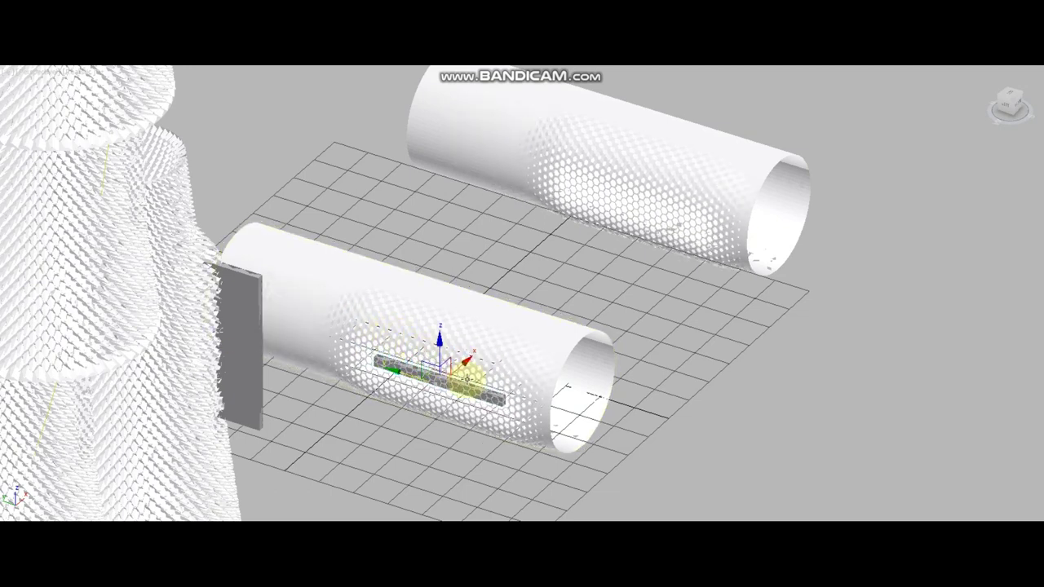
{"action": "mouse_move", "coordinate": [461, 367]}
{"action": "left_mouse_down"}
{"action": "mouse_move", "coordinate": [526, 344]}
{"action": "mouse_move", "coordinate": [634, 250]}
{"action": "mouse_move", "coordinate": [747, 178]}
{"action": "mouse_move", "coordinate": [626, 341]}
{"action": "left_mouse_up"}
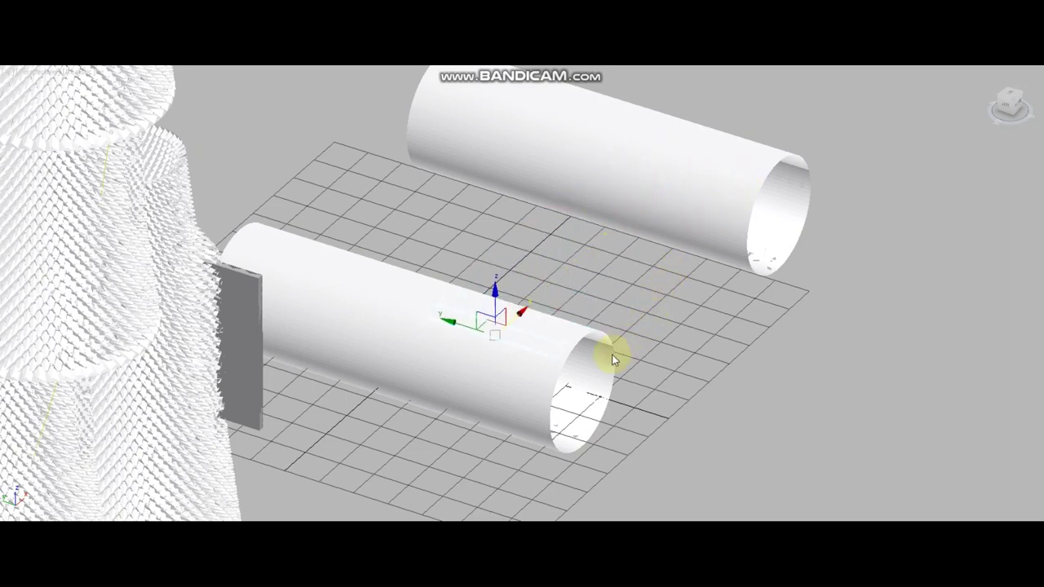
{"action": "left_click_drag", "start_coordinate": [594, 383], "coordinate": [584, 391]}
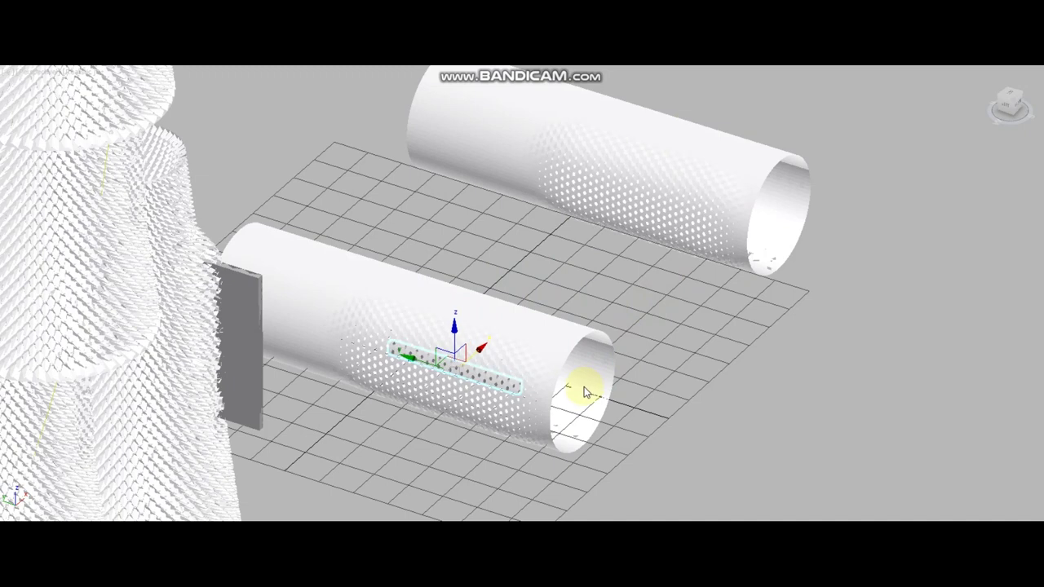